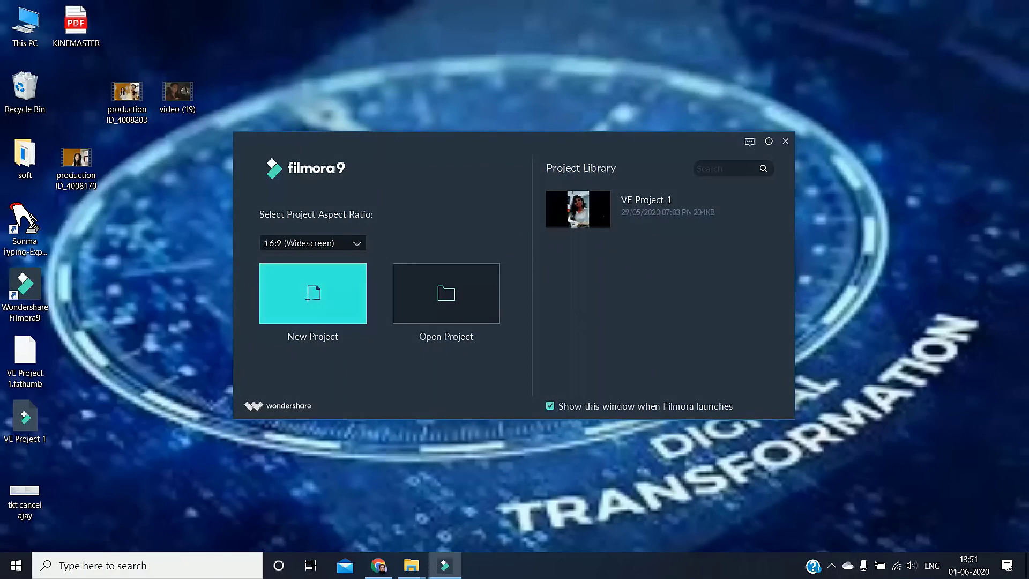
Review the available project aspect ratios, create a new project in 16:9 (Widescreen), and dismiss the Message Center
click(356, 243)
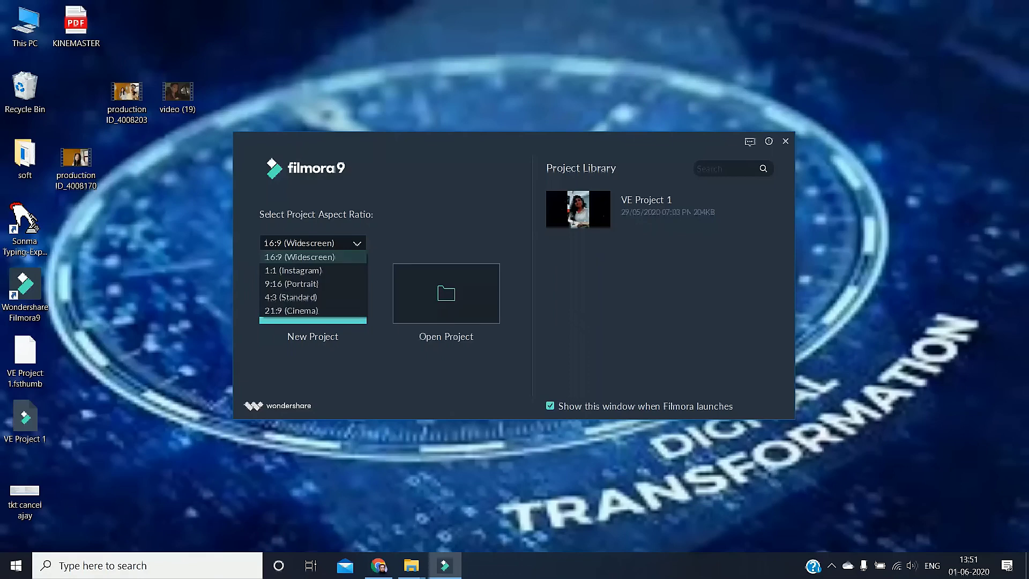
key(Down)
key(Down)
key(Up)
key(Down)
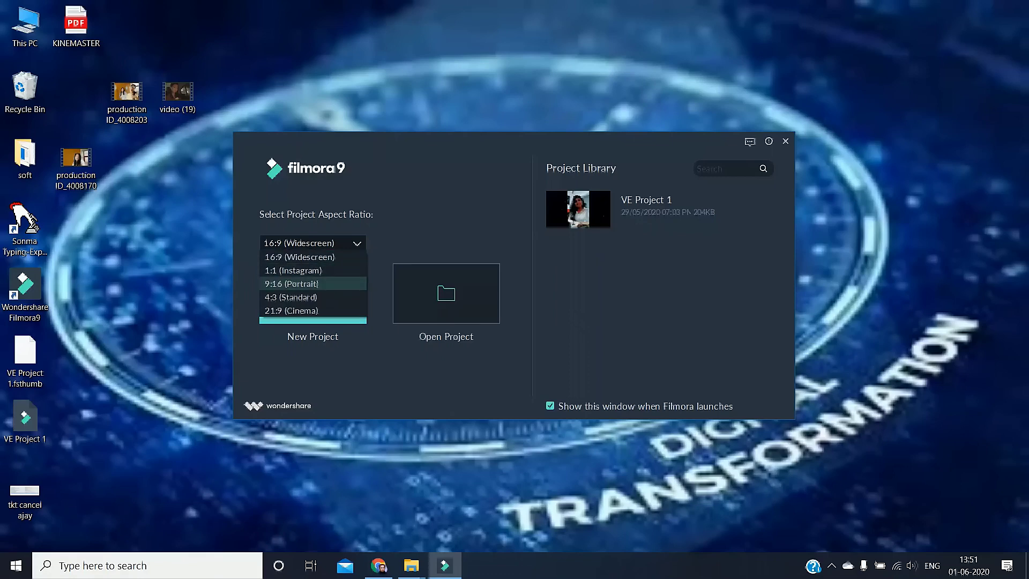
key(Down)
key(Down)
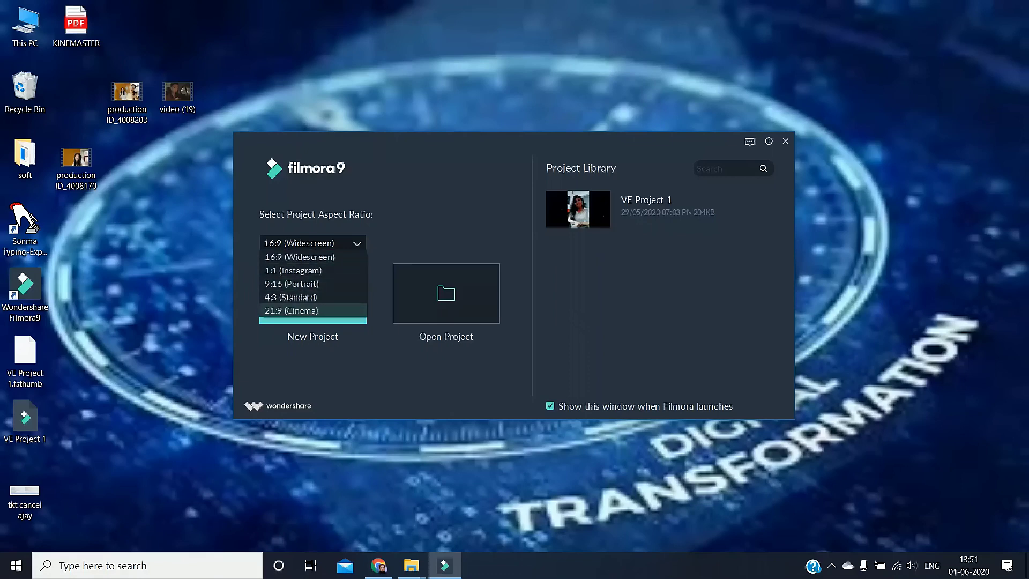
key(Up)
key(Up)
key(Up)
key(Up)
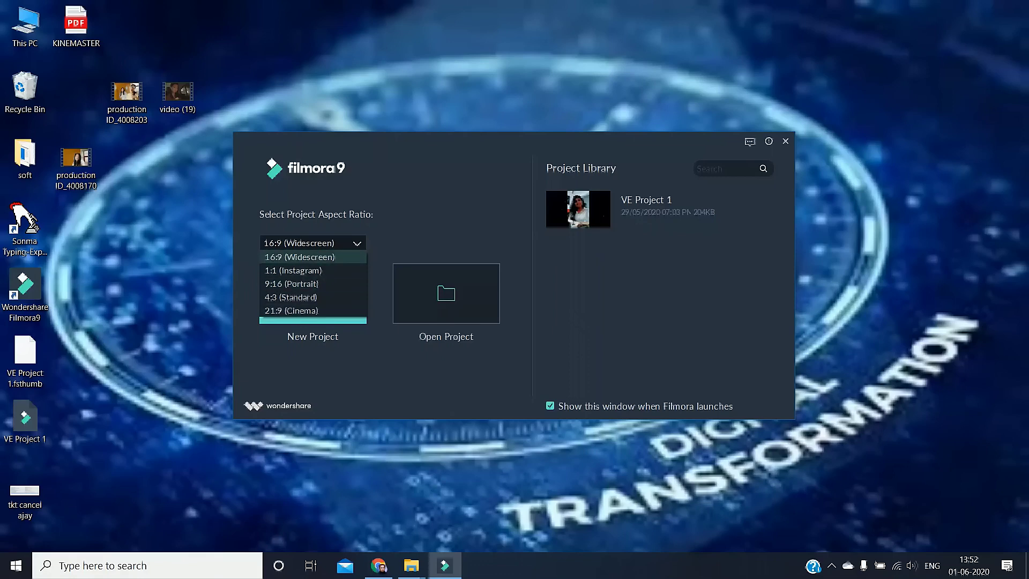
key(Down)
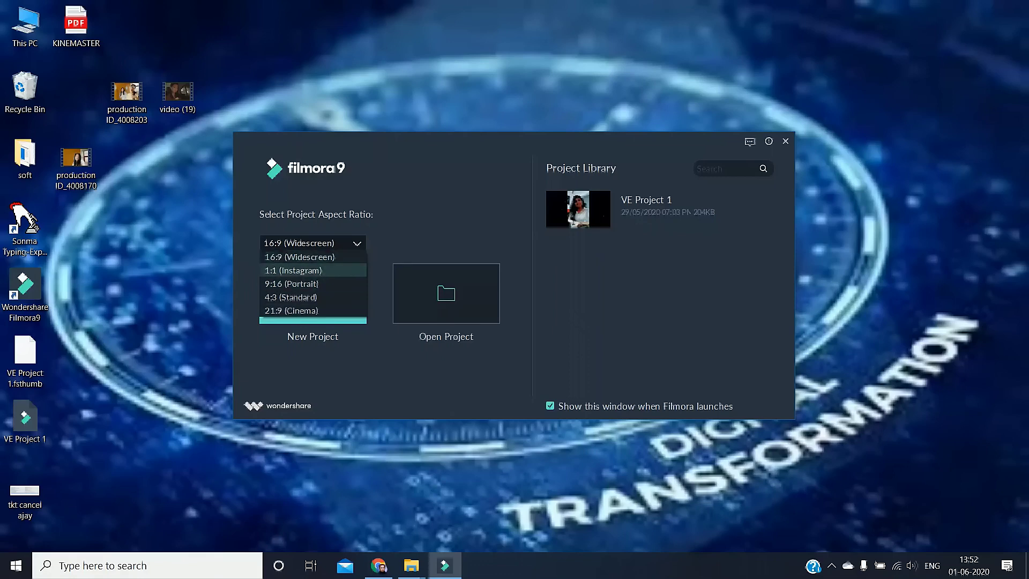
key(Down)
key(Down)
key(Up)
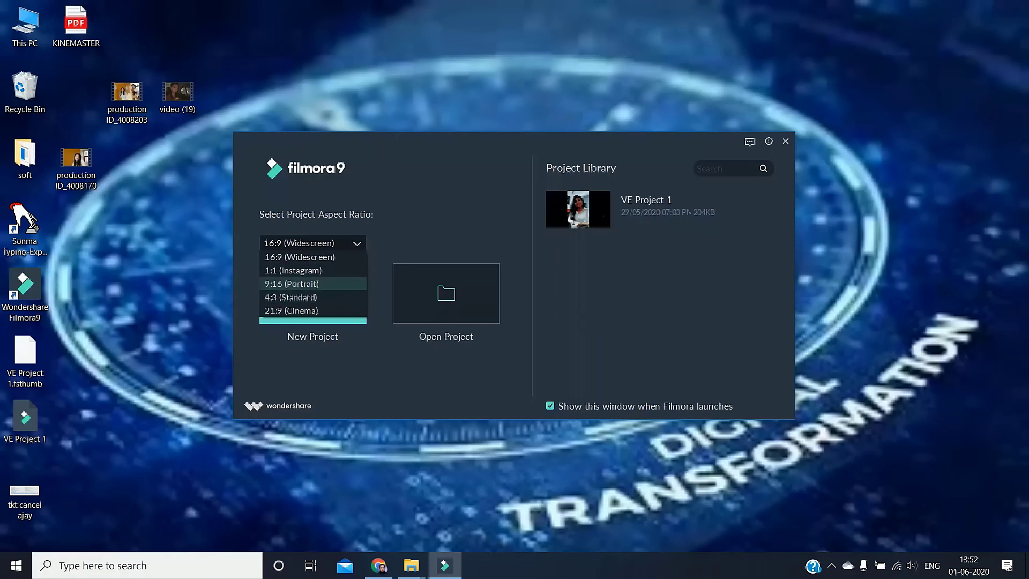
key(Down)
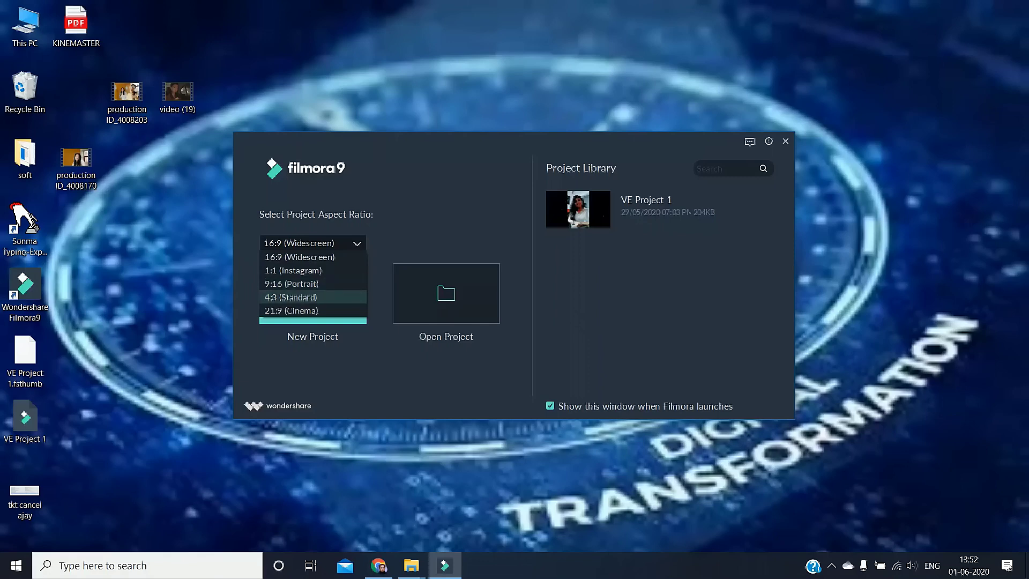
key(Up)
key(Up)
key(Up)
click(313, 257)
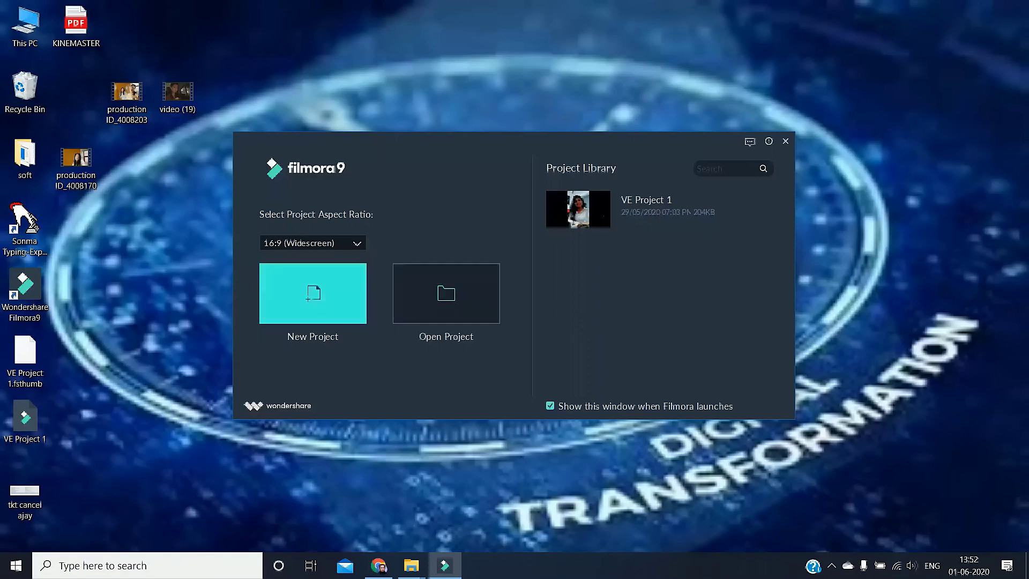
click(313, 293)
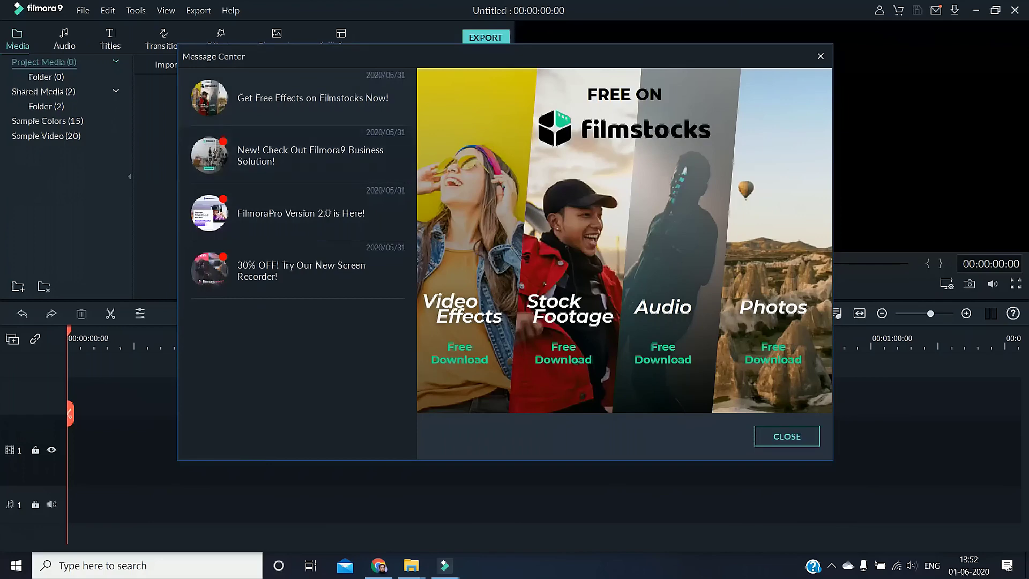
click(787, 437)
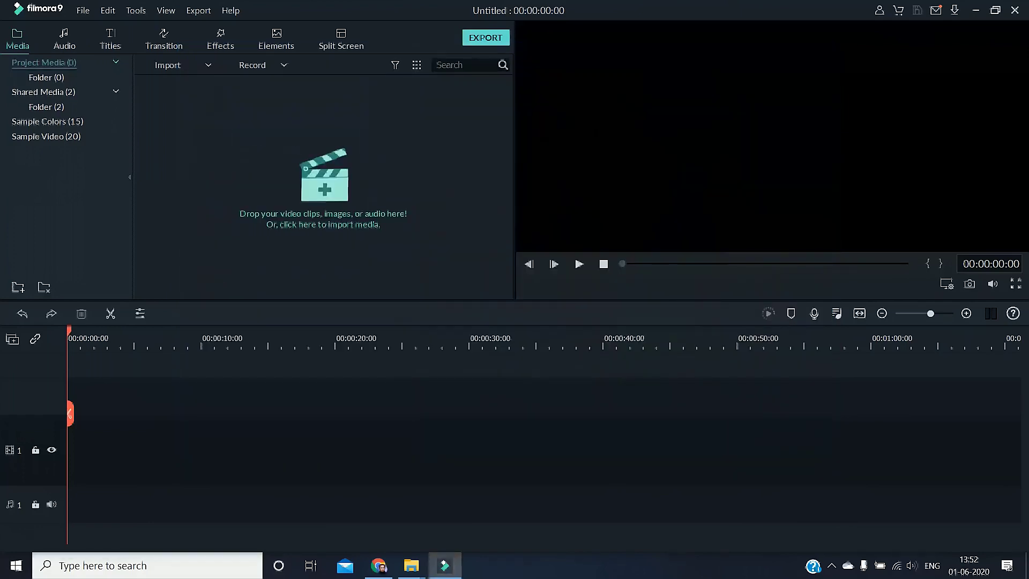
Import the video production ID_4008170 from the Desktop and add it to the timeline, matching the project to the media's 4096 x 2160 25fps
click(324, 189)
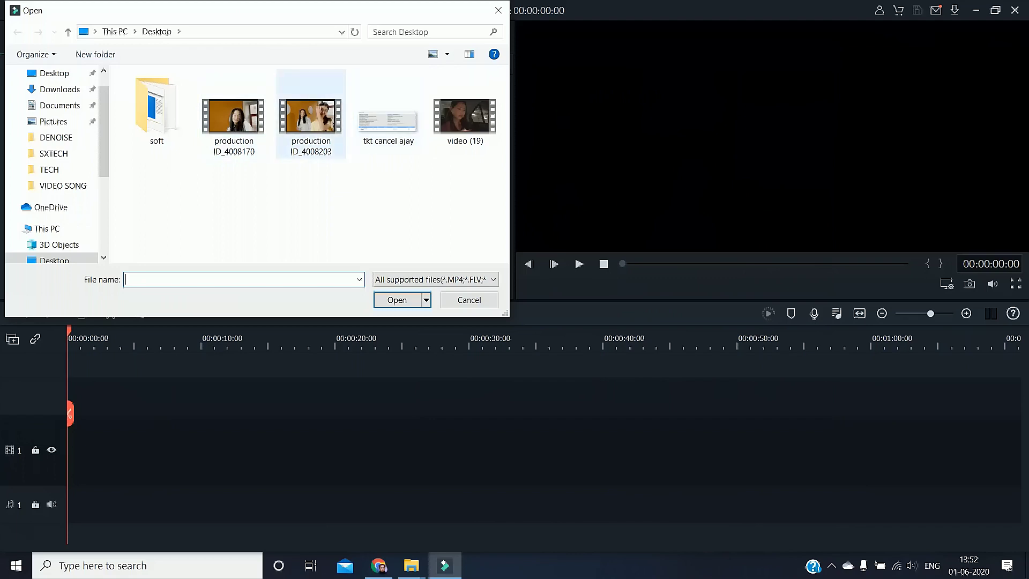
click(233, 117)
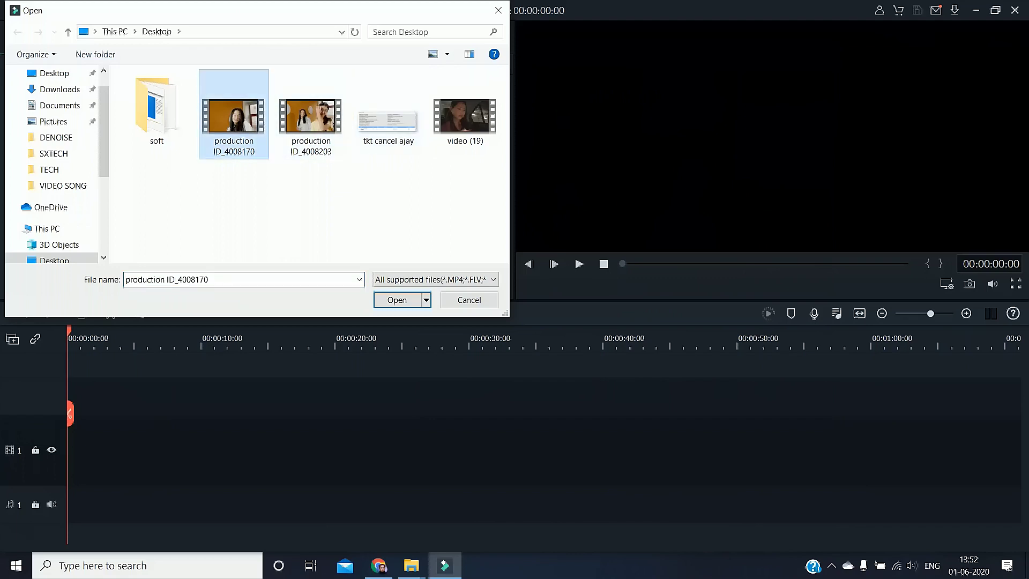
click(397, 300)
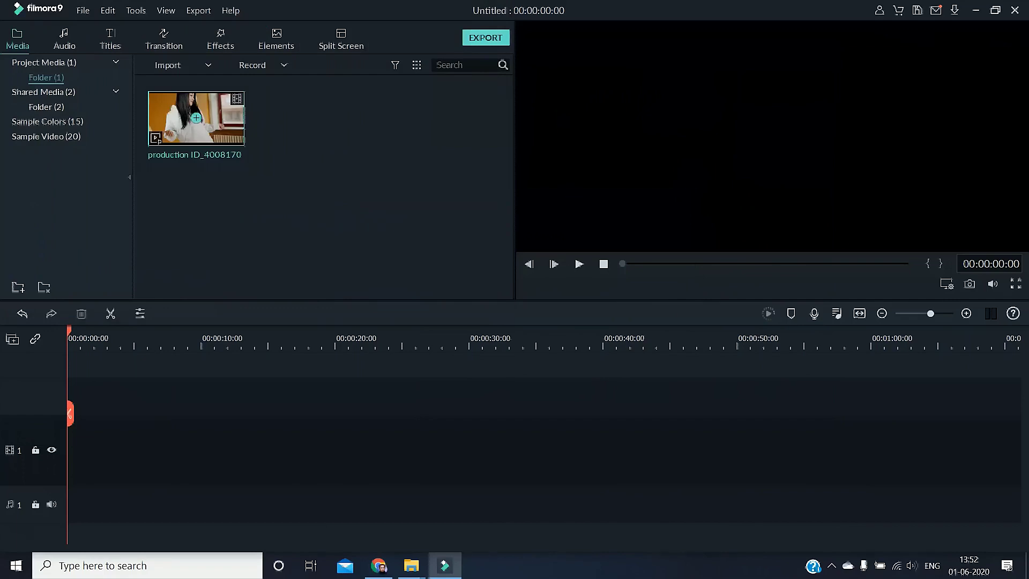
click(197, 117)
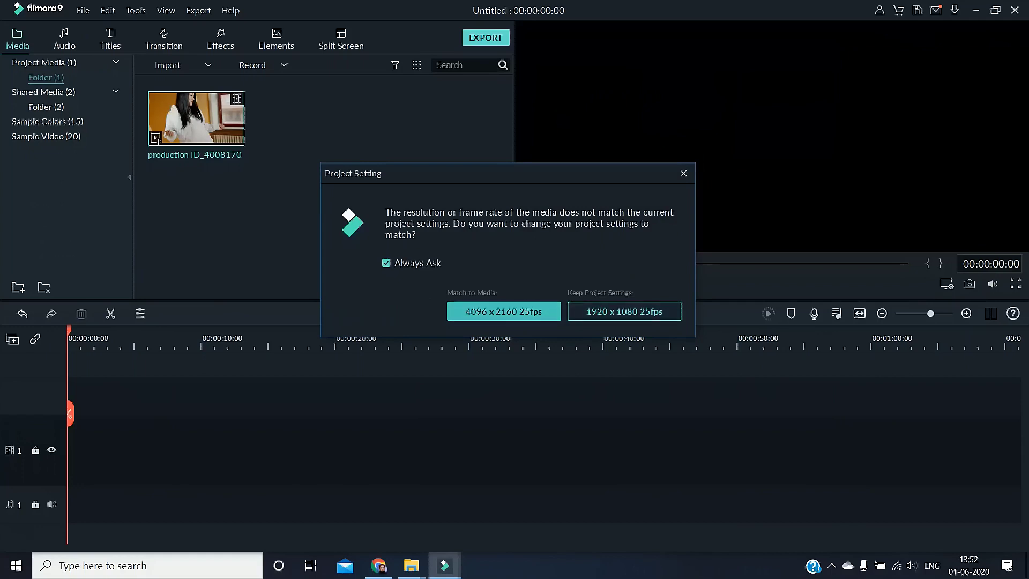
click(504, 312)
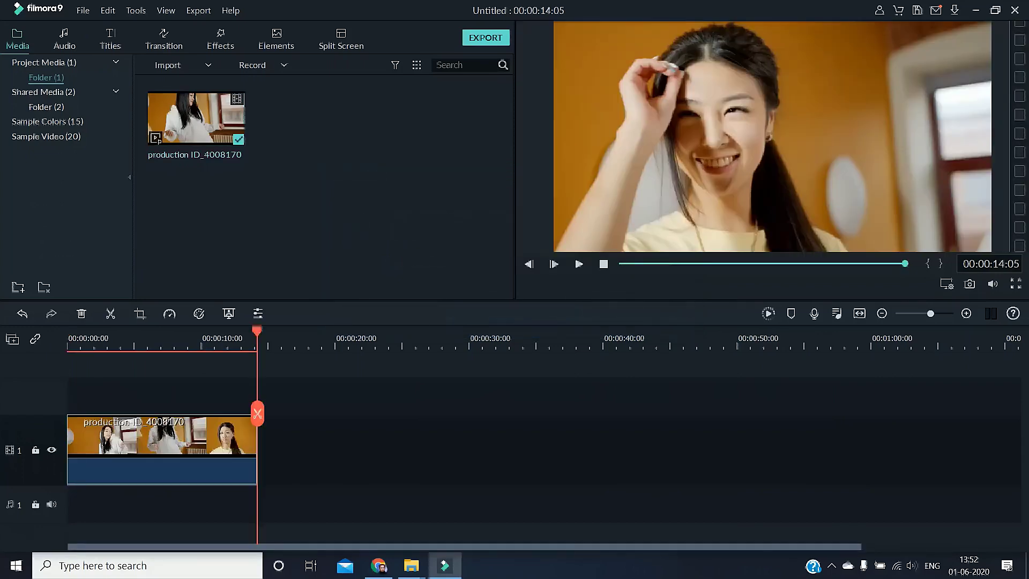
Play the clip in the preview and examine the playback quality and zoom level options
click(579, 263)
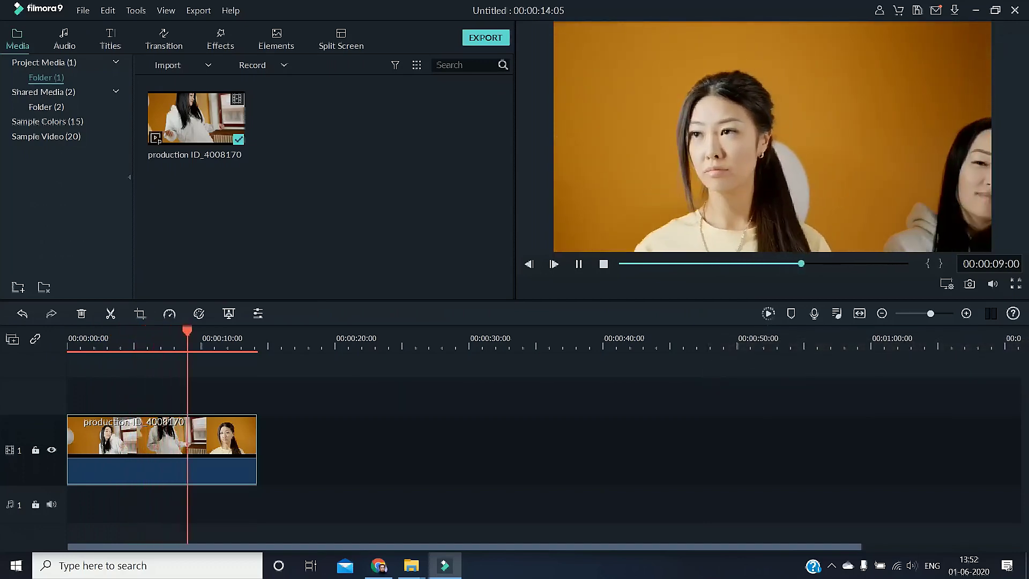
click(947, 284)
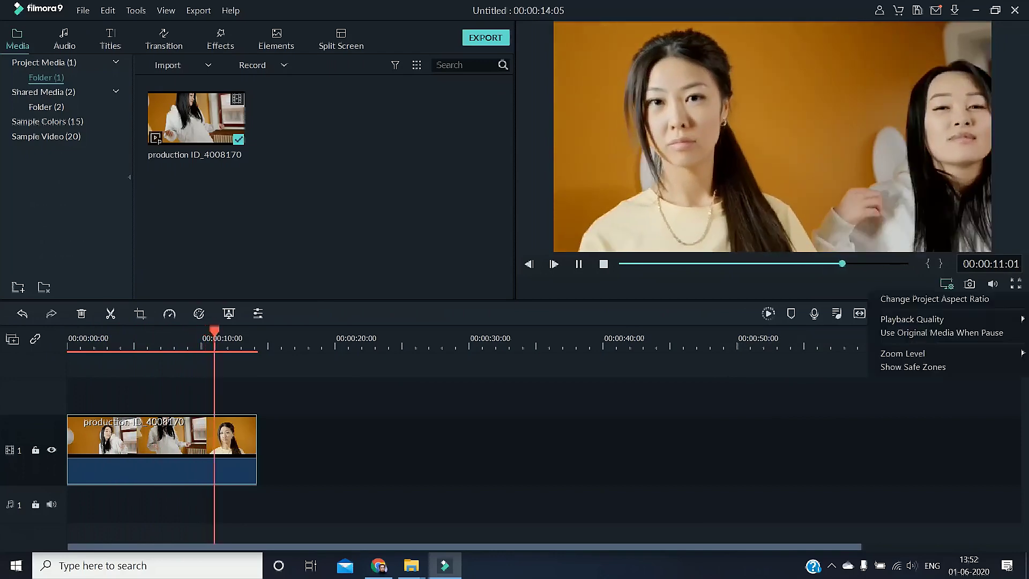
mouse_move(912, 319)
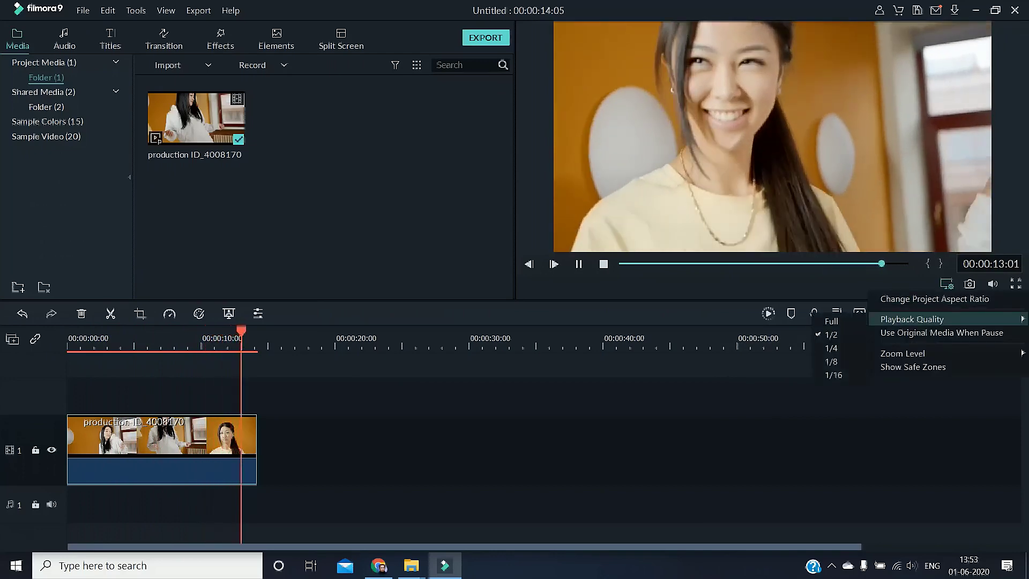
mouse_move(902, 353)
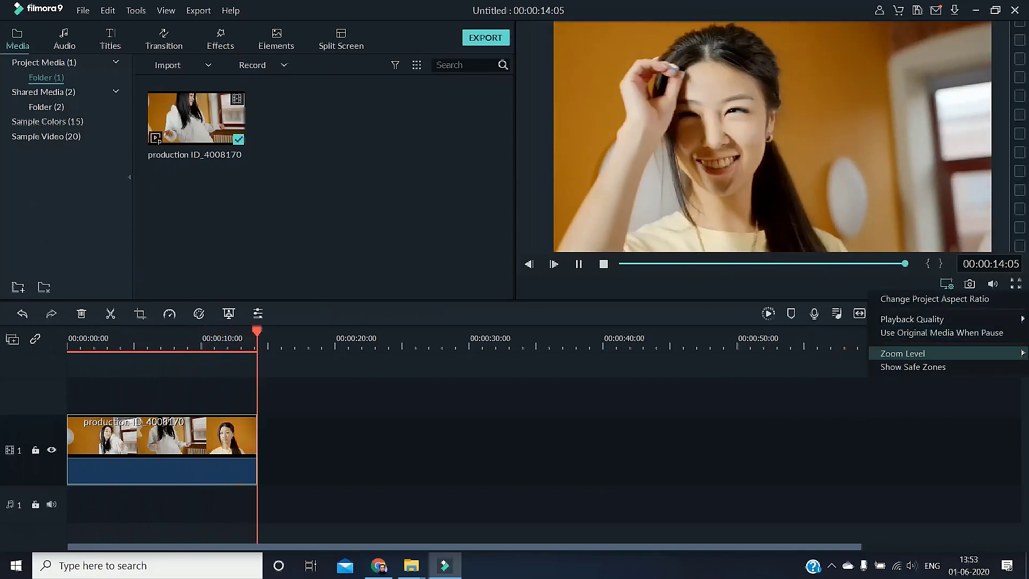
click(837, 394)
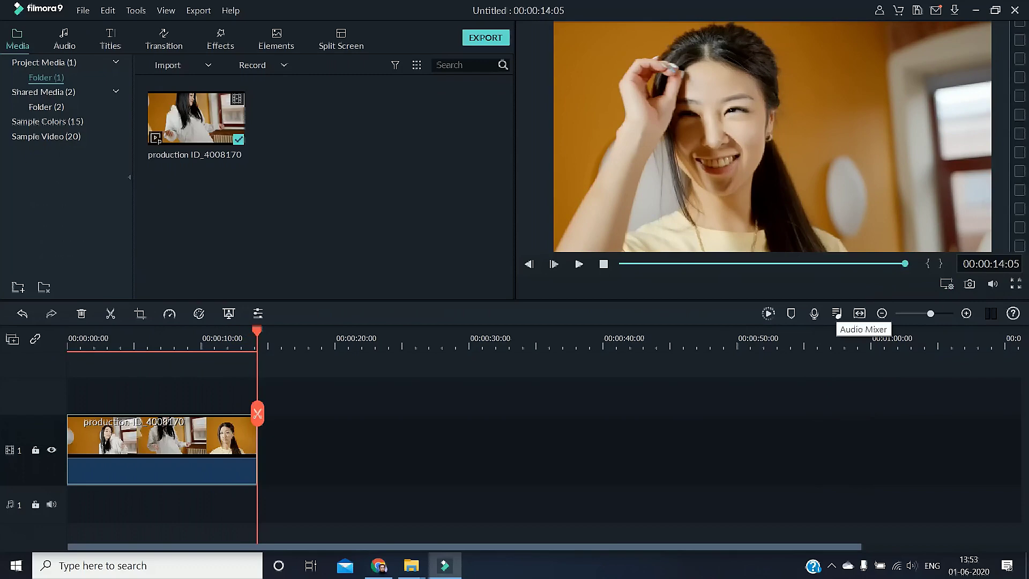
Inspect the Audio Mixer, start its playback, and close it without changing any levels
click(837, 314)
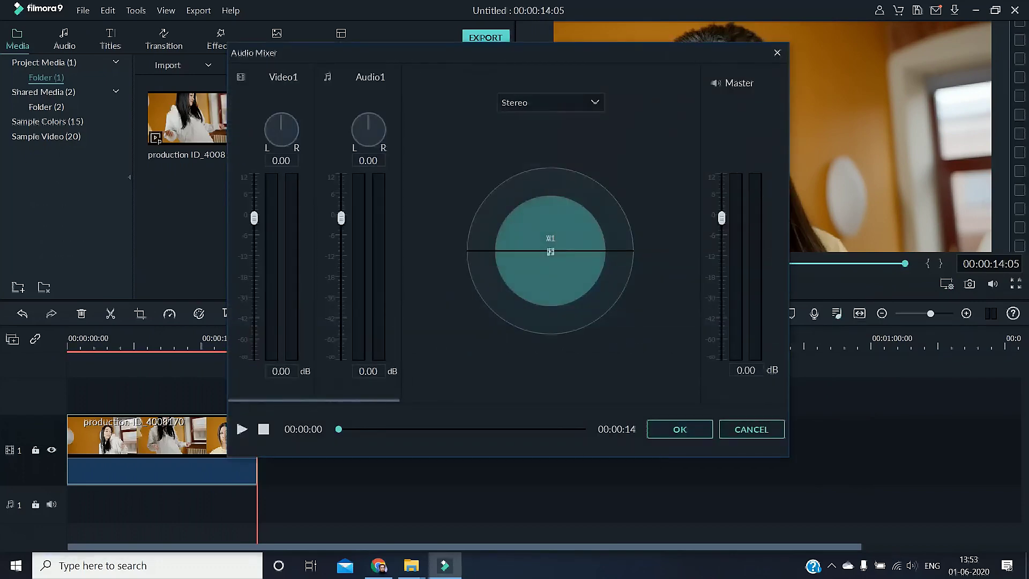
click(241, 429)
key(Escape)
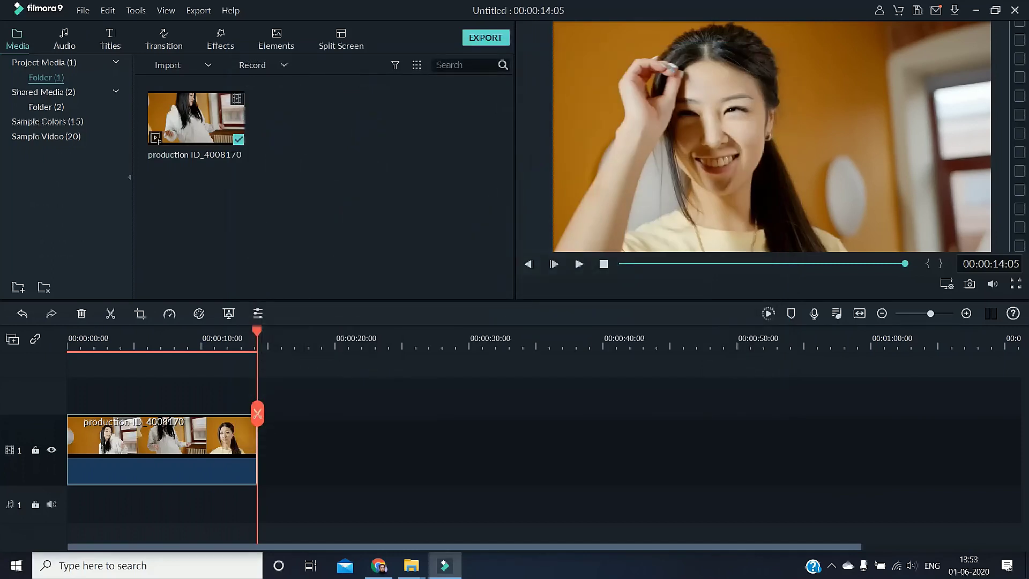
Browse the audio library, including a brief visit to the Filmstocks More Effects page in the browser
click(64, 39)
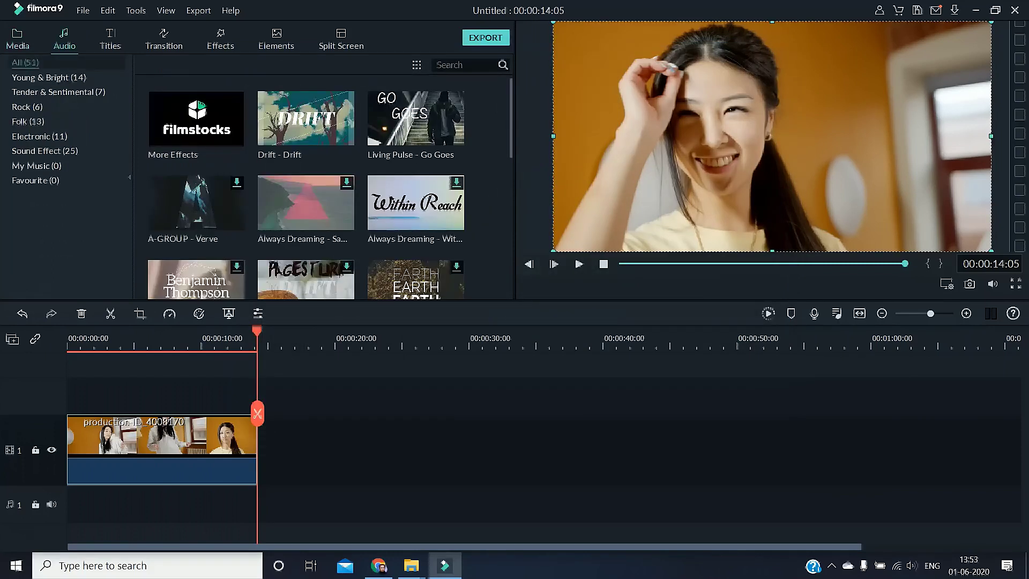
mouse_move(306, 203)
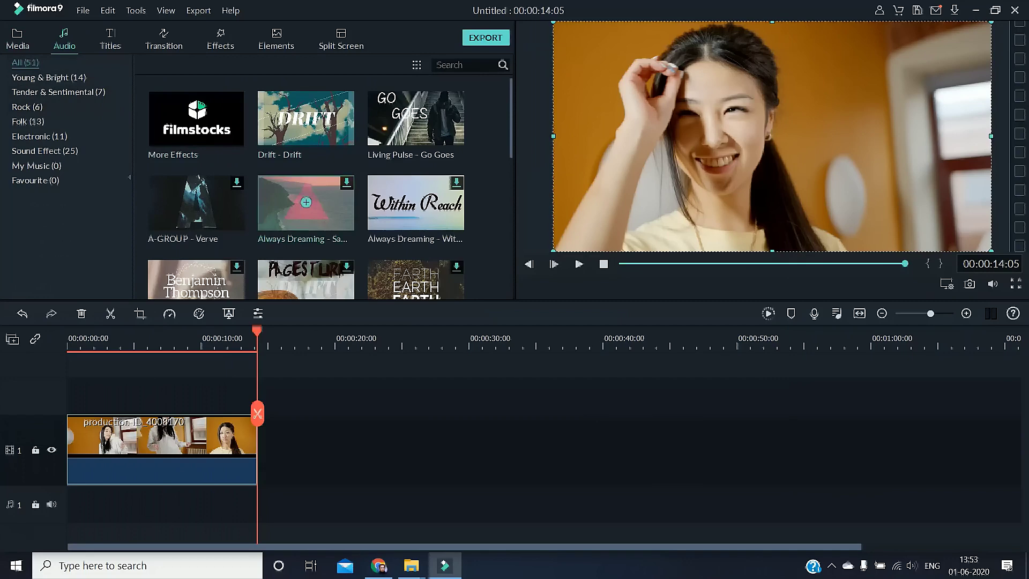
mouse_move(306, 118)
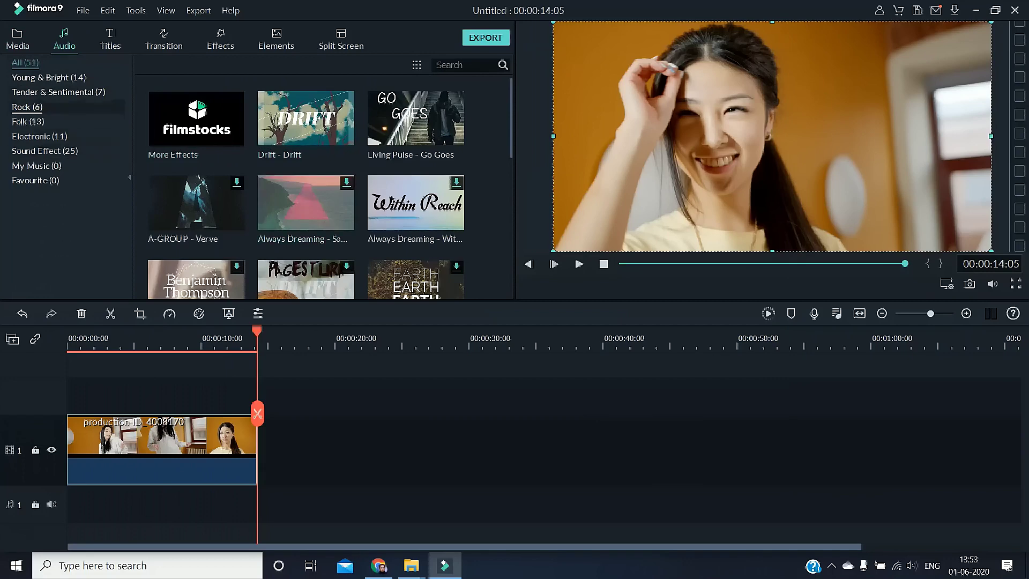
click(196, 119)
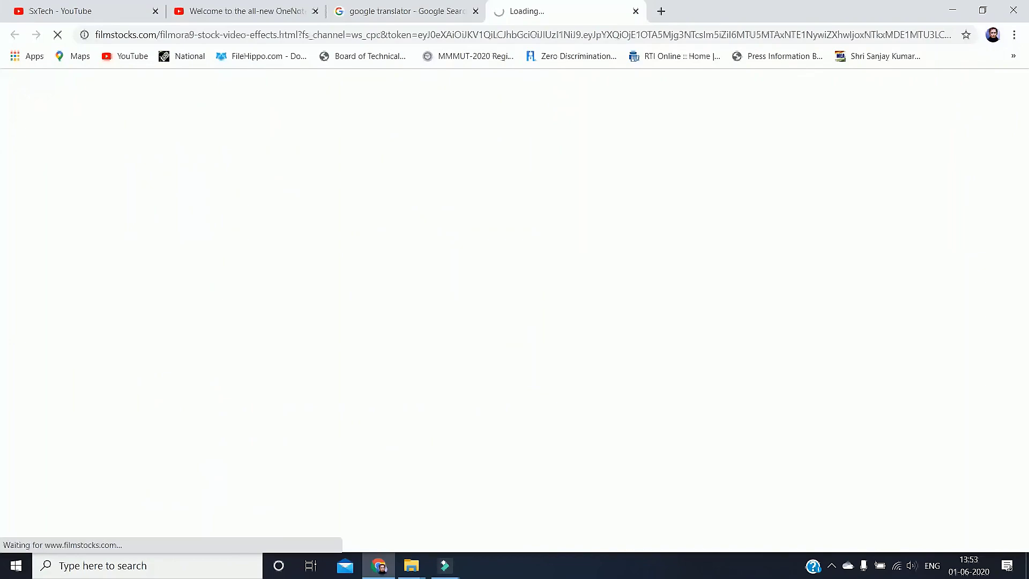
click(953, 9)
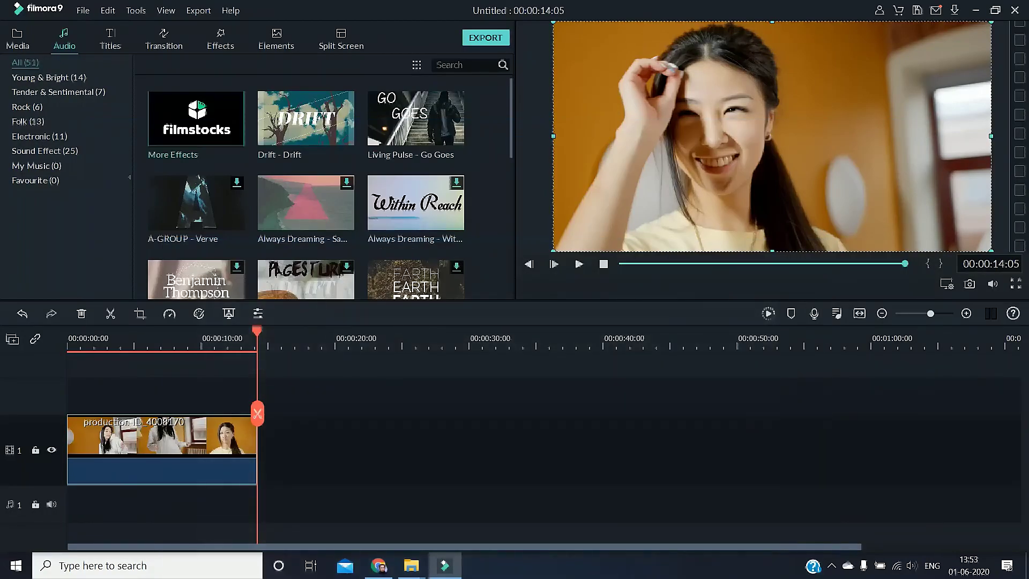
scroll(306, 187, down, 6)
scroll(416, 157, up, 5)
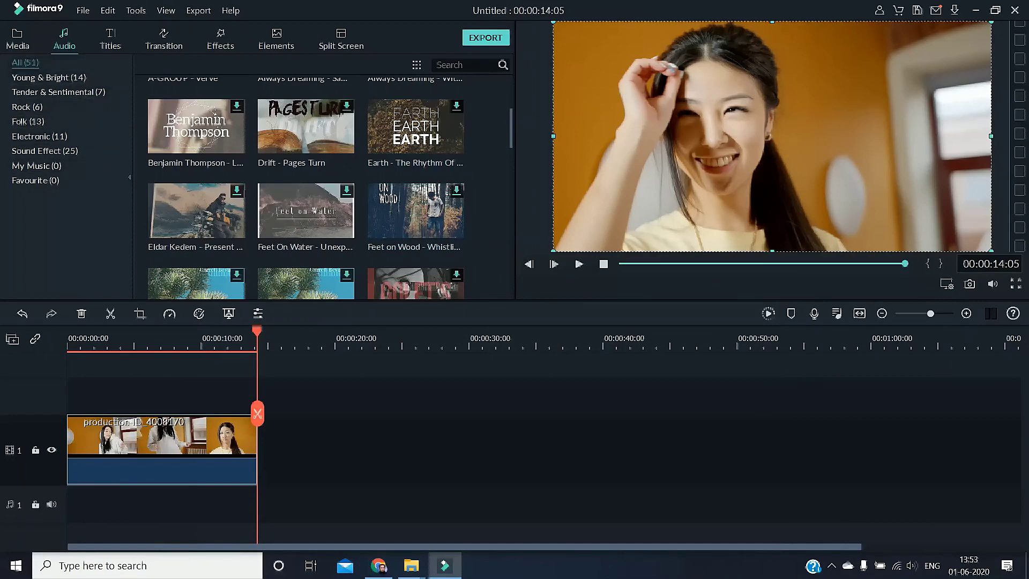
Try out the Credit 1 title after the video clip, preview its opening credits, and delete it from the timeline
click(111, 39)
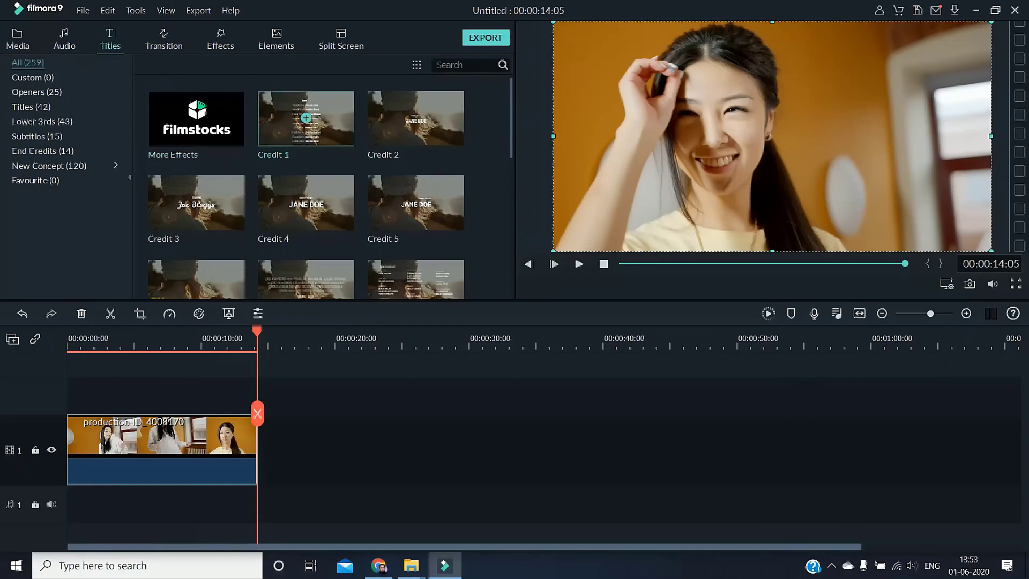
click(306, 117)
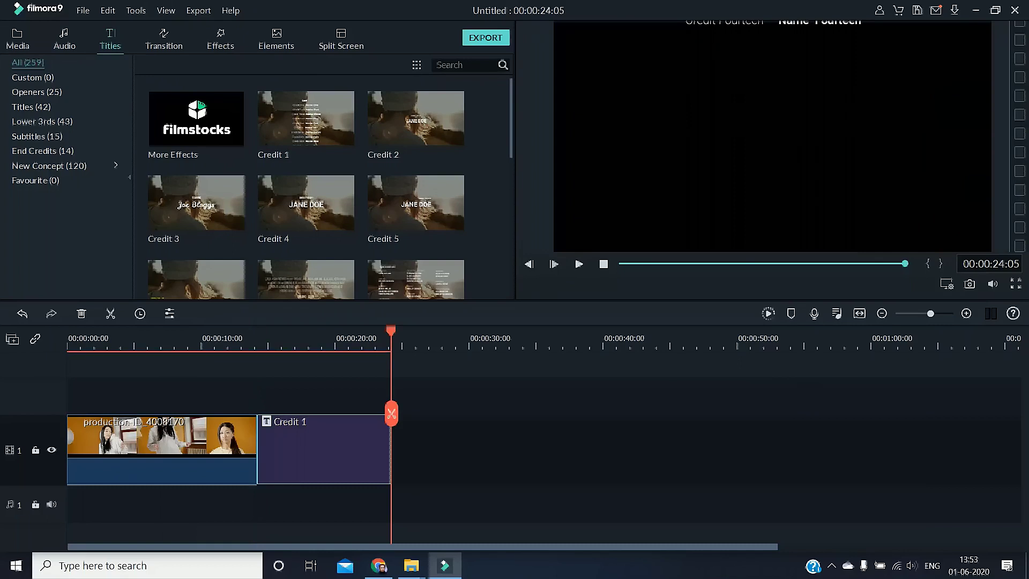
drag(391, 414, 276, 449)
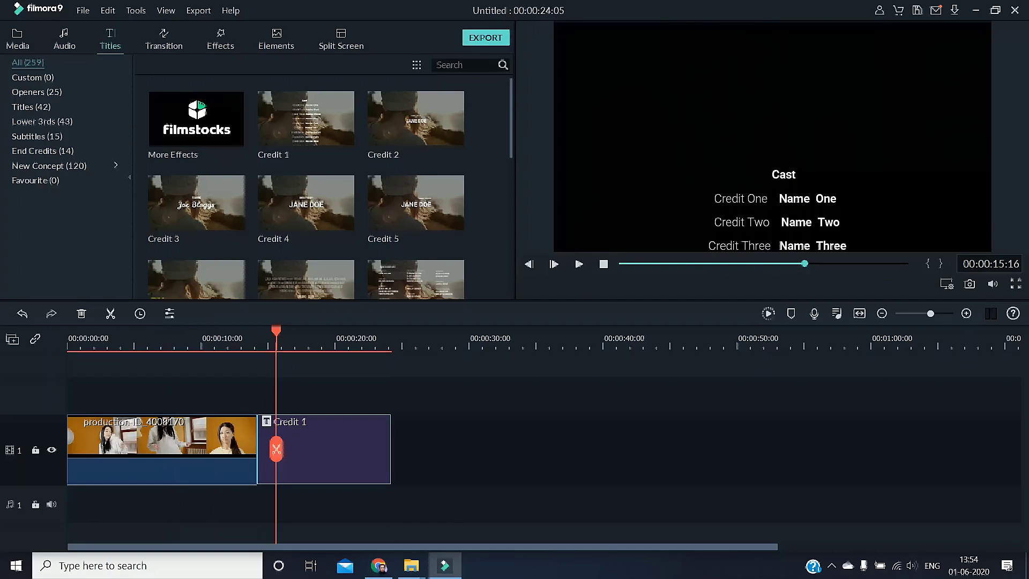
right_click(301, 449)
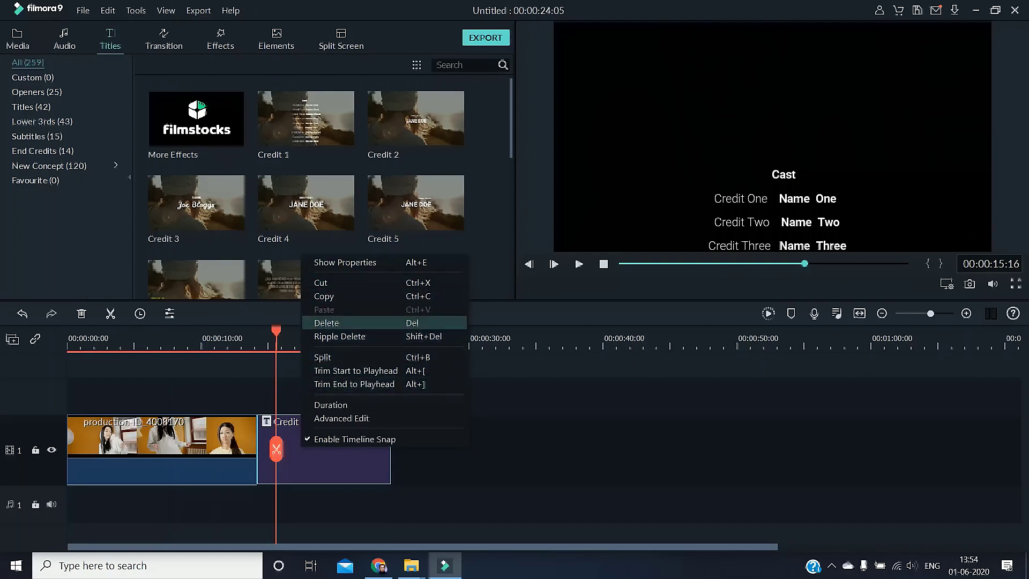
click(344, 323)
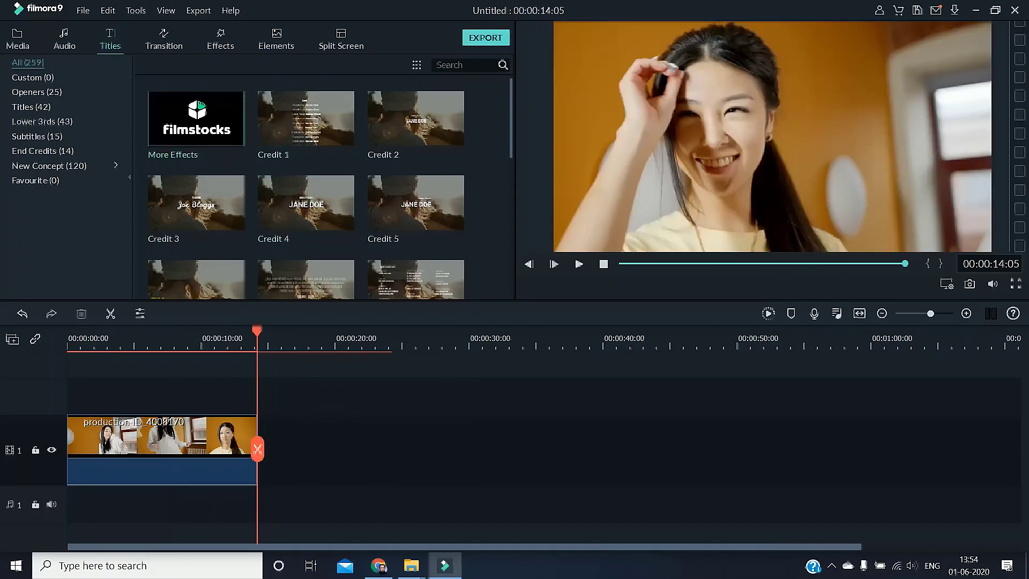
Add the Lower Third 34 title above the start of the video clip and play the result from the beginning
scroll(305, 139, down, 10)
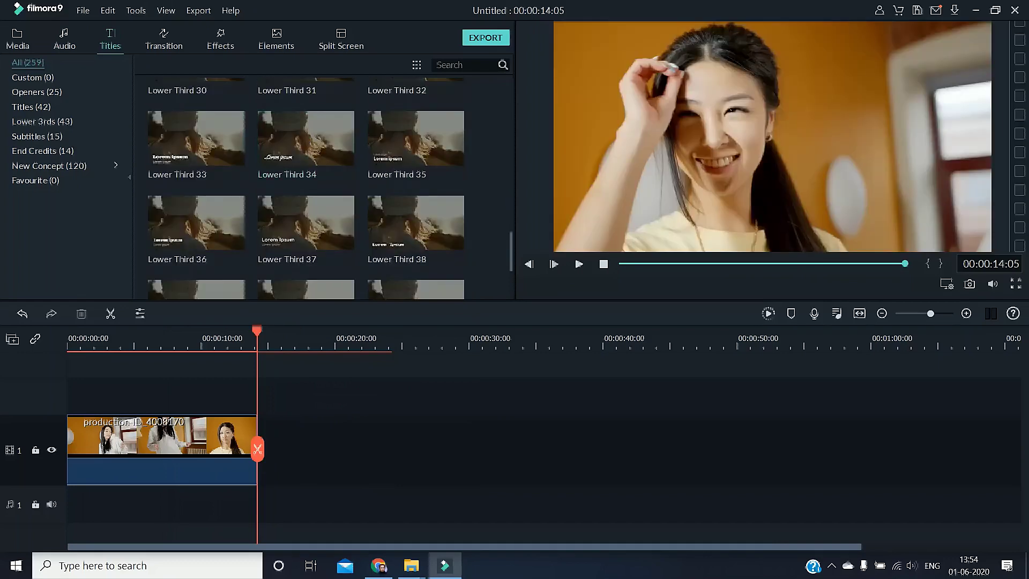
drag(258, 449, 68, 449)
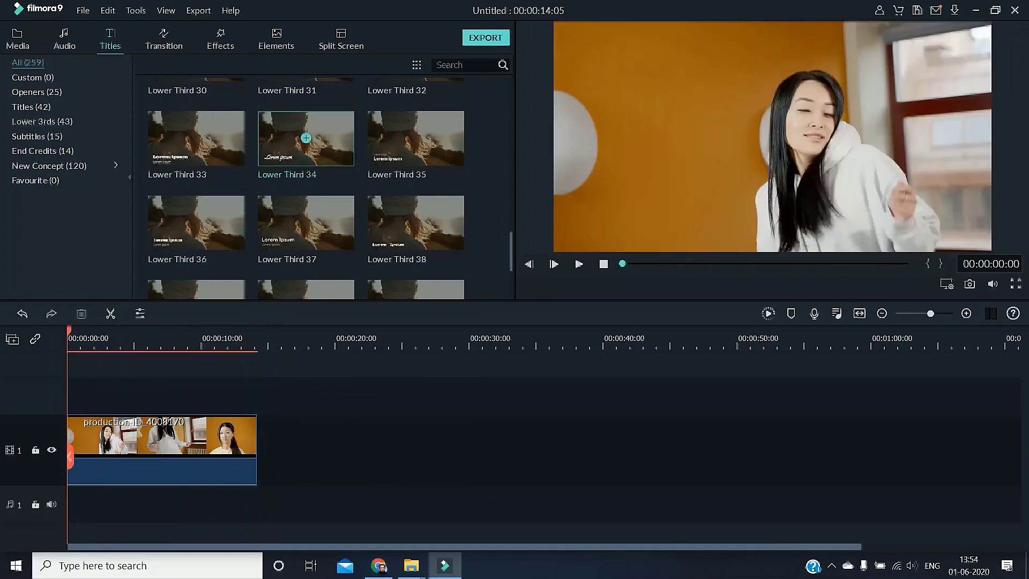
click(306, 137)
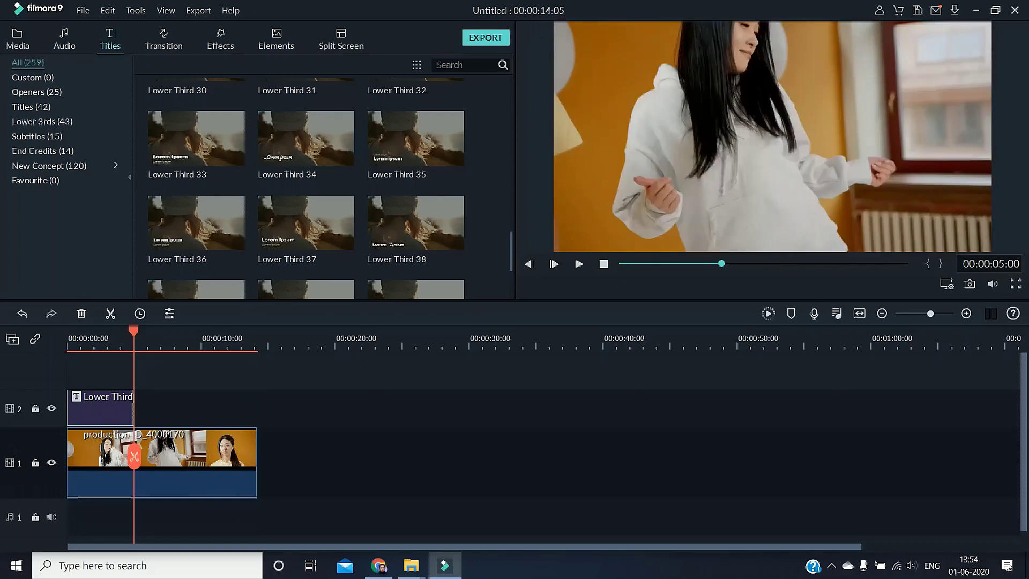
drag(134, 330, 68, 330)
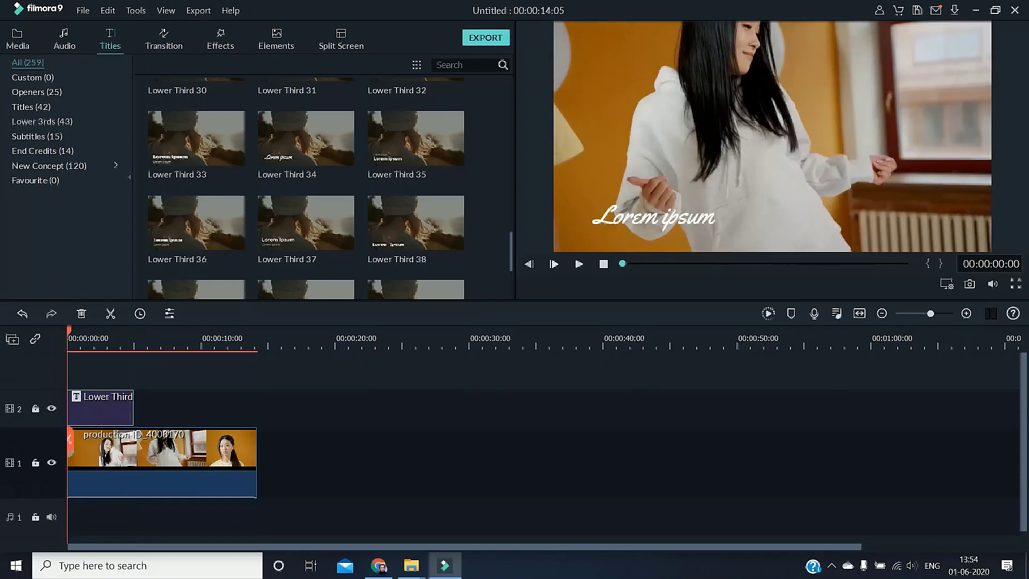
key(space)
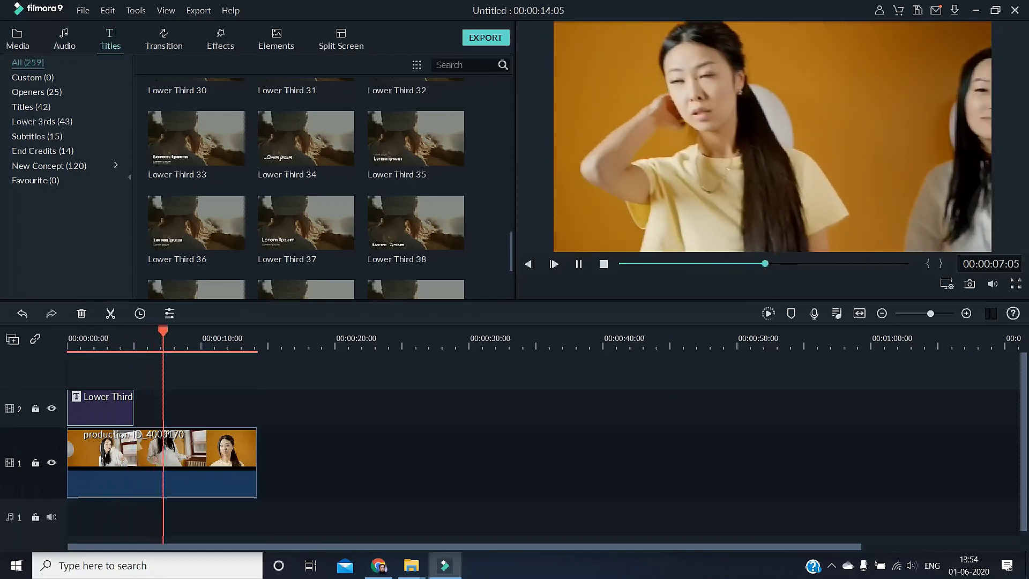
Open the Lower Third 34 title on the timeline for advanced text editing
right_click(95, 408)
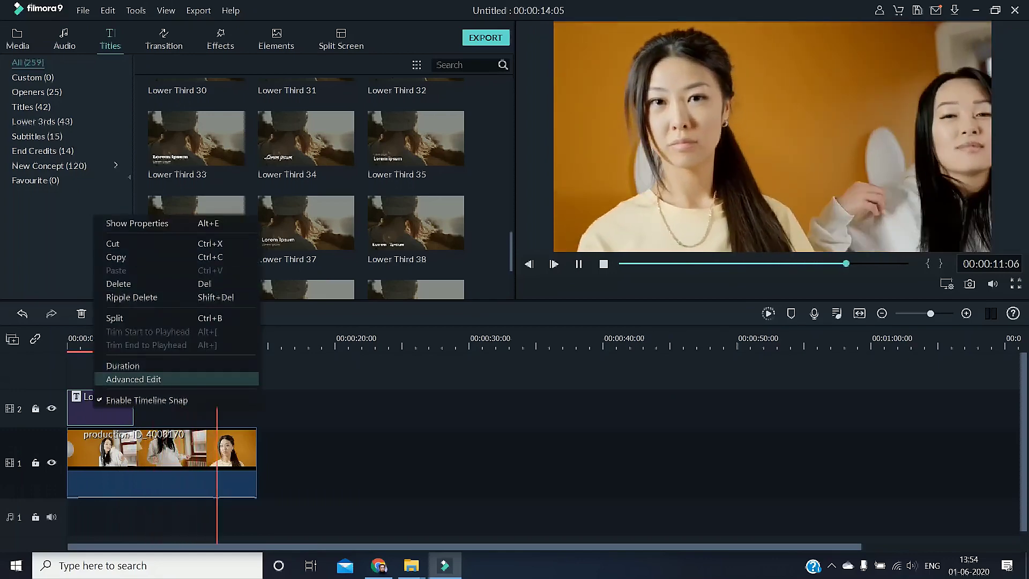
key(Escape)
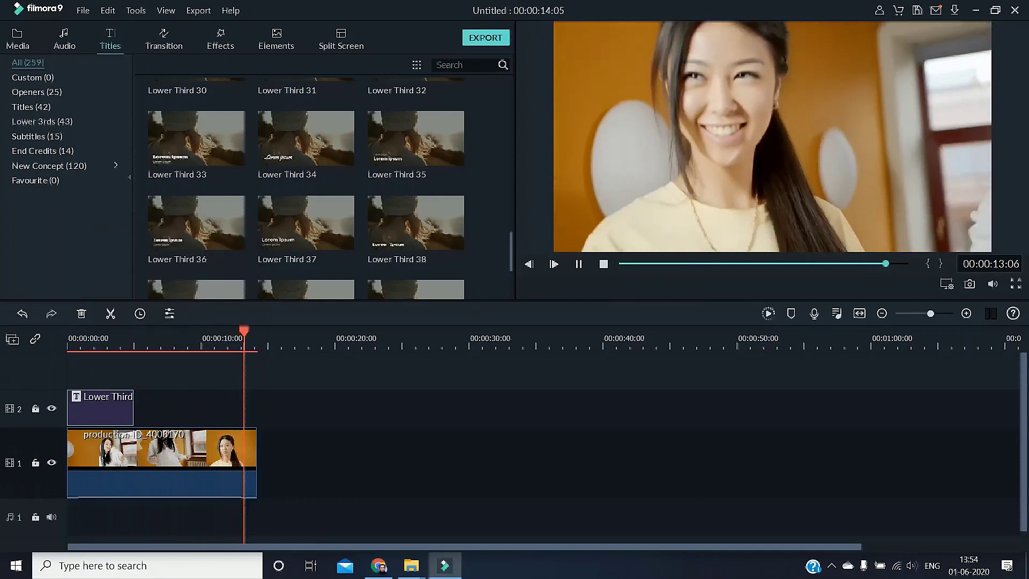
right_click(101, 401)
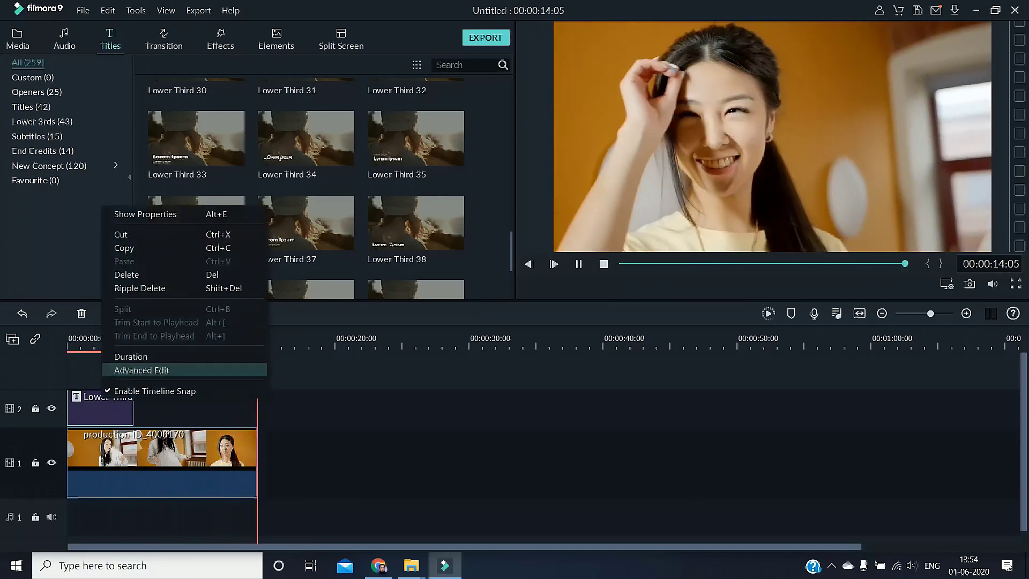
click(141, 370)
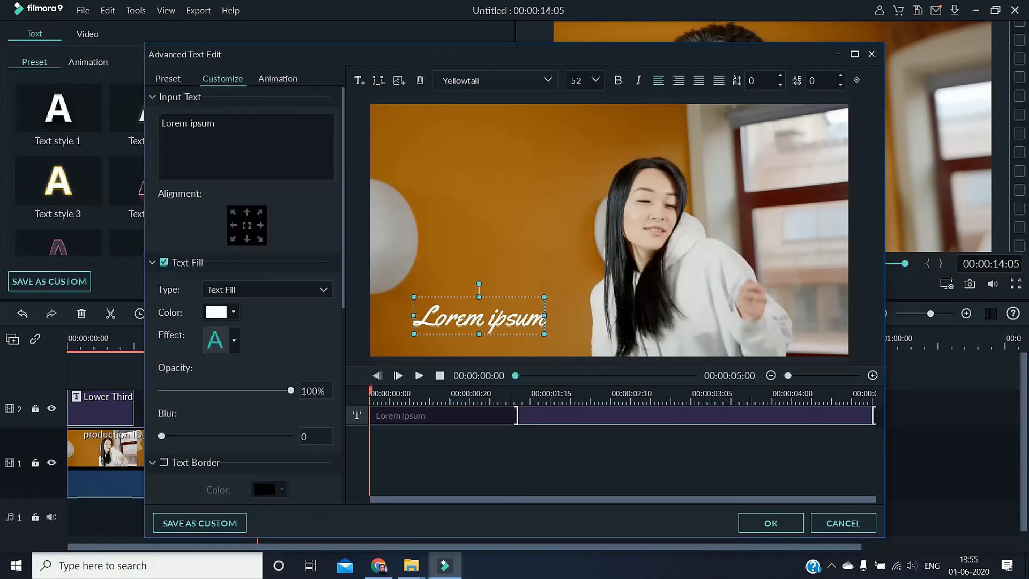
key(ctrl+a)
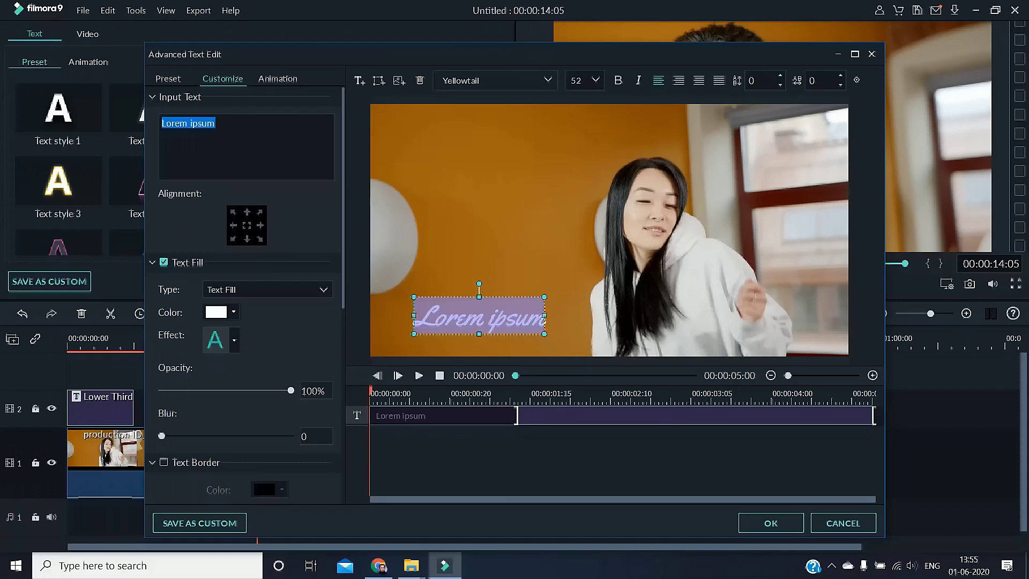
text(SX)
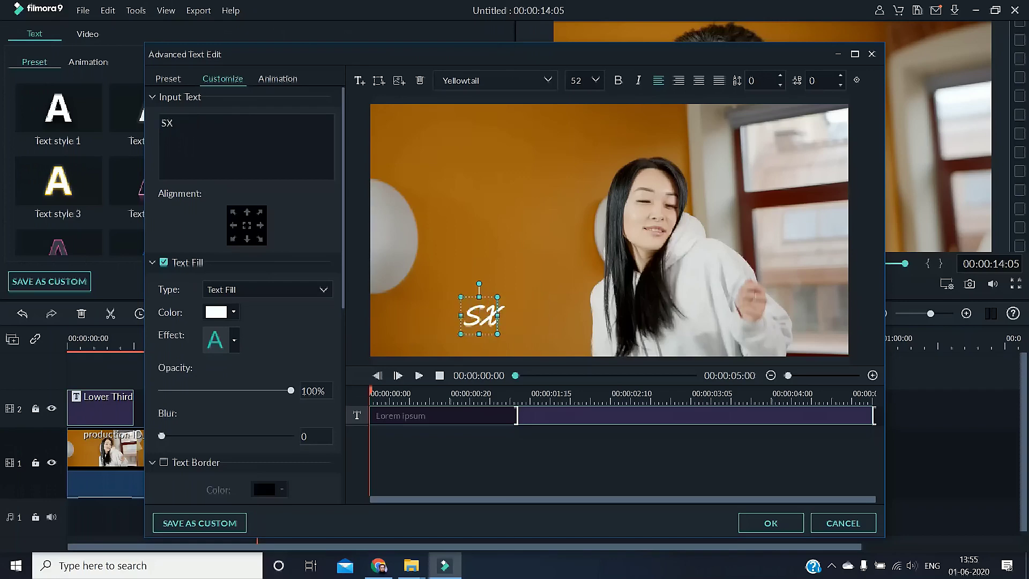
text(TECH)
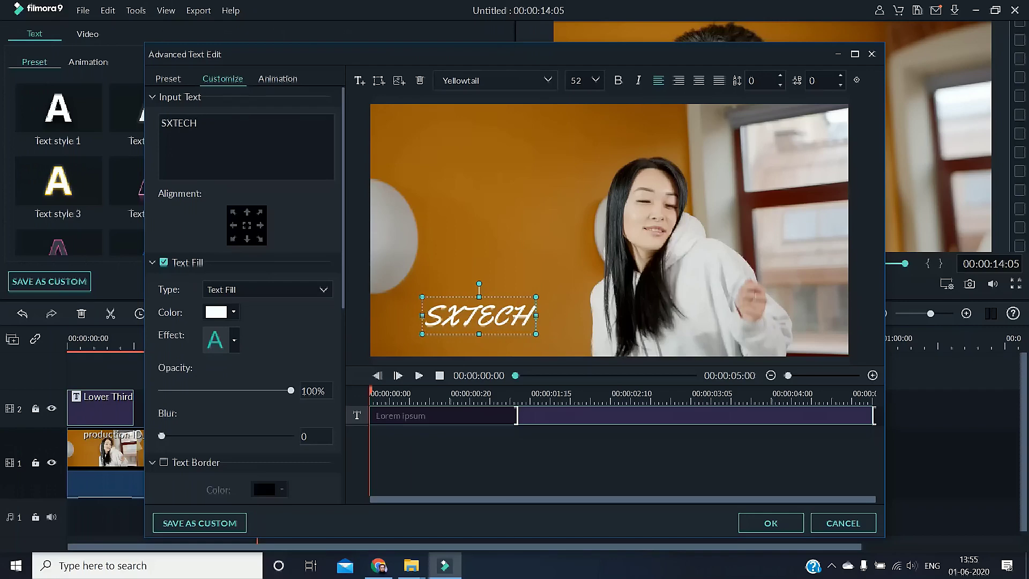
key(BackSpace)
key(BackSpace)
key(BackSpace)
key(BackSpace)
key(BackSpace)
key(BackSpace)
key(BackSpace)
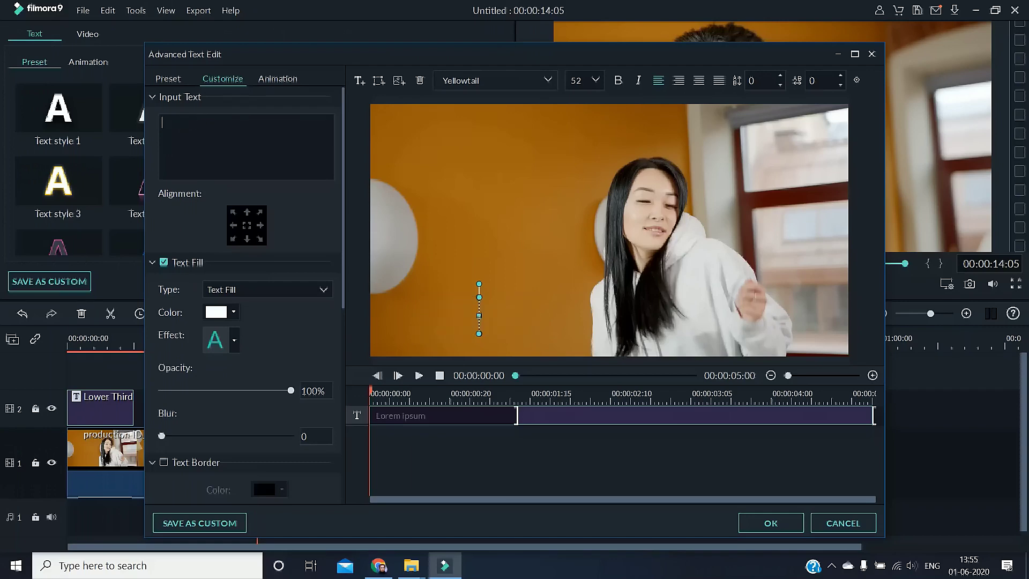
Enter SUBSCRIBE SXTECH as the title's text
text(SUBS)
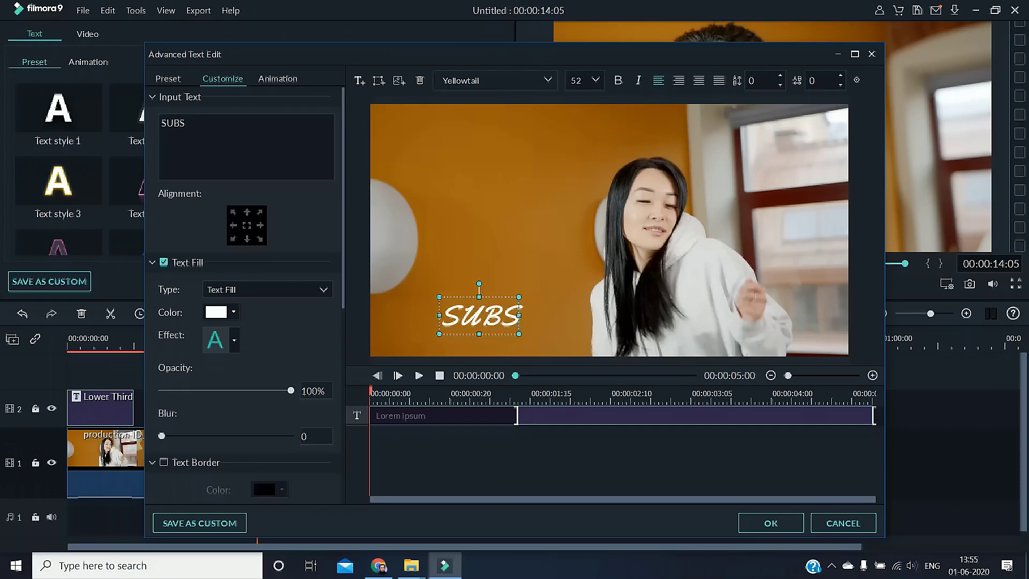
text(CRIBE )
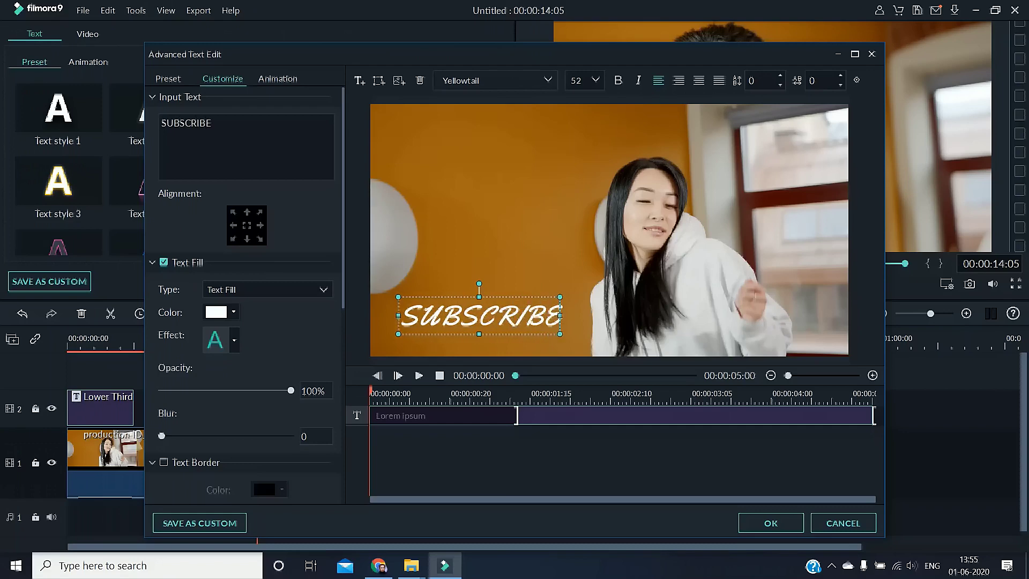
text(SXTECH)
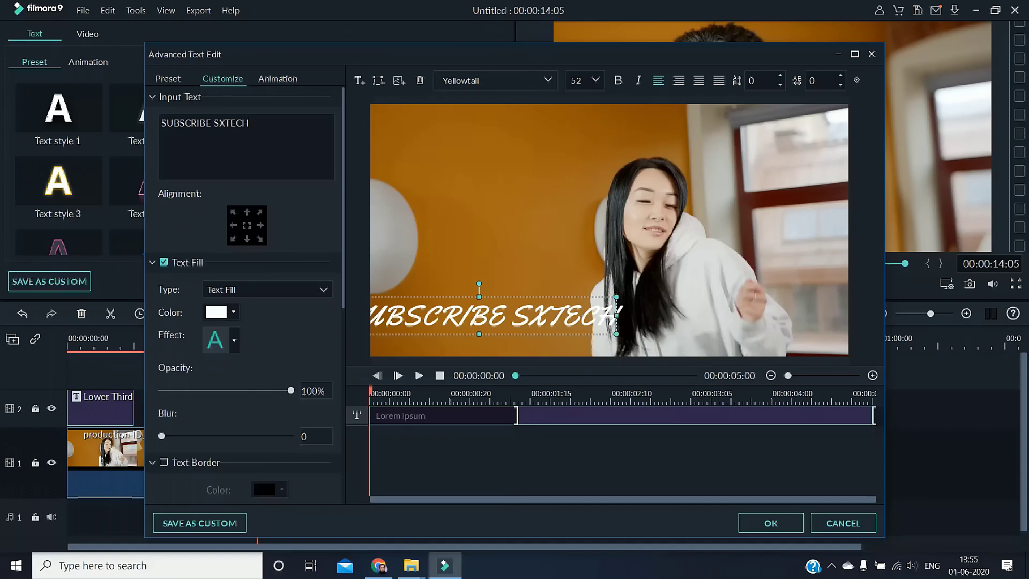
Try several preset alignments for the SUBSCRIBE SXTECH text, moving it around the centre, edges and corners of the frame
click(247, 226)
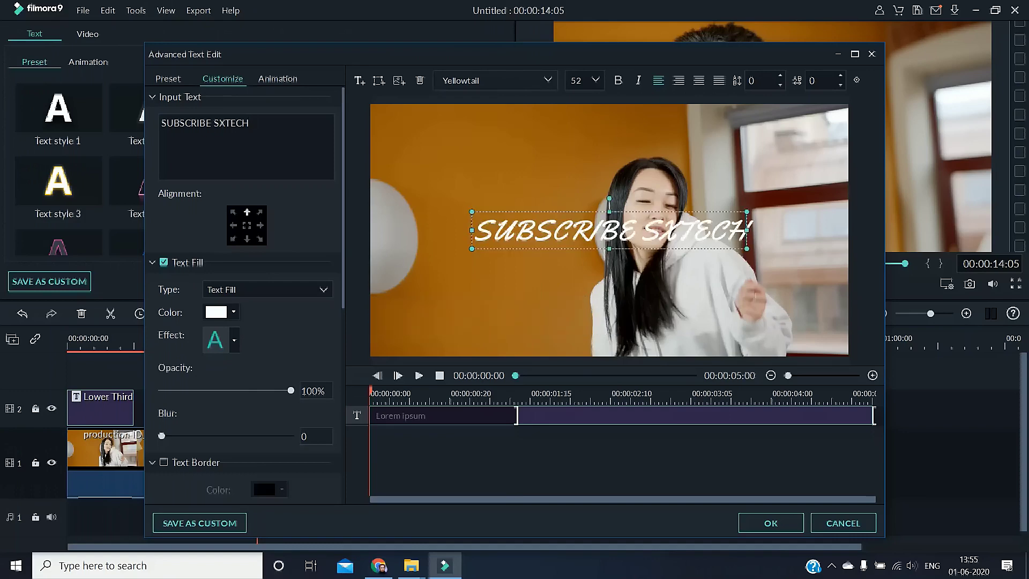
click(247, 213)
click(260, 212)
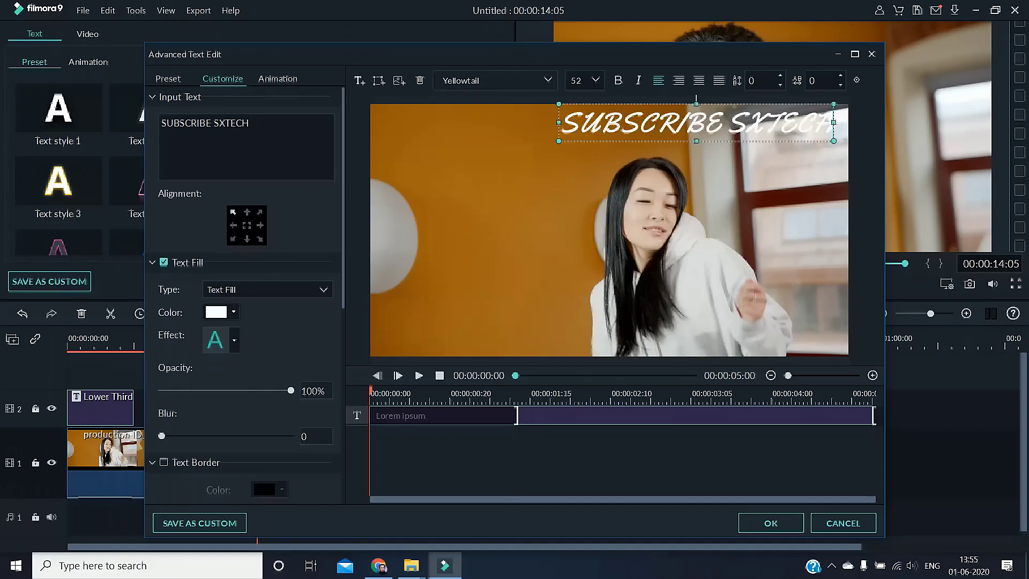
click(233, 212)
click(233, 226)
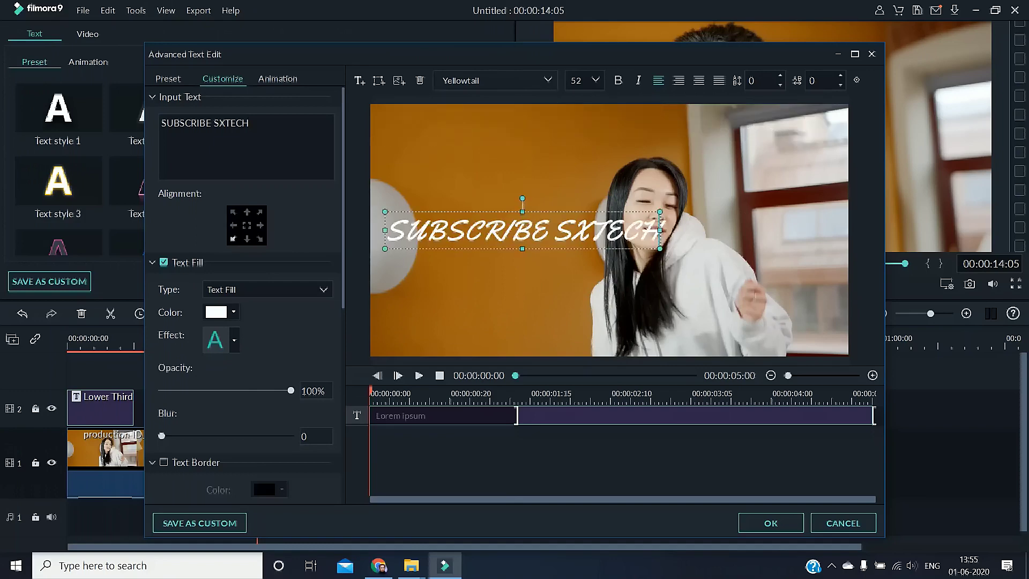
click(233, 240)
click(247, 212)
click(260, 225)
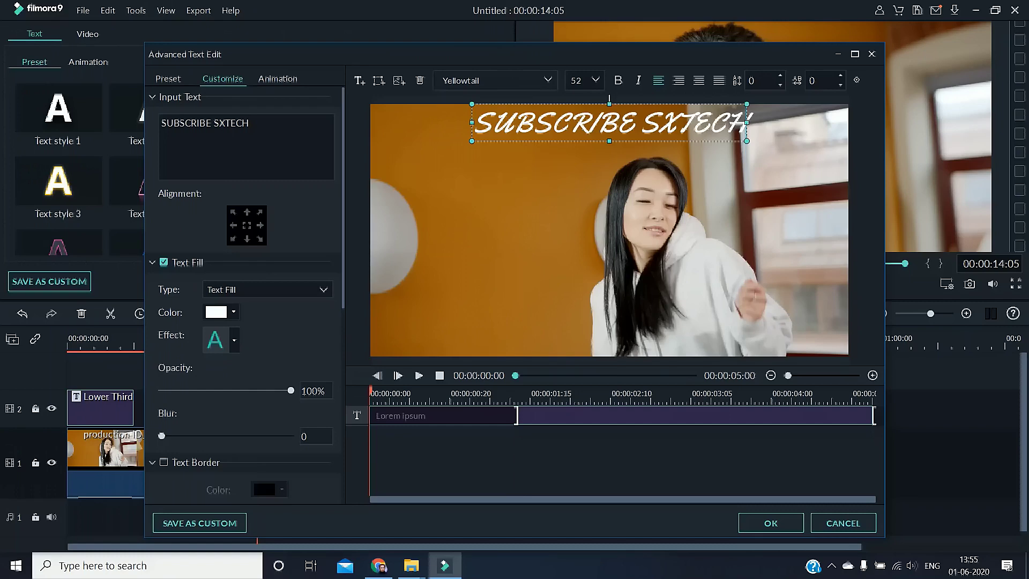
Change the text fill type to Gradient Fill and set the second gradient color to dark blue after trying red
click(268, 289)
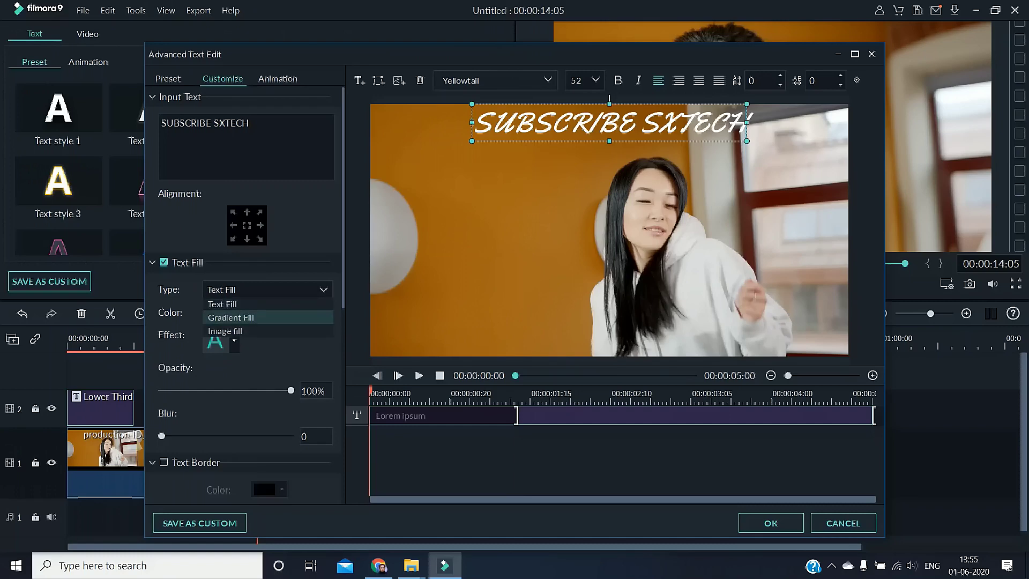
click(230, 317)
click(327, 312)
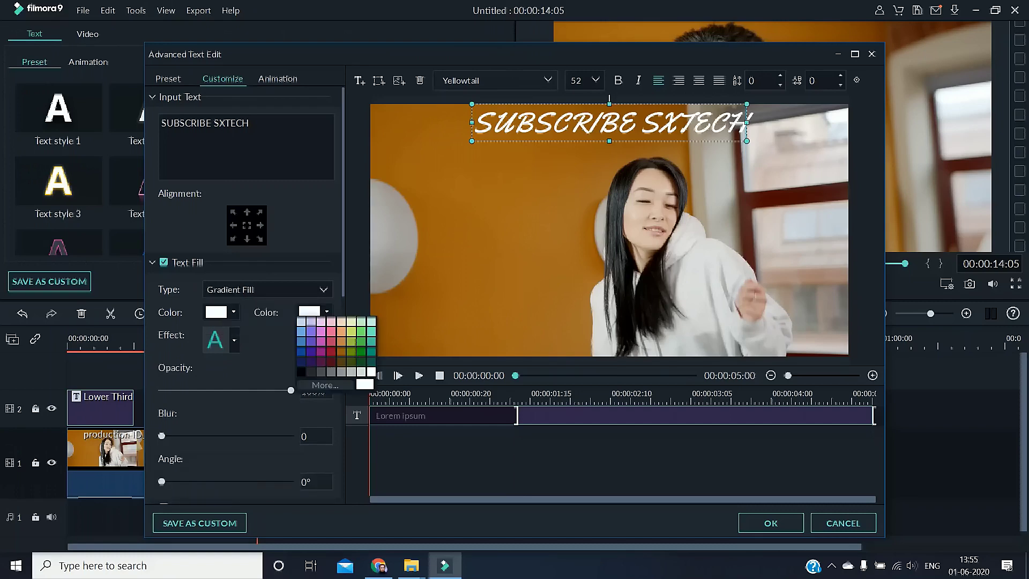
click(325, 346)
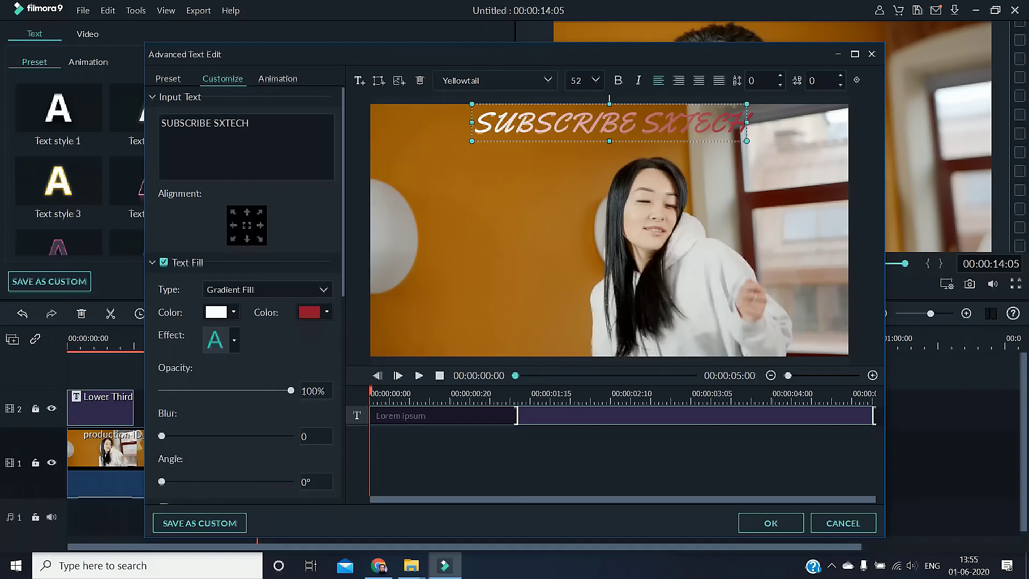
click(327, 312)
click(300, 353)
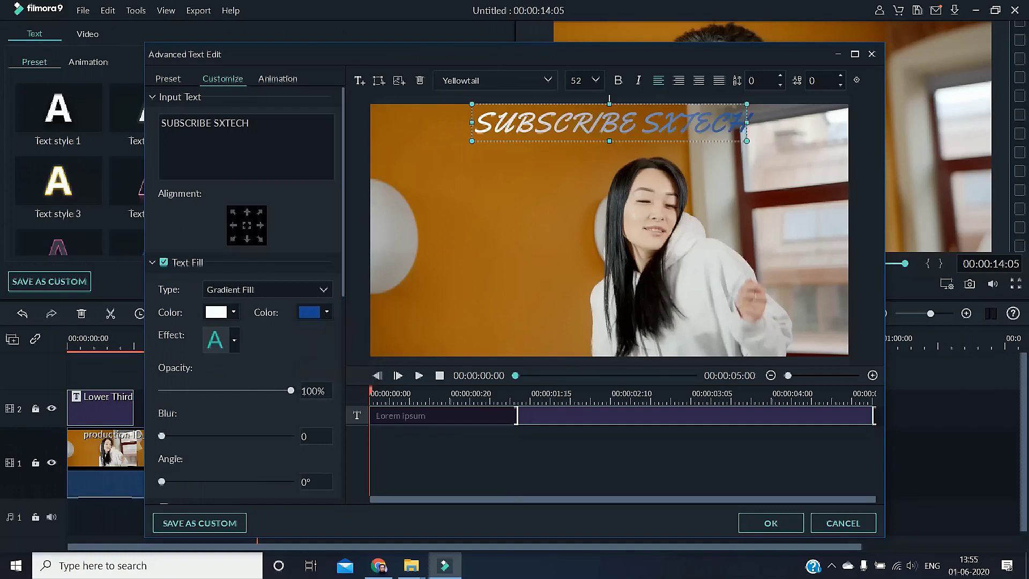
Set the first gradient color of the title text to bright blue #0055ff
click(234, 312)
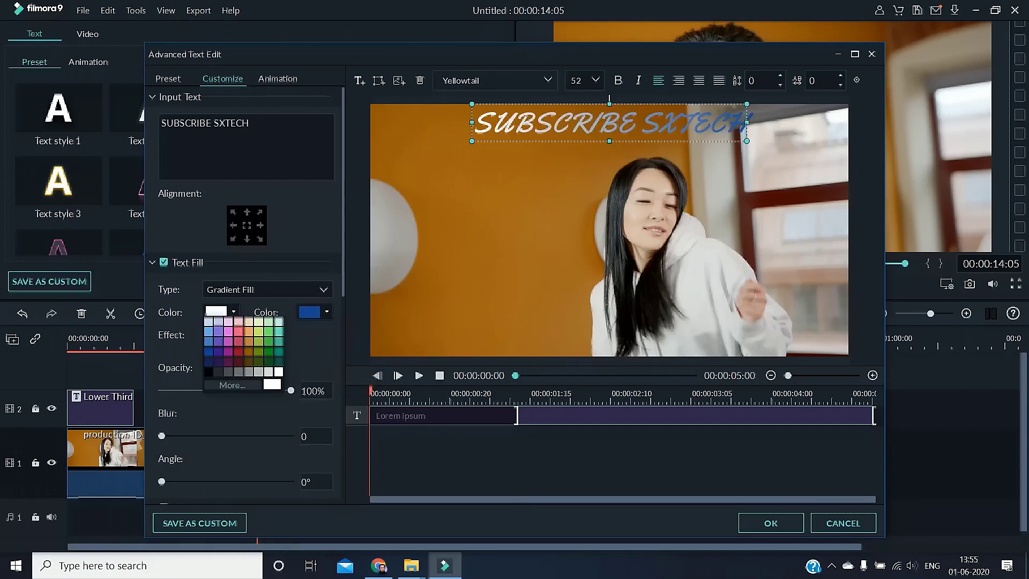
click(230, 385)
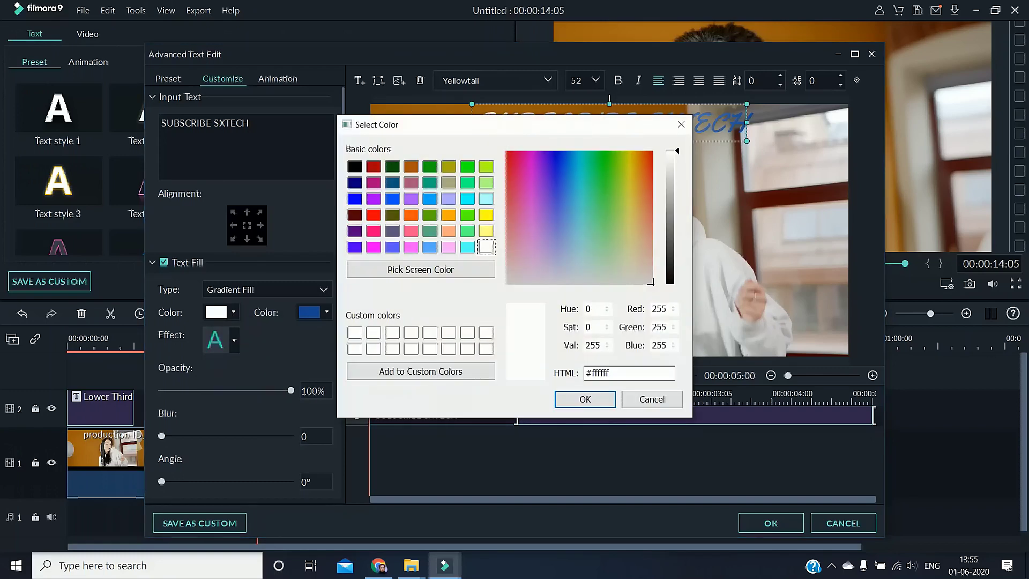
click(392, 198)
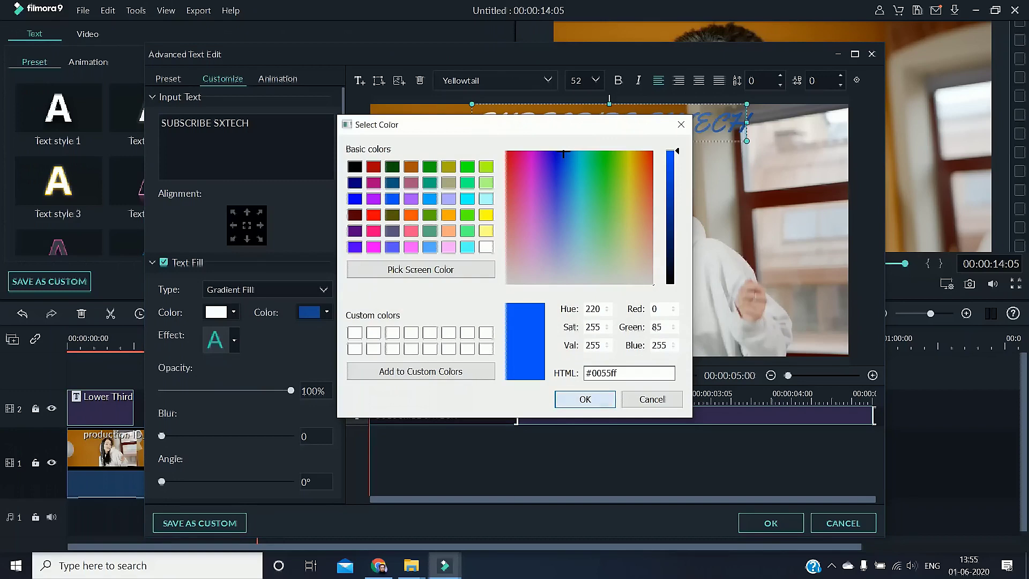
click(585, 399)
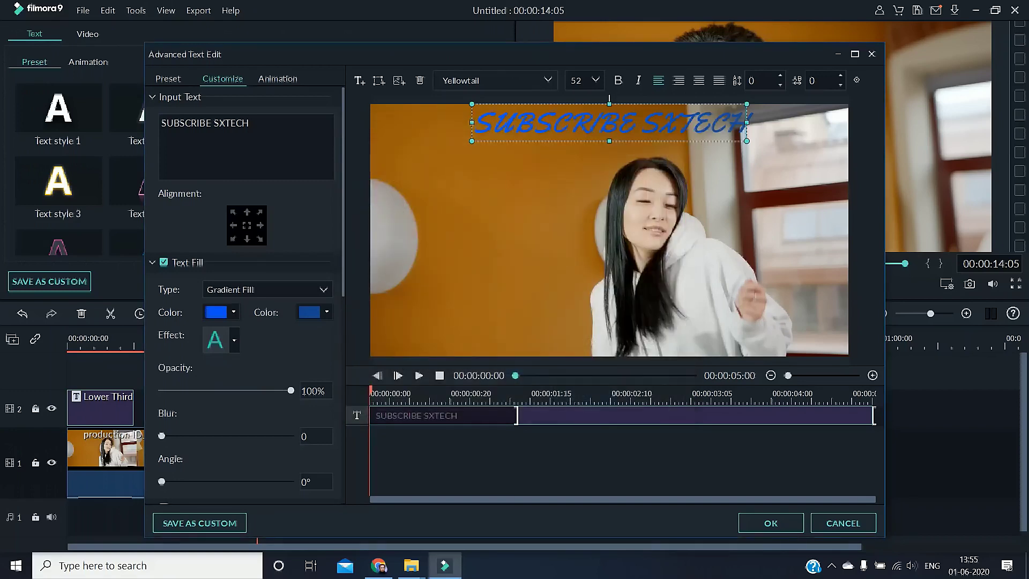
Centre the title text in the frame, keep opacity at 100% and blur at 0, and apply the advanced text edits
click(247, 225)
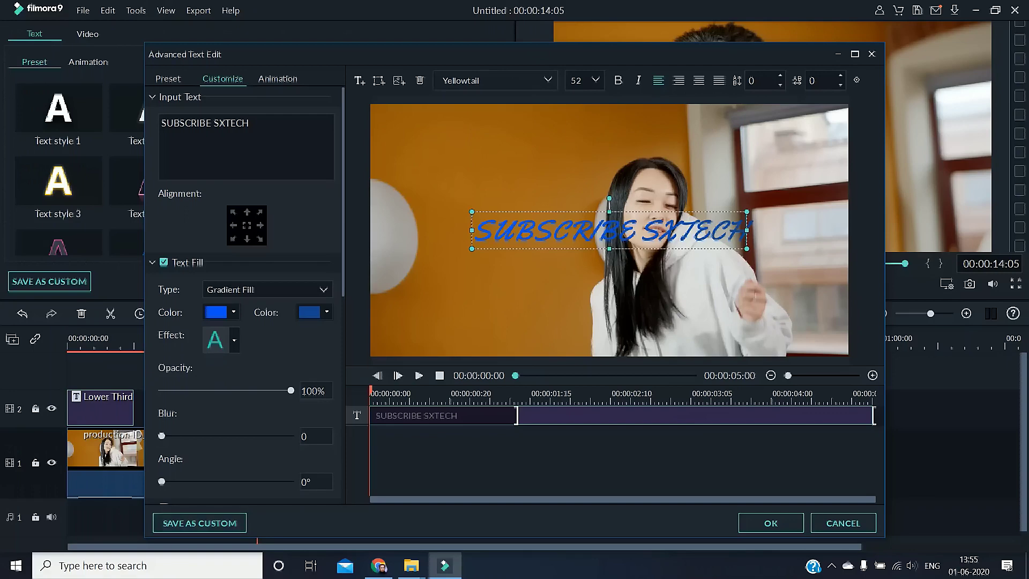
mouse_move(290, 391)
mouse_down()
mouse_move(199, 391)
mouse_move(290, 391)
mouse_up()
mouse_move(162, 436)
mouse_down()
mouse_move(285, 437)
mouse_move(162, 436)
mouse_up()
click(200, 523)
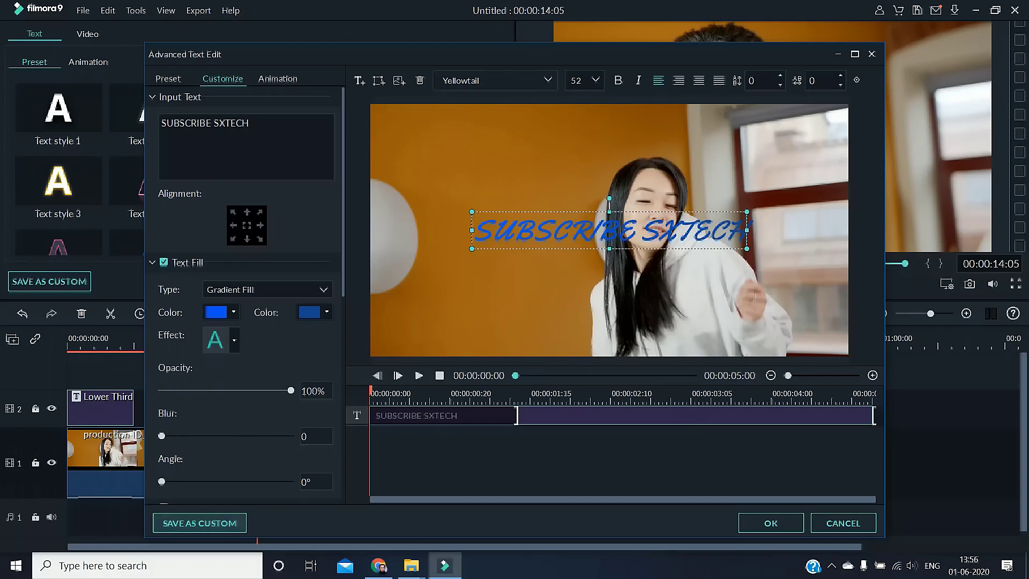
click(524, 327)
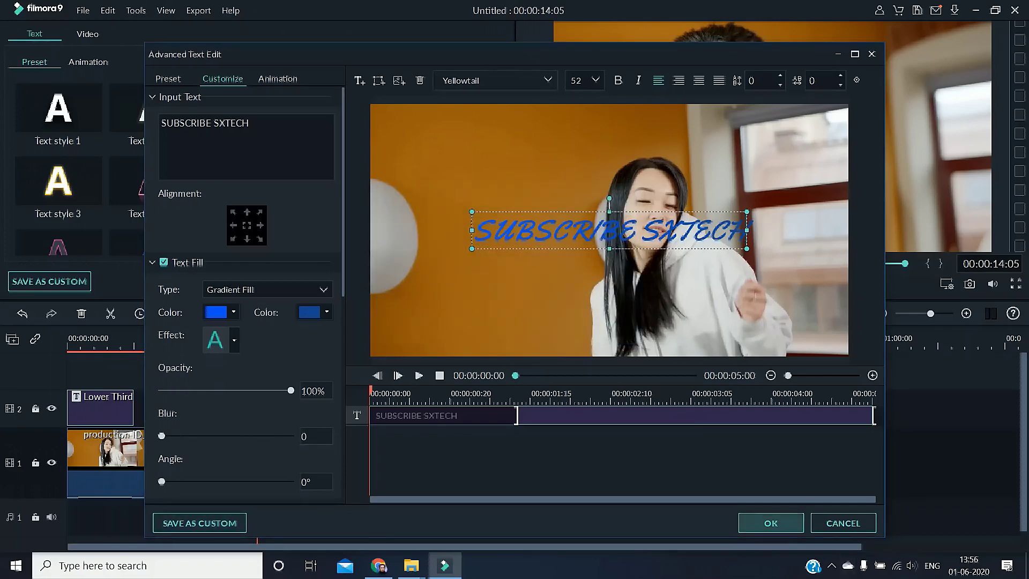
click(771, 522)
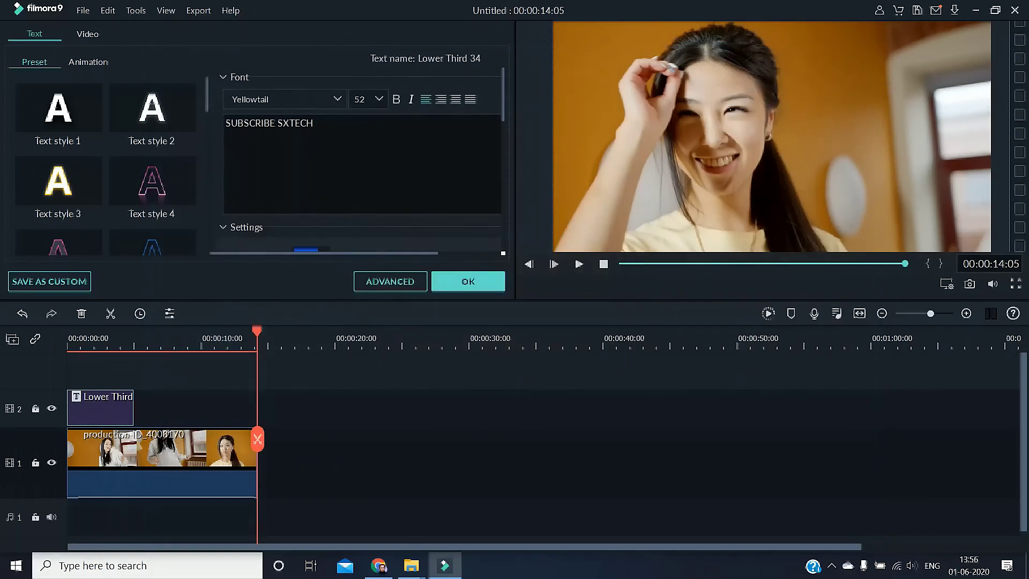
Play the clip with the edited title and recheck the title's advanced text settings without changing them
key(space)
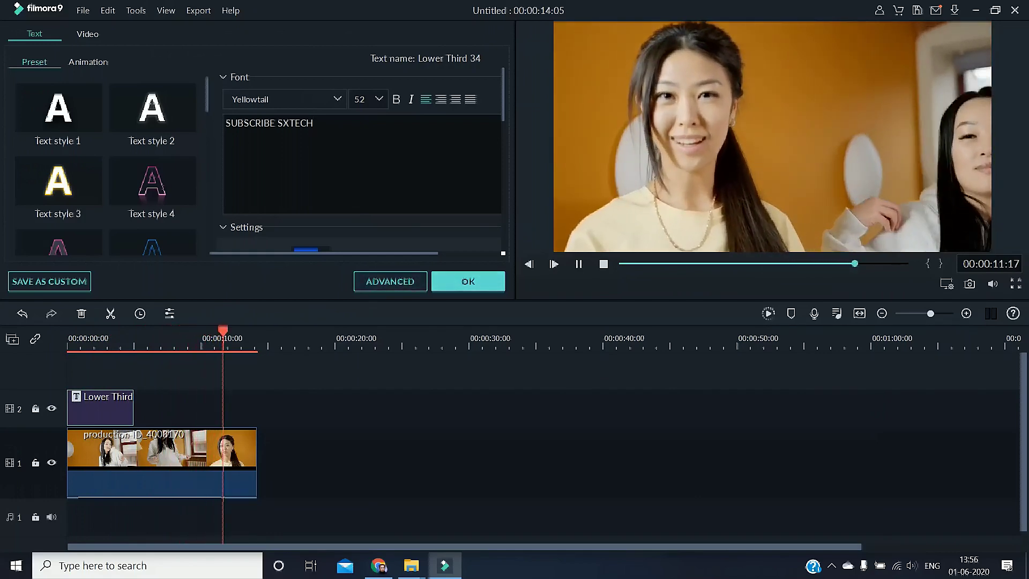
click(390, 281)
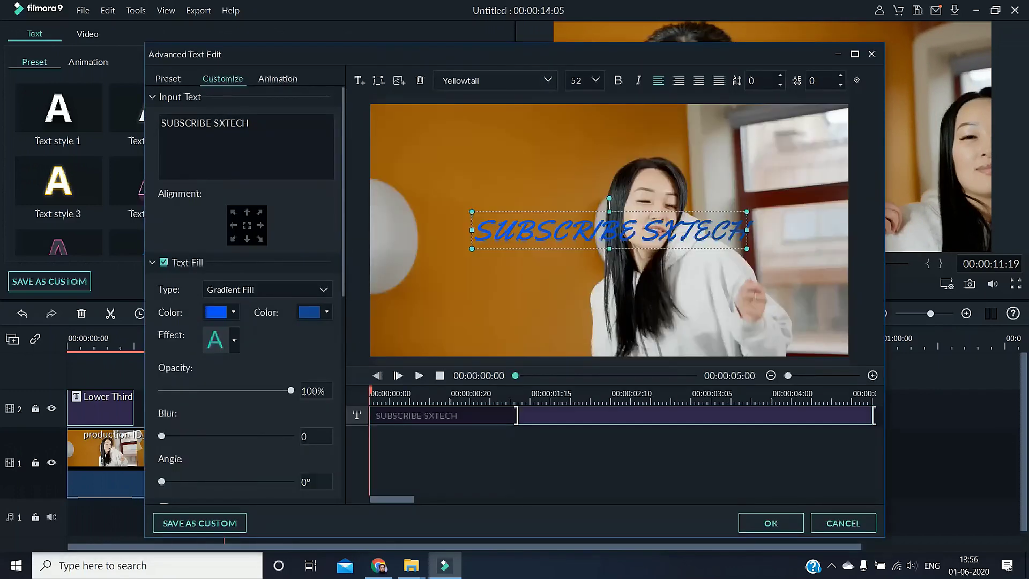
click(771, 522)
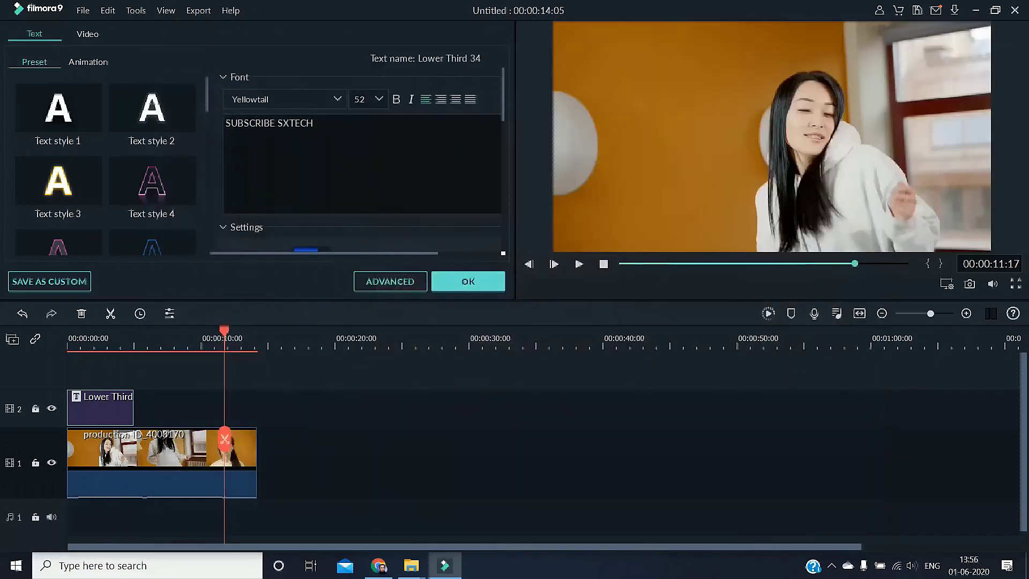
Accept the title's text settings and apply the Erase transition to both ends of the lower-third title
click(467, 281)
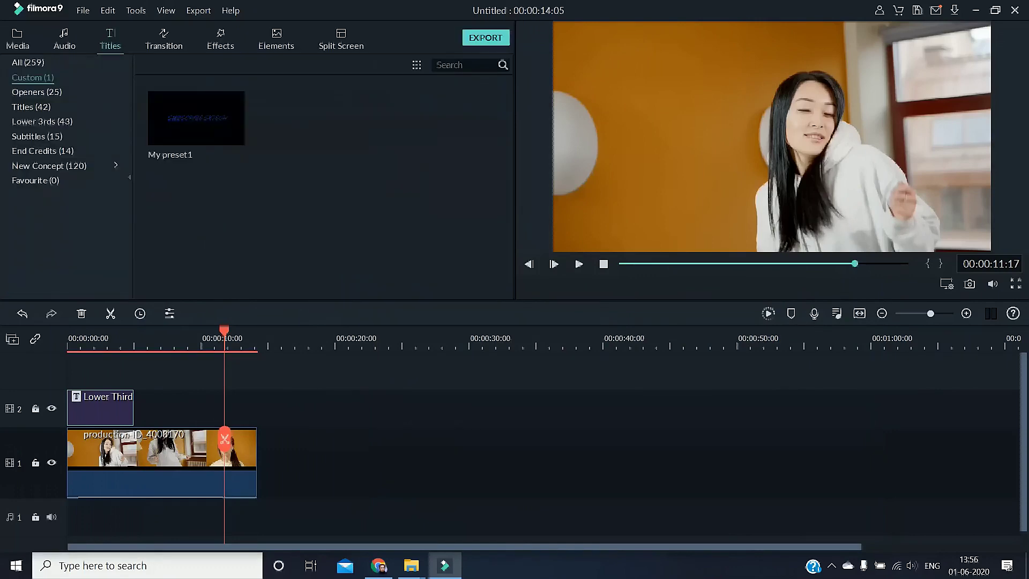
click(164, 39)
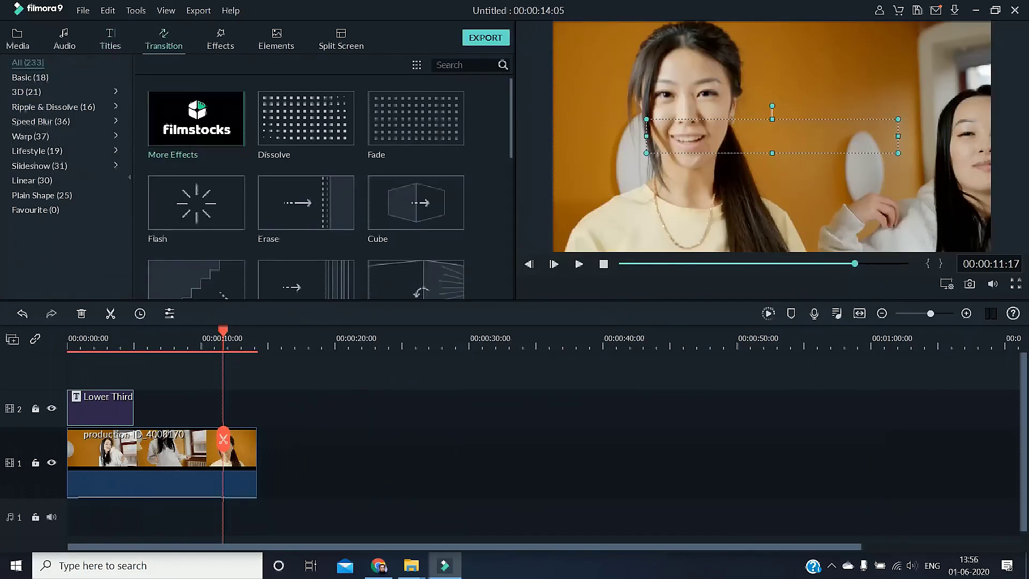
scroll(196, 179, down, 5)
scroll(196, 172, up, 5)
mouse_move(306, 202)
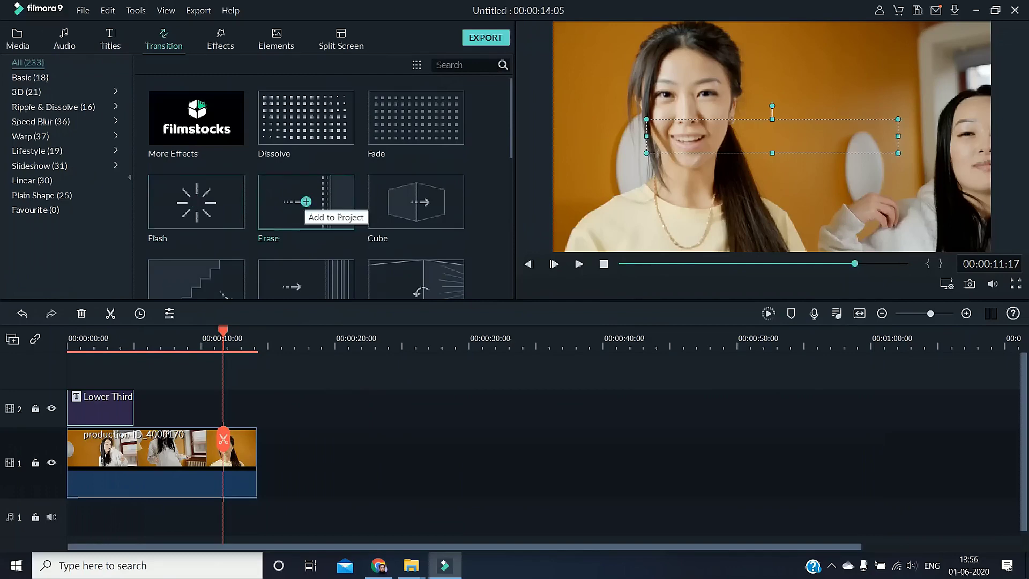
click(305, 201)
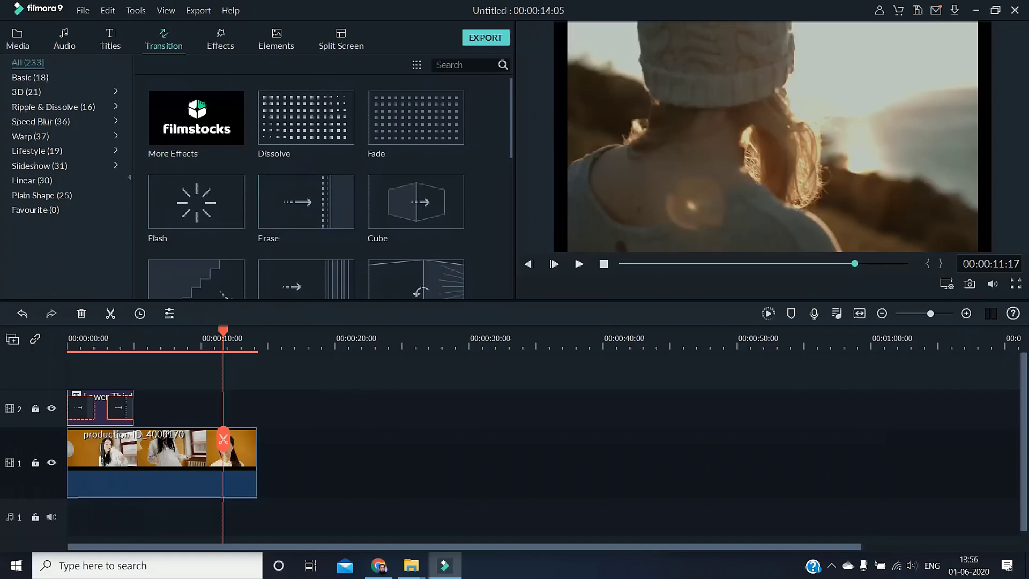
Play the project from the beginning to preview the title's Erase transitions
click(578, 263)
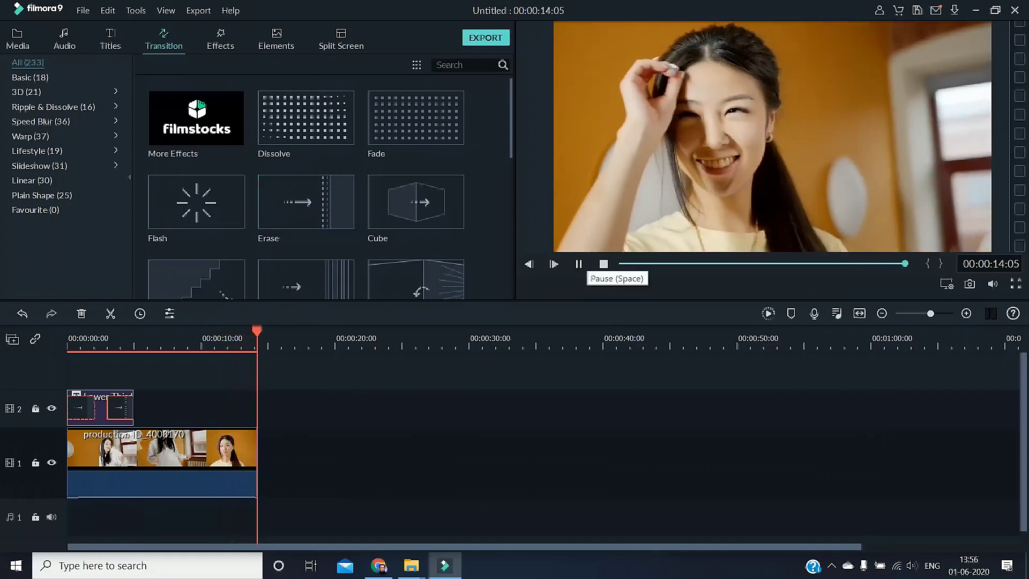
drag(257, 438, 206, 438)
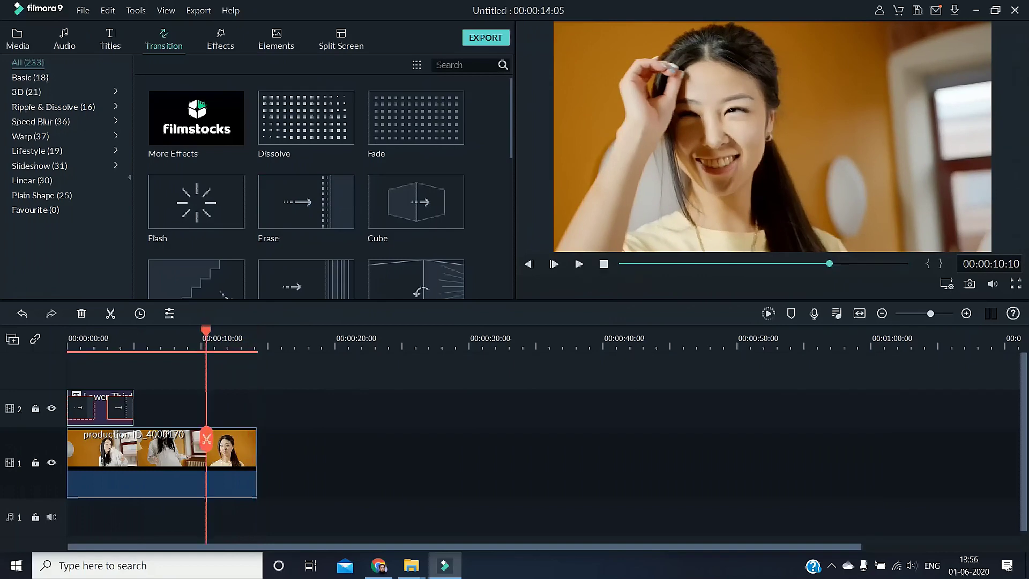
drag(206, 331, 67, 331)
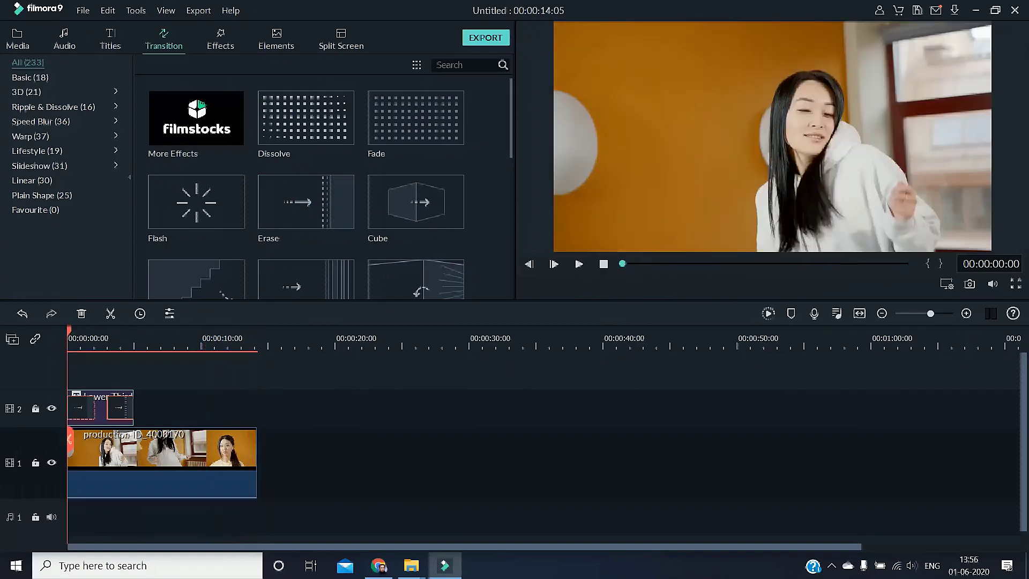
click(579, 264)
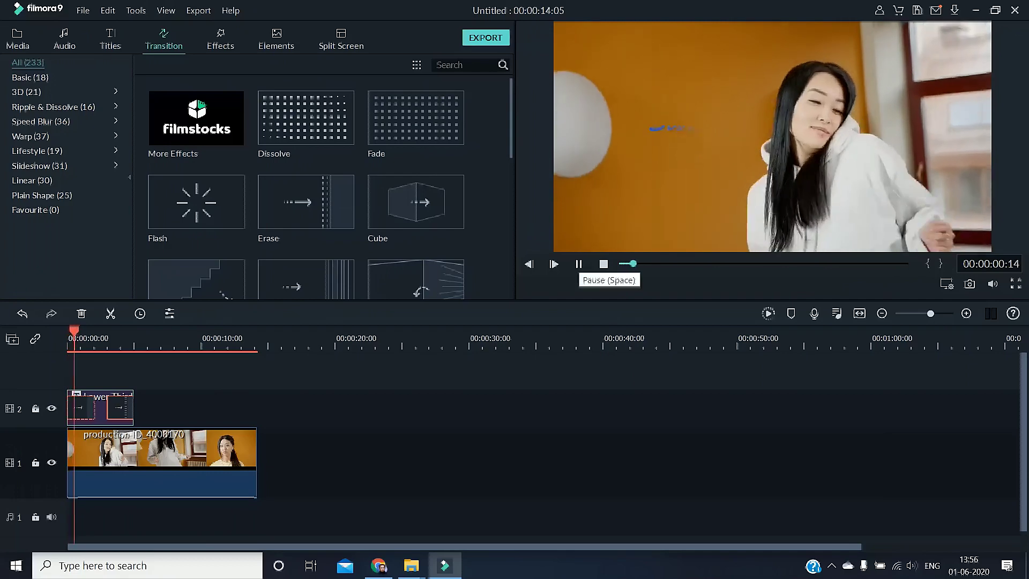
Replace the title's Erase transitions with Cube and preview the result from the start of the timeline
mouse_move(306, 201)
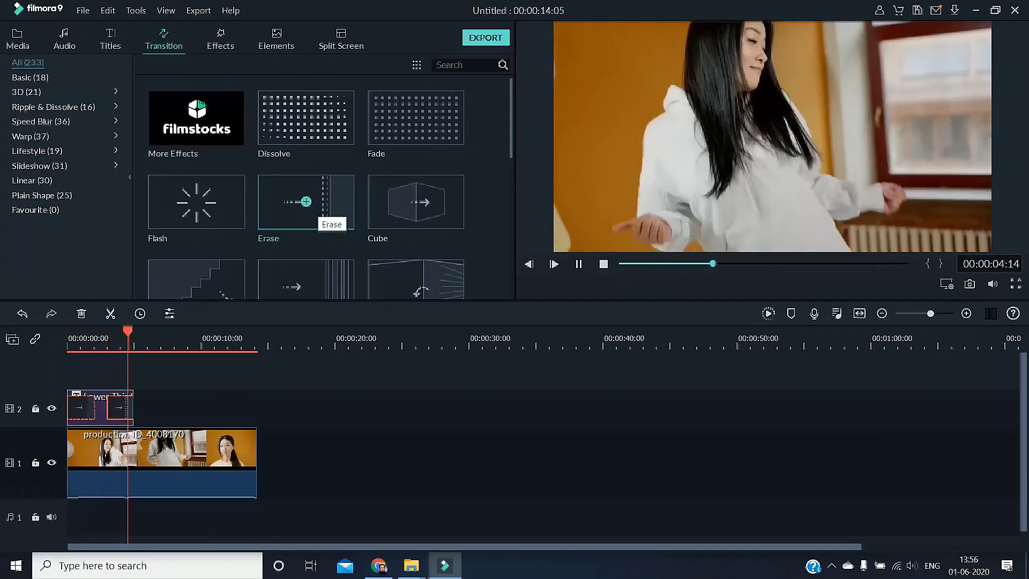
key(space)
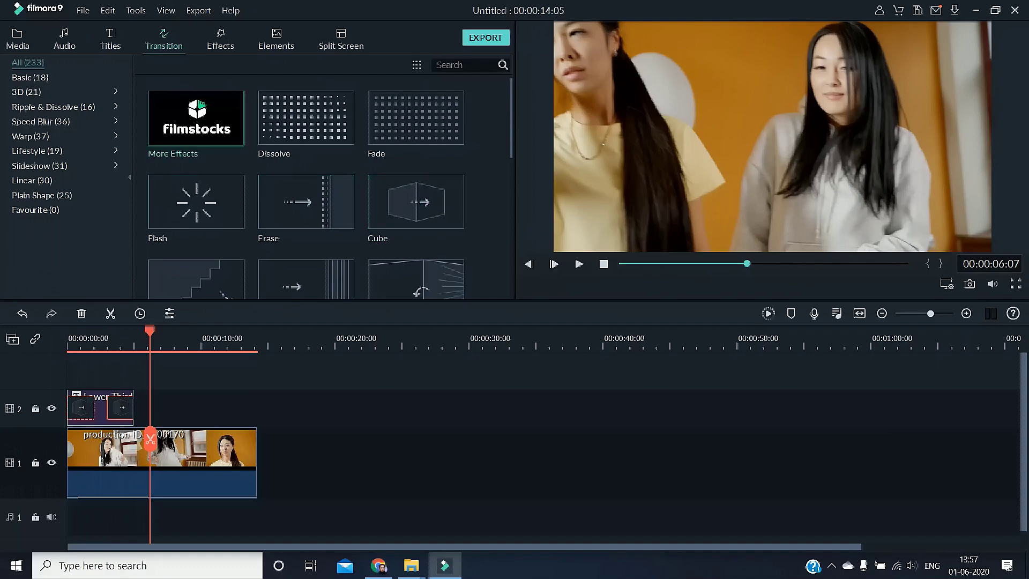
drag(150, 439, 69, 432)
key(space)
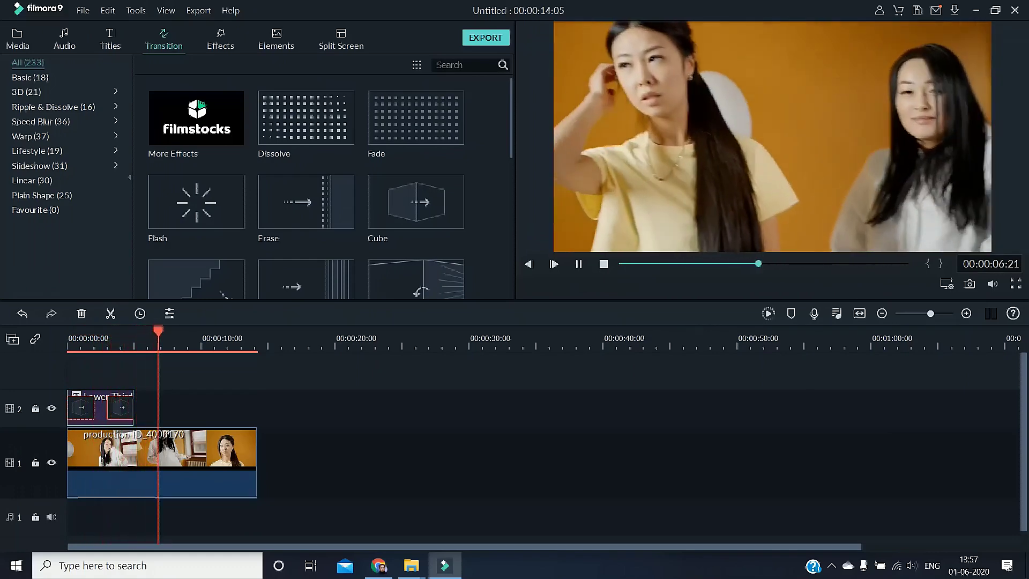
Look through further transitions in the library and replay the whole project from the start
scroll(306, 123, down, 10)
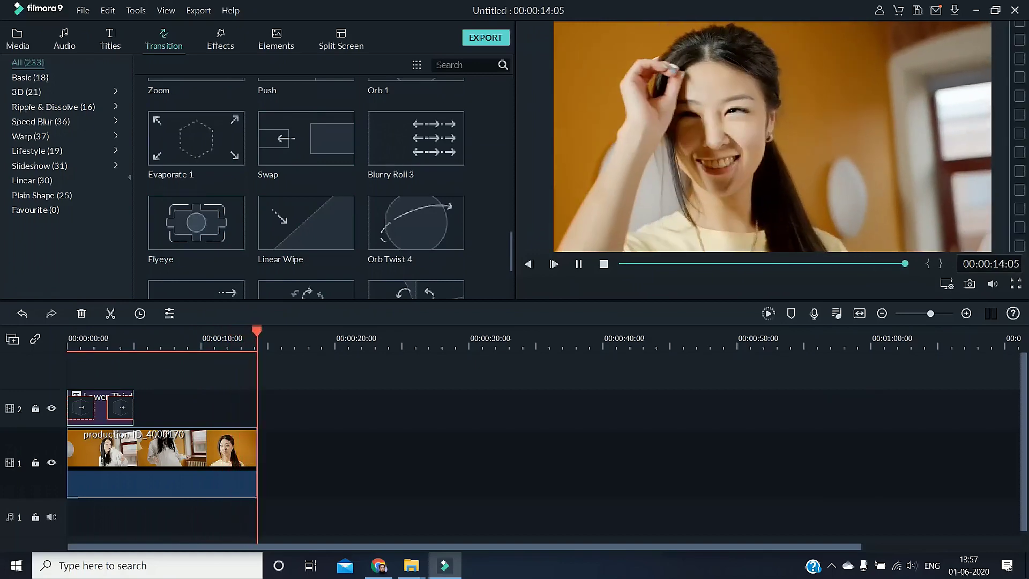
drag(257, 331, 67, 330)
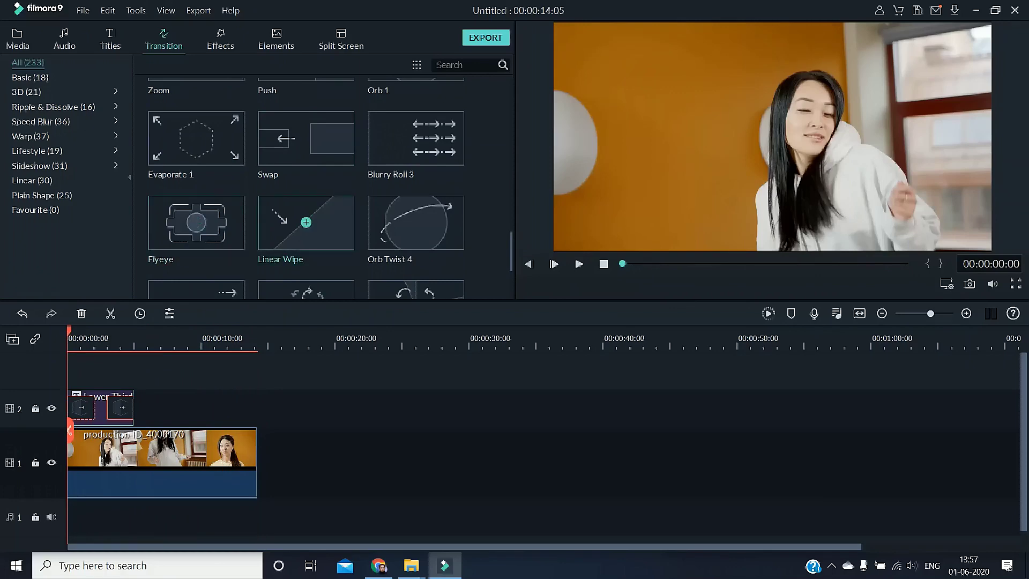
scroll(305, 222, down, 5)
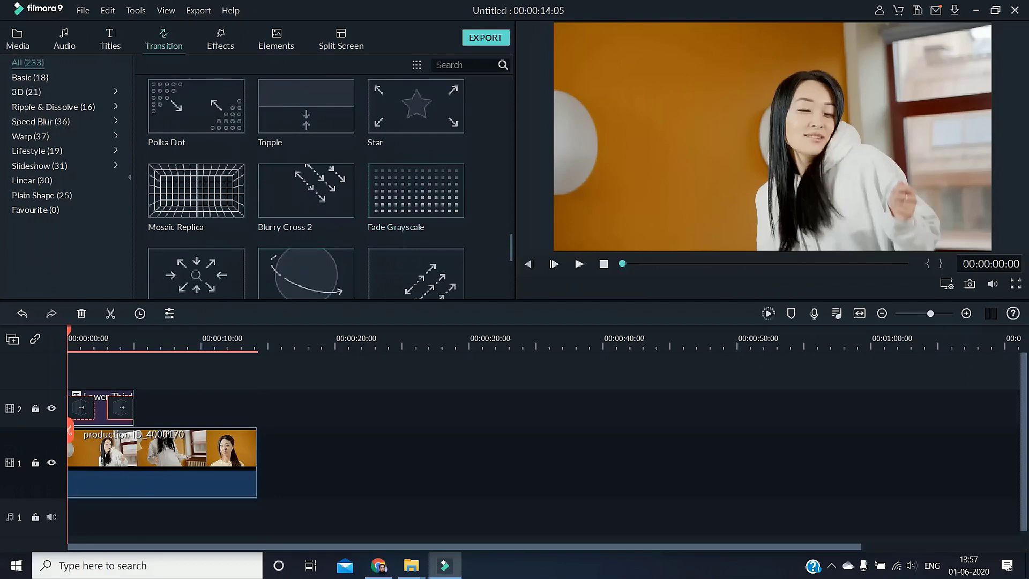
key(space)
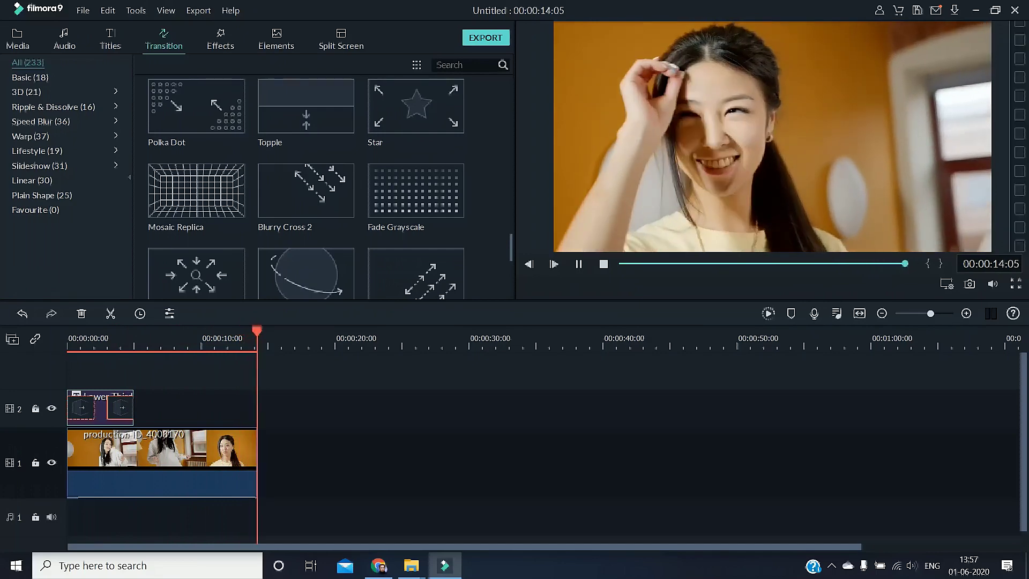
Browse the filters available in the effects library
click(221, 39)
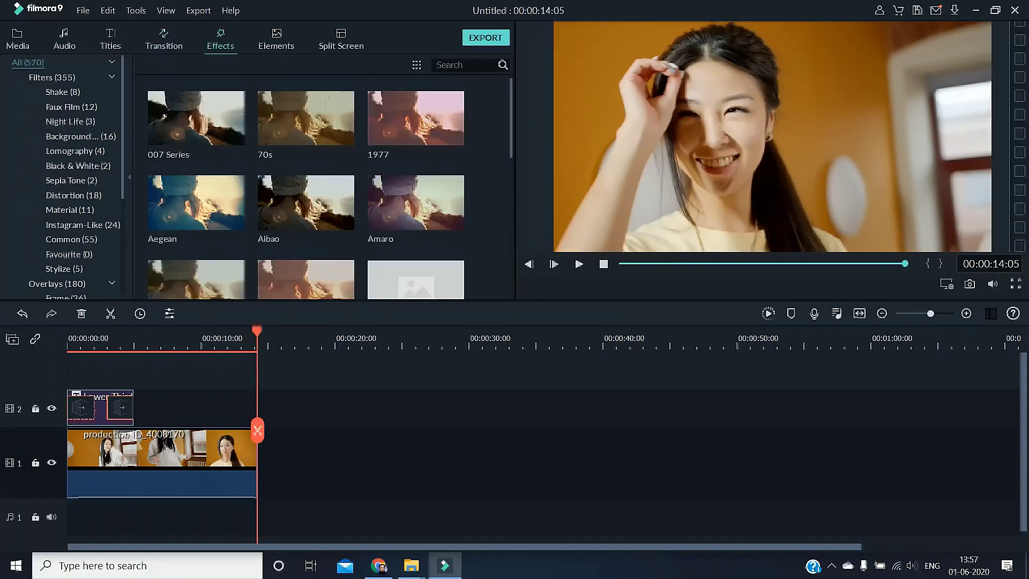
scroll(306, 222, down, 15)
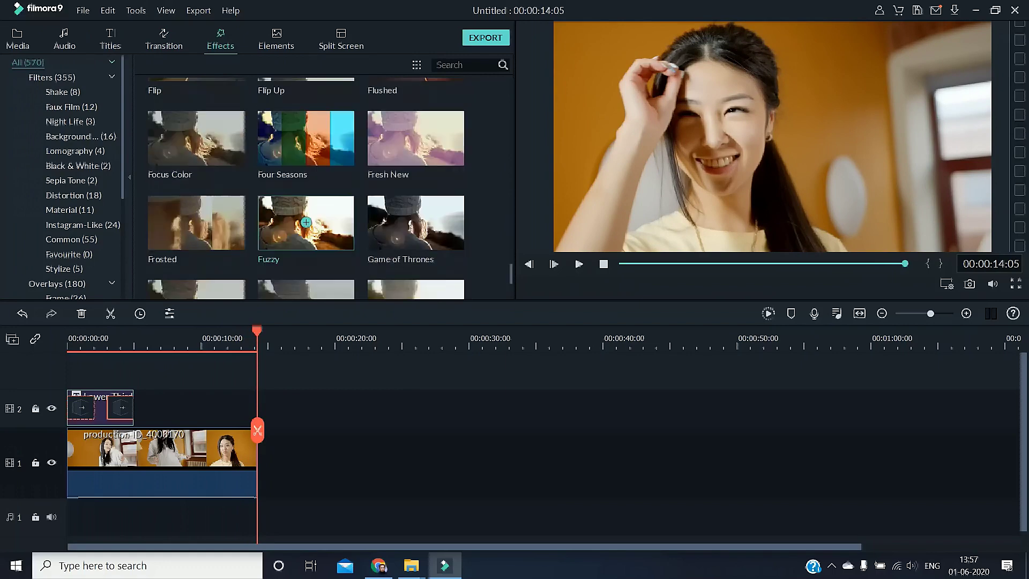
scroll(306, 222, up, 10)
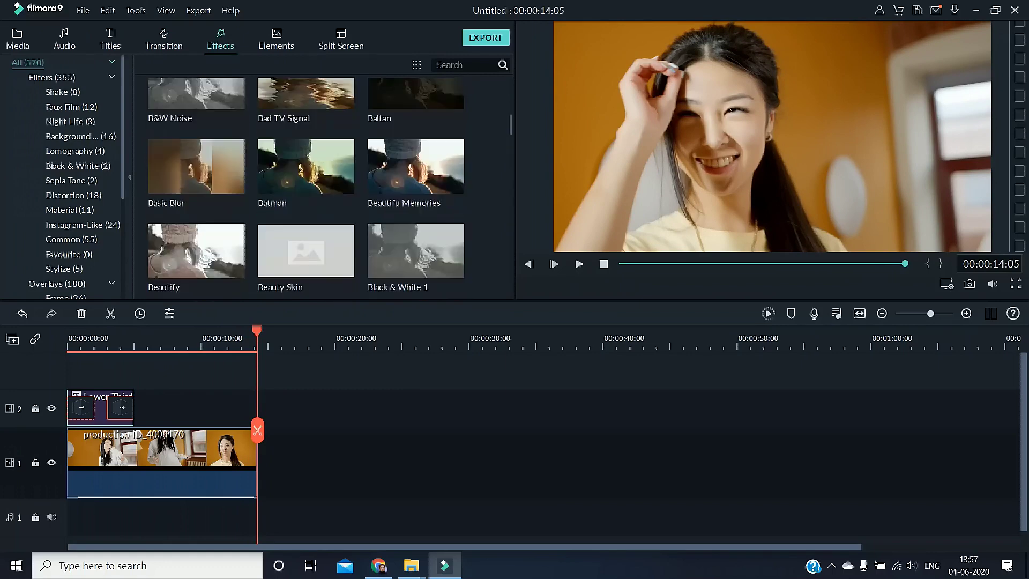
scroll(306, 222, up, 3)
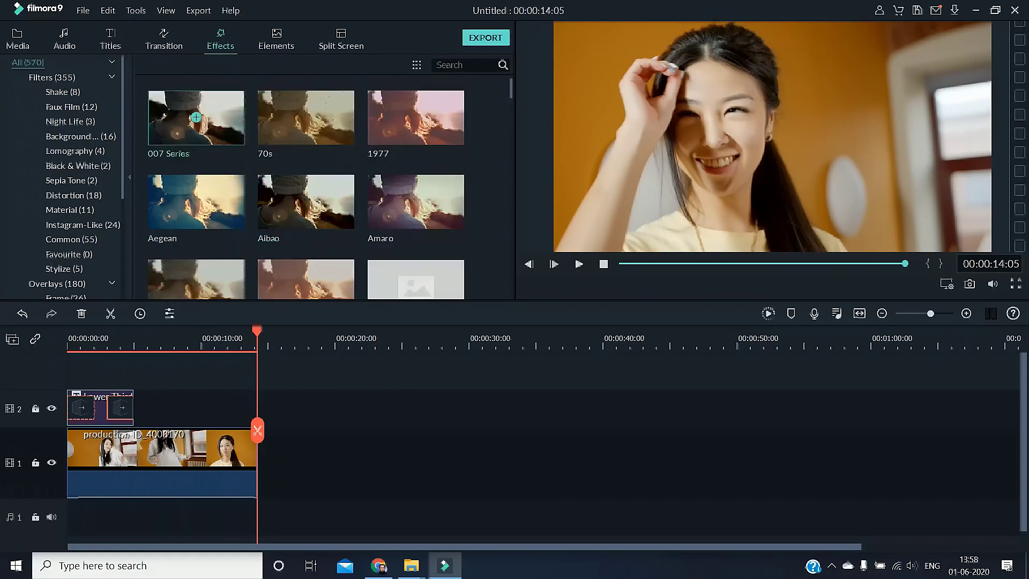
click(196, 117)
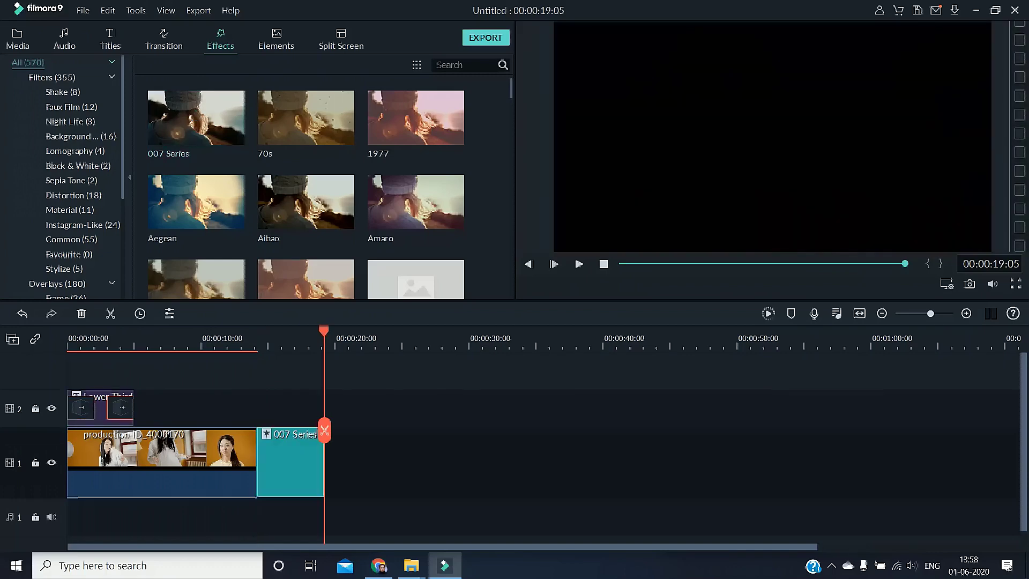
right_click(308, 440)
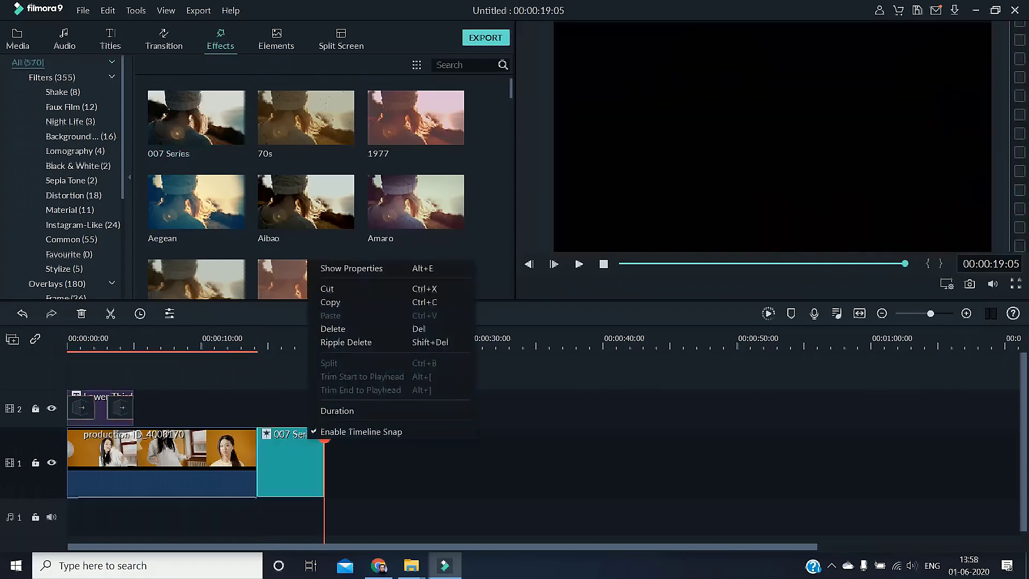
click(332, 329)
Add the 007 Series filter at the start of the timeline, on a track above the title
click(214, 453)
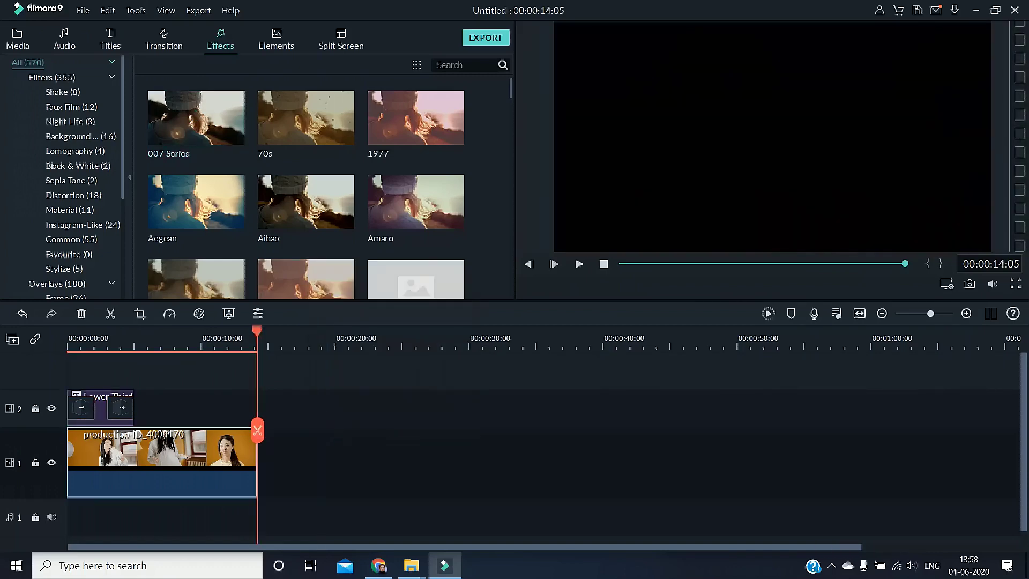
drag(258, 430, 90, 447)
click(69, 461)
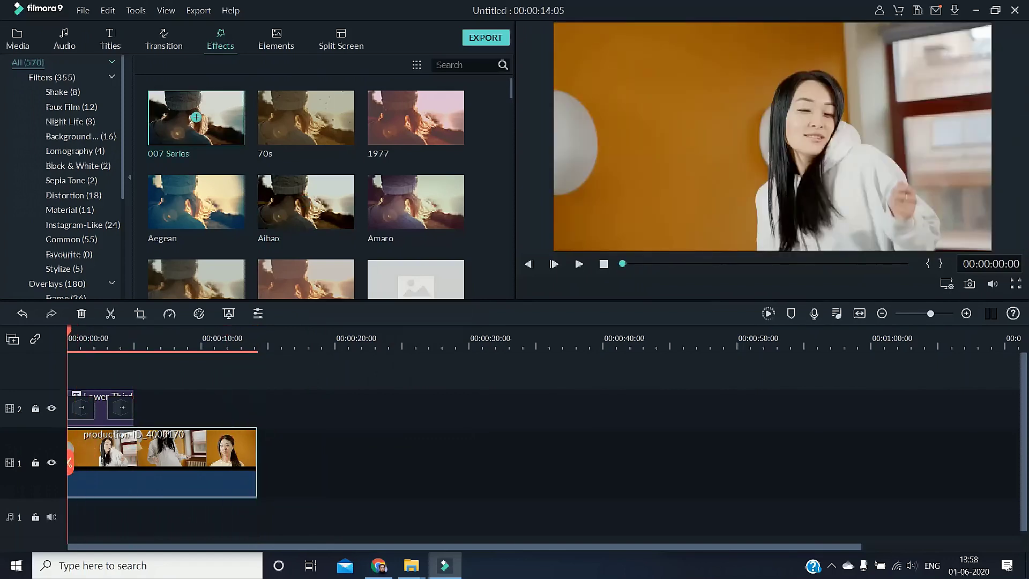
click(196, 117)
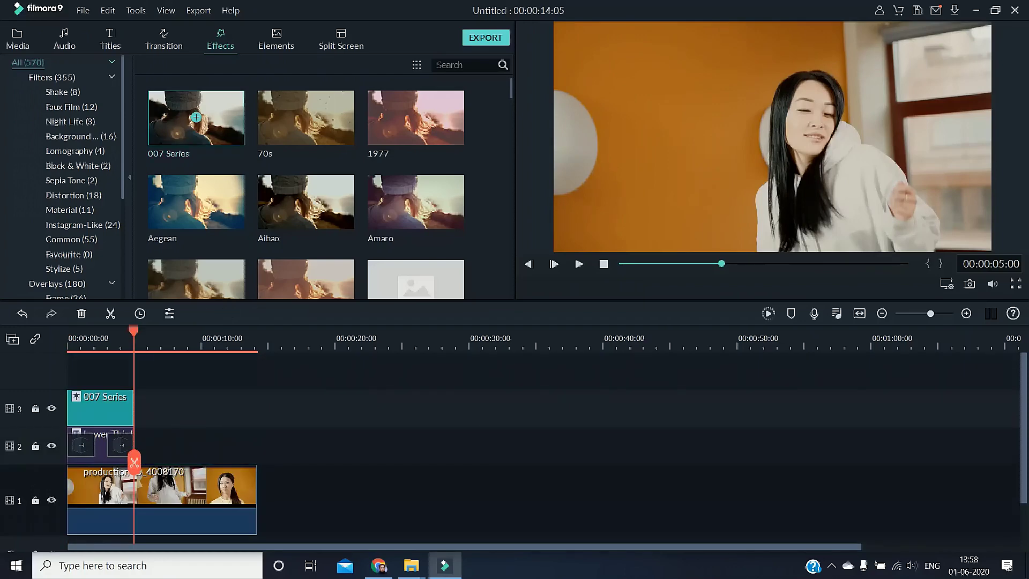
Play the project from the start to preview the 007 Series filter over the clip and title
key(space)
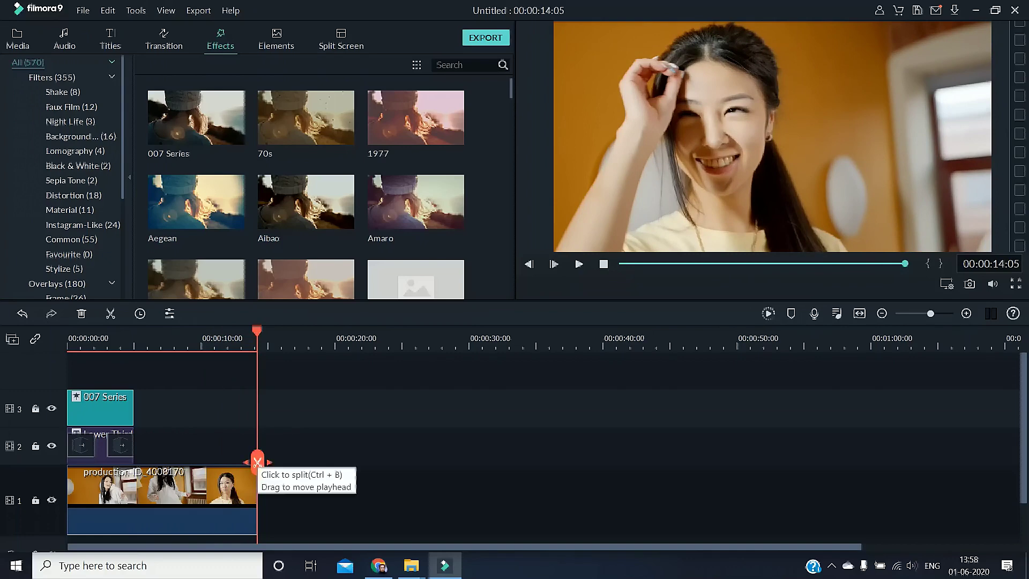
drag(258, 460, 69, 453)
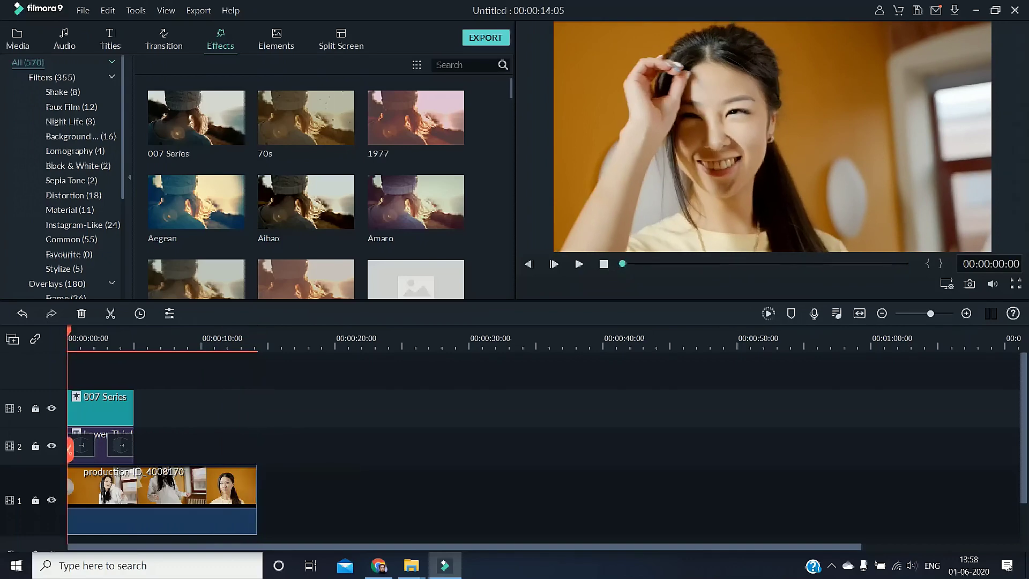
key(space)
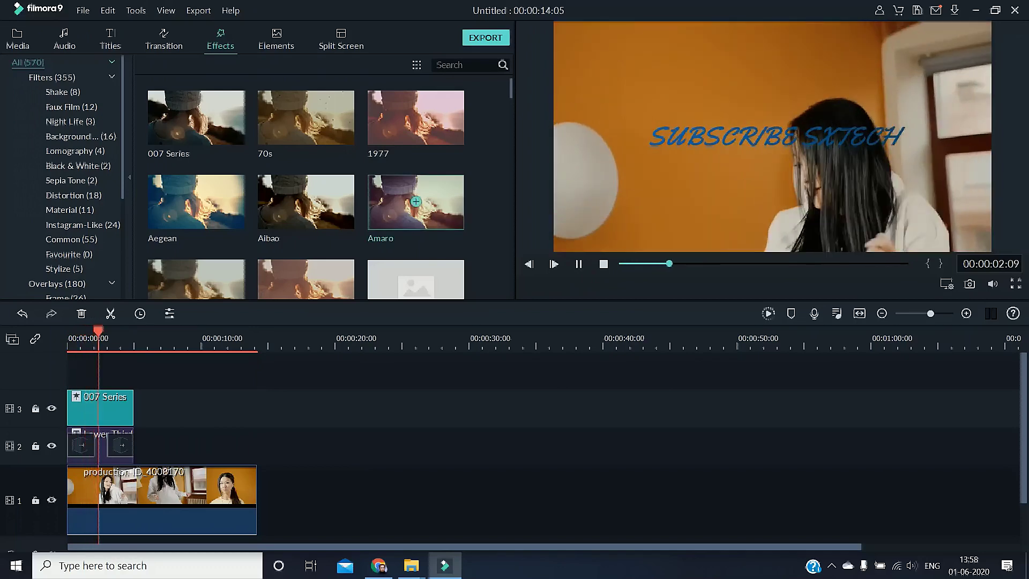
Preview the black-and-white filter below Beautify in the library and replay the project from near its beginning
scroll(306, 150, down, 3)
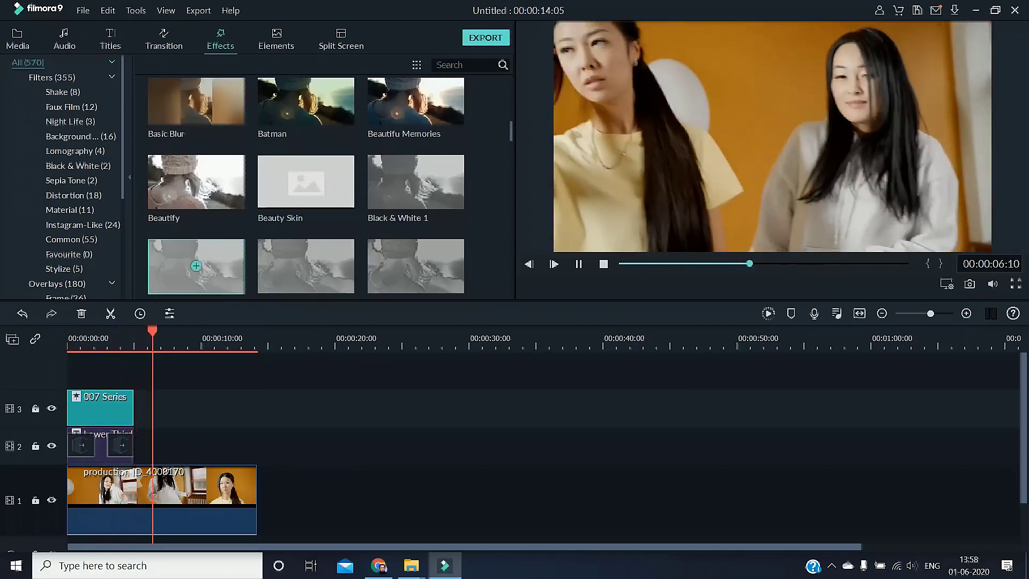
key(space)
click(197, 266)
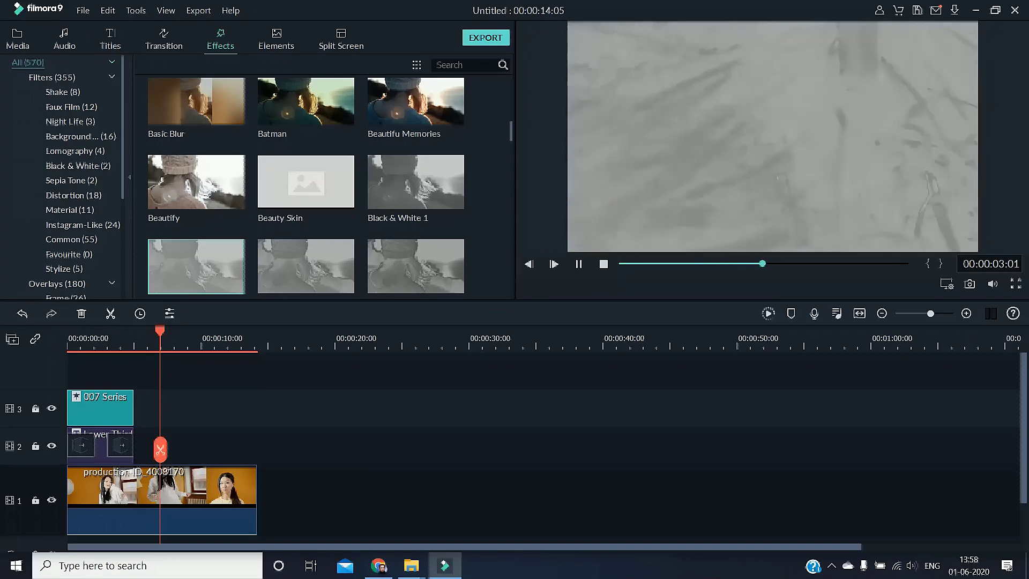
drag(160, 449, 72, 447)
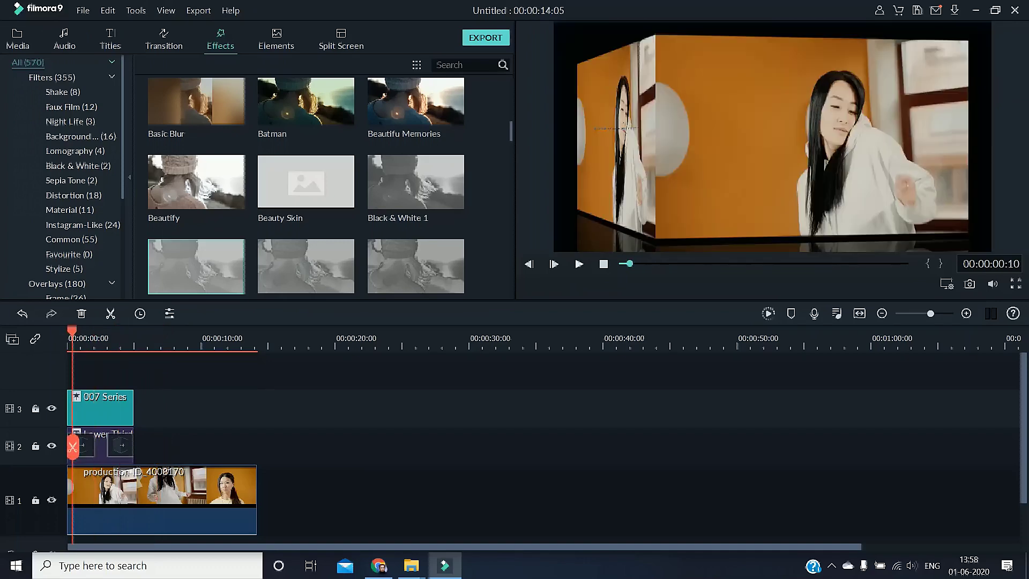
click(579, 264)
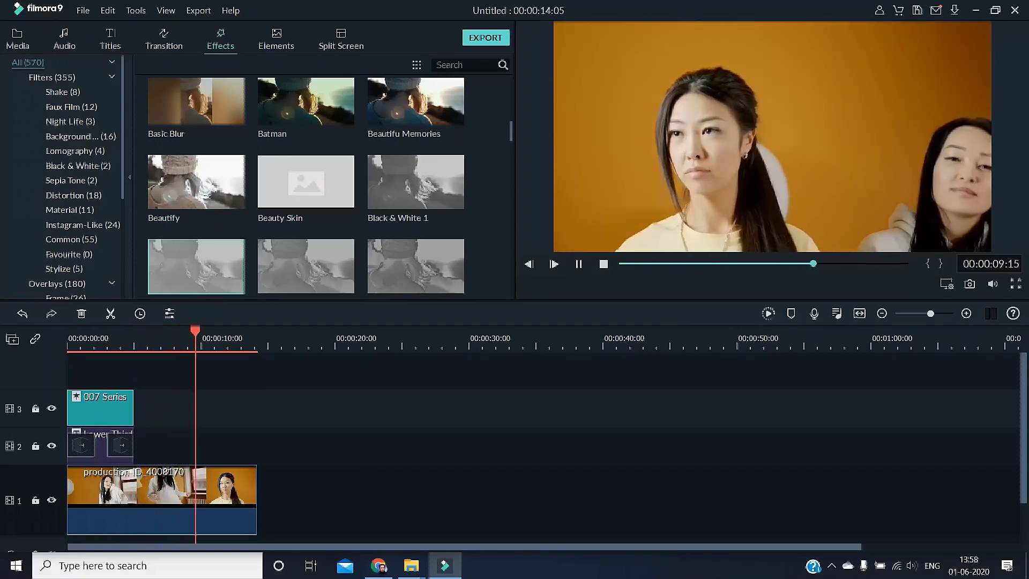
Browse the emoji, hand-drawn and tutorial elements, and show the available split-screen layouts
click(276, 40)
scroll(306, 123, down, 15)
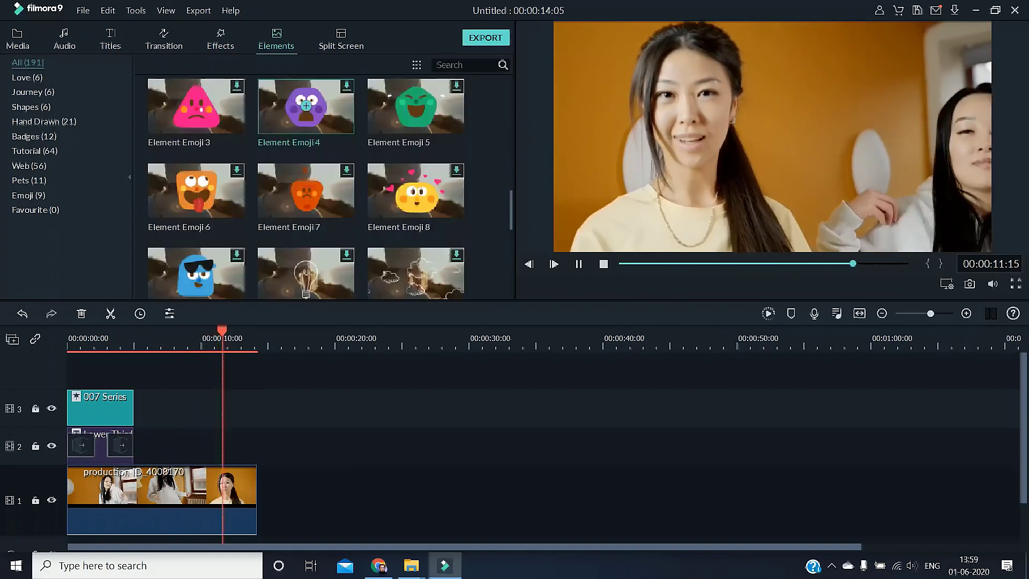
scroll(307, 138, down, 15)
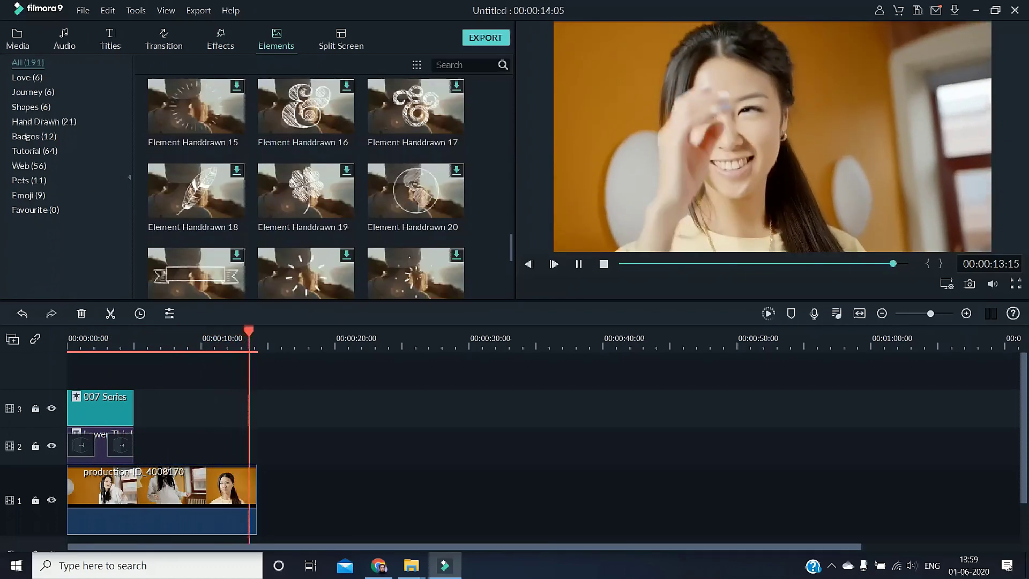
scroll(306, 188, down, 5)
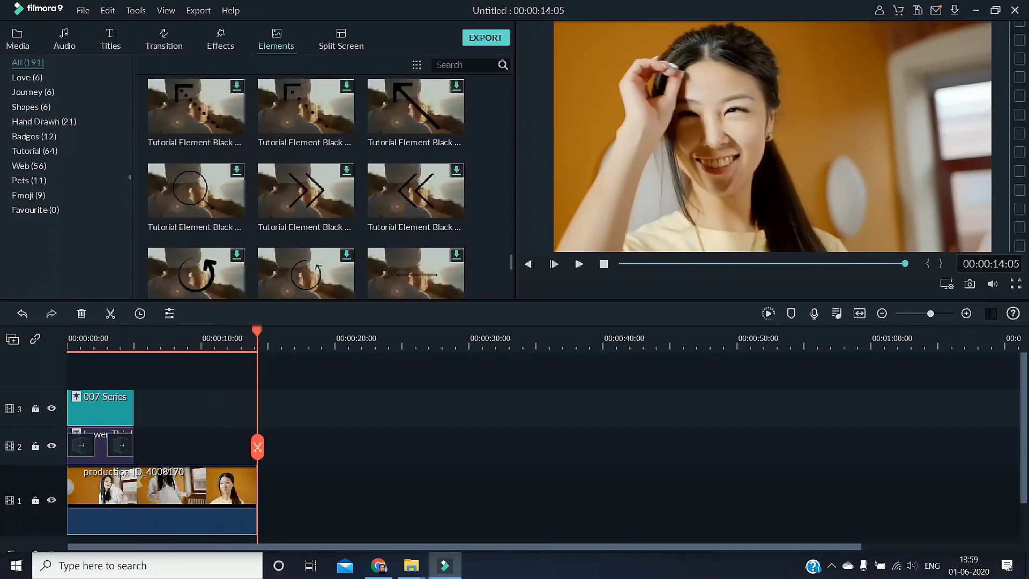
click(341, 39)
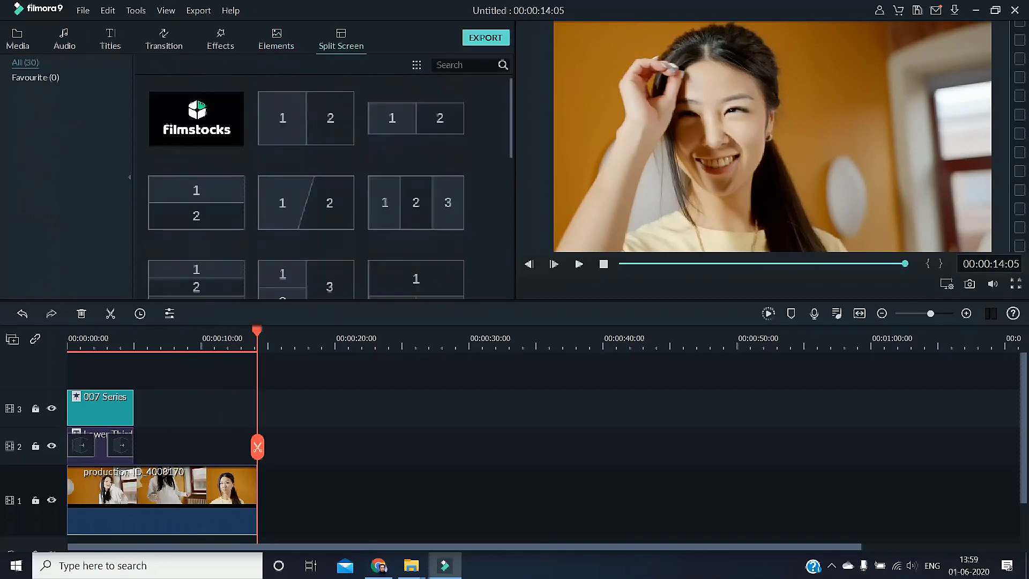
Browse the split-screen layouts and apply the one with three equal vertical columns to the timeline after the video clip
scroll(416, 243, down, 5)
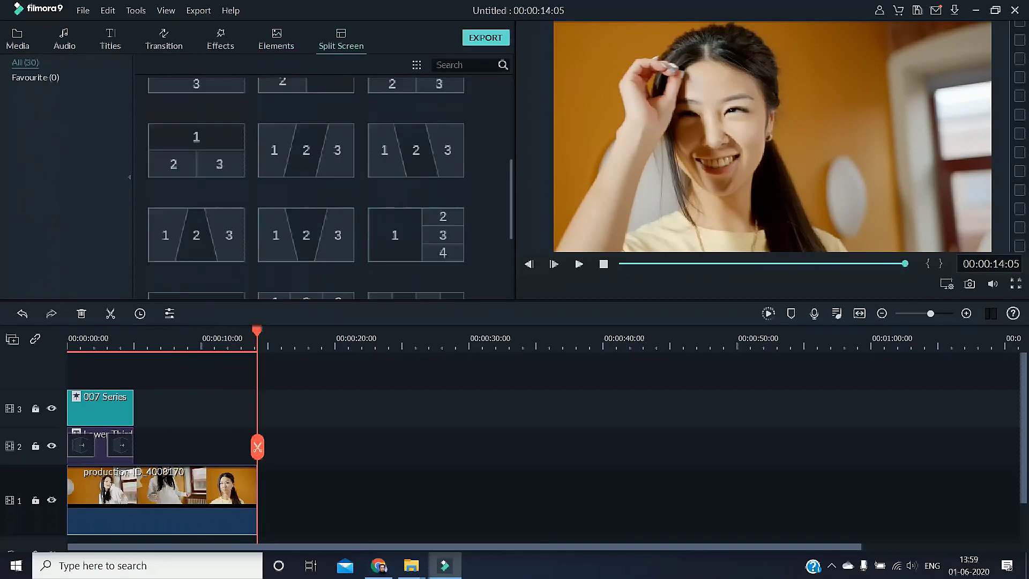
scroll(416, 222, up, 5)
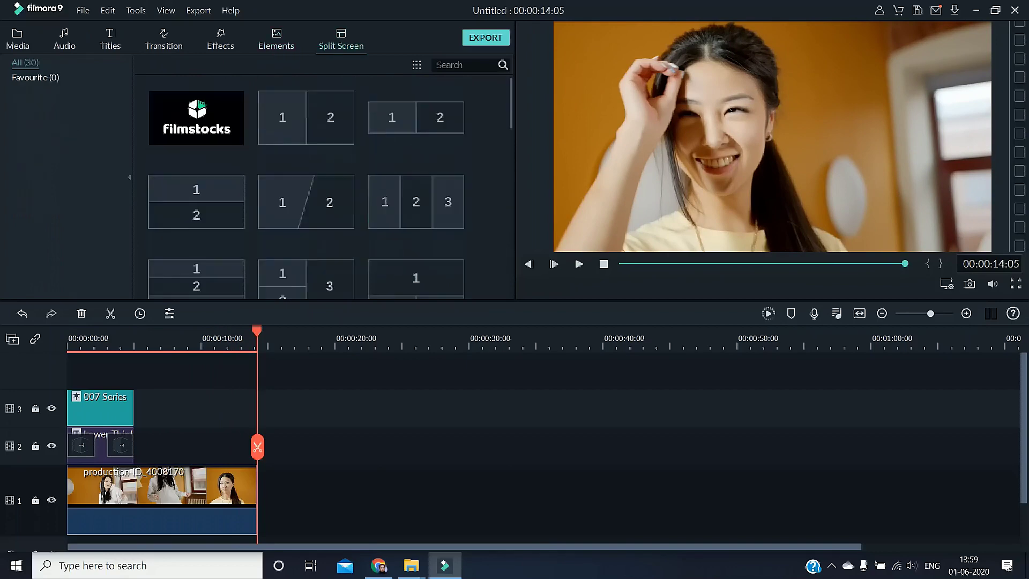
click(416, 215)
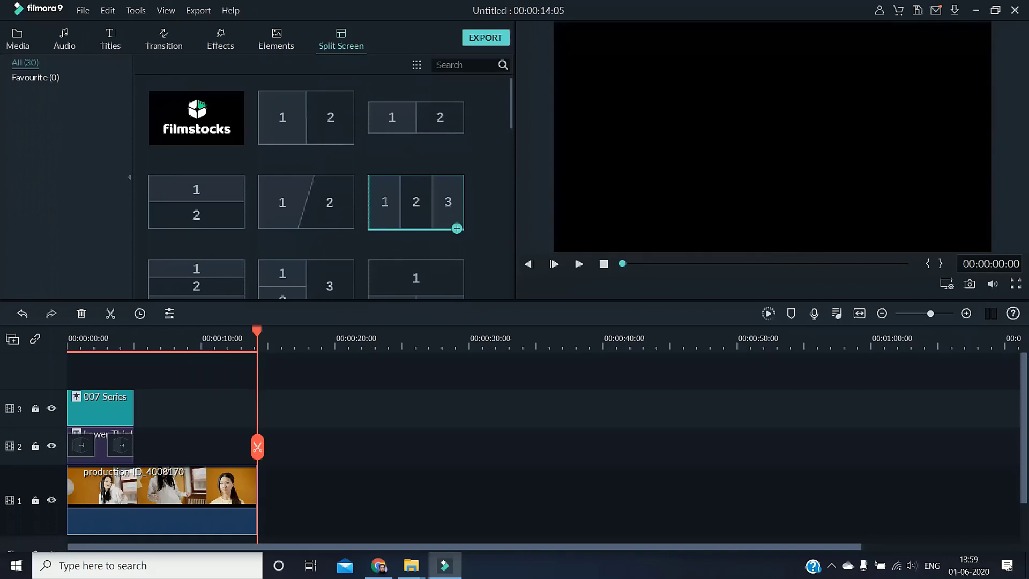
scroll(416, 209, down, 10)
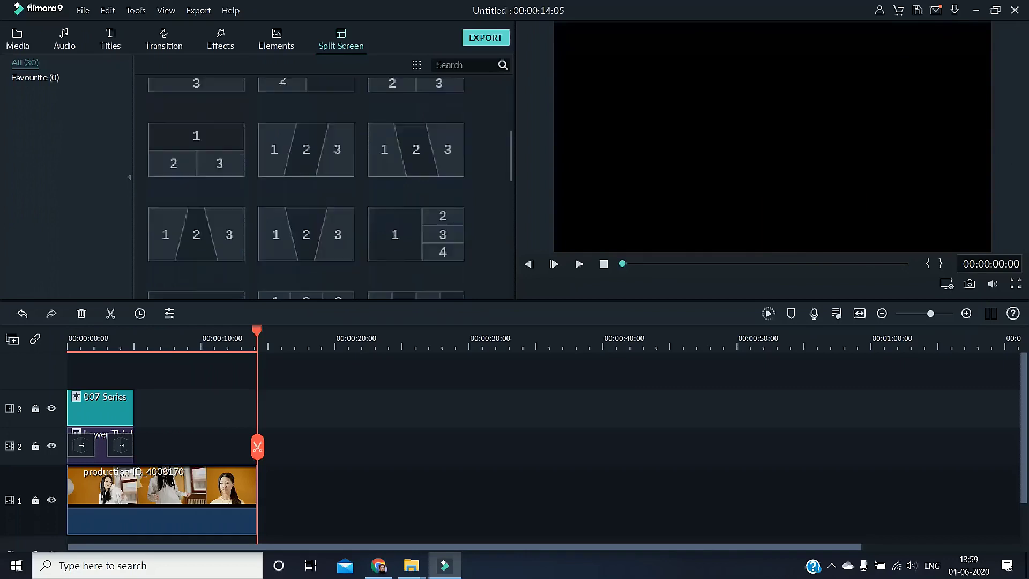
scroll(416, 209, up, 10)
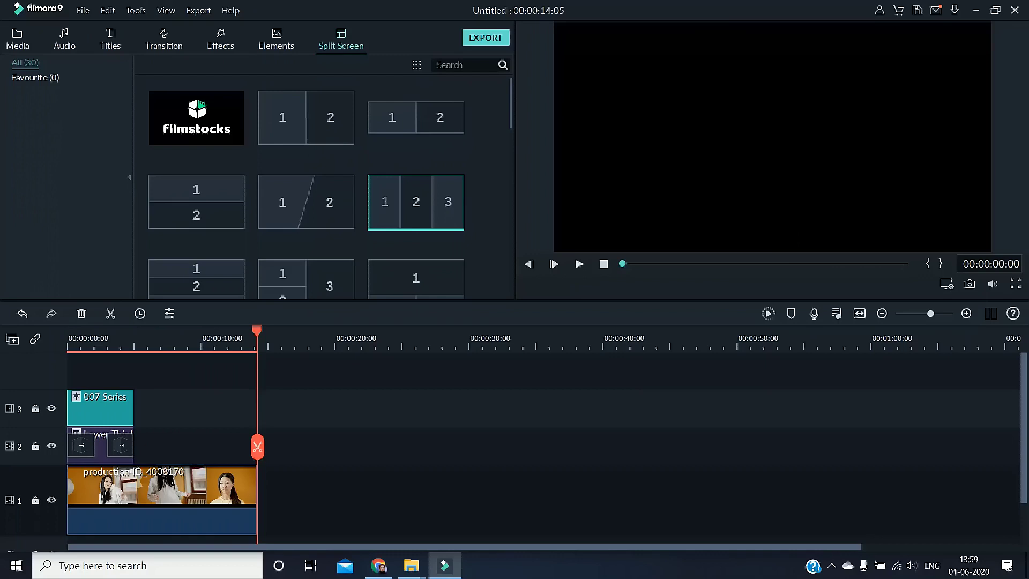
click(579, 264)
right_click(425, 200)
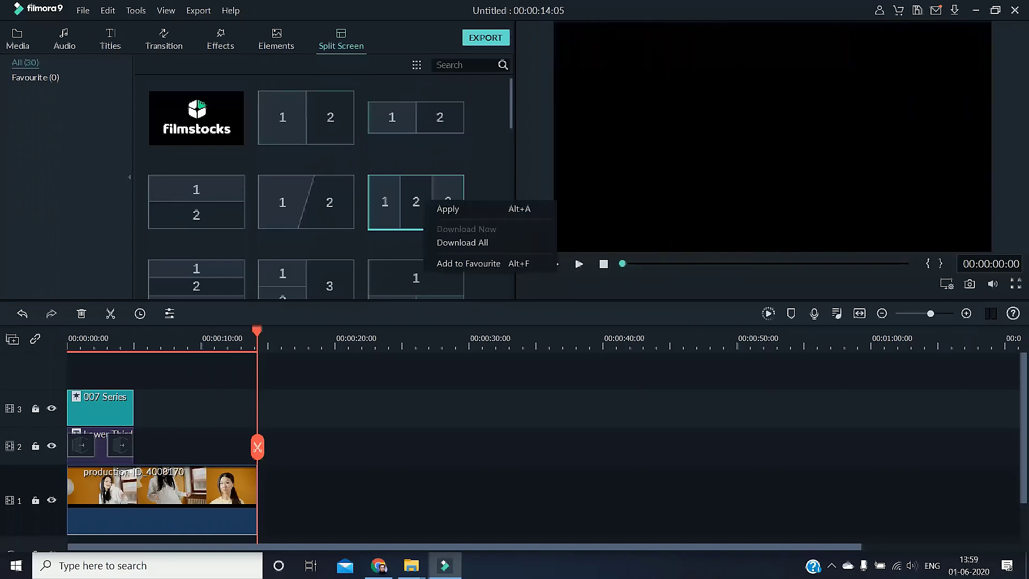
click(448, 209)
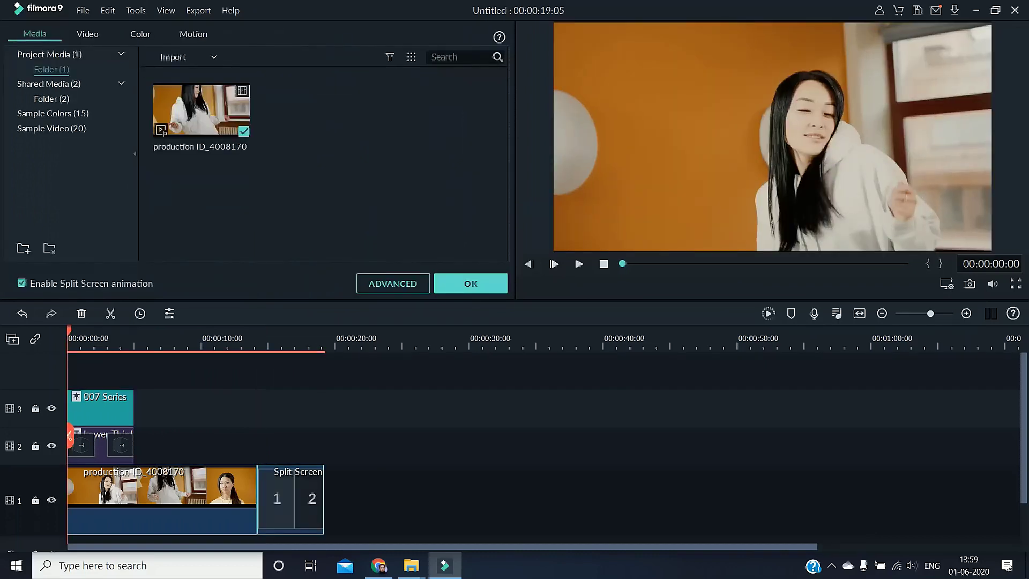
Move the split screen to the start of the timeline ahead of the clip, and set the playhead at 00:00:00:17 within it
right_click(283, 496)
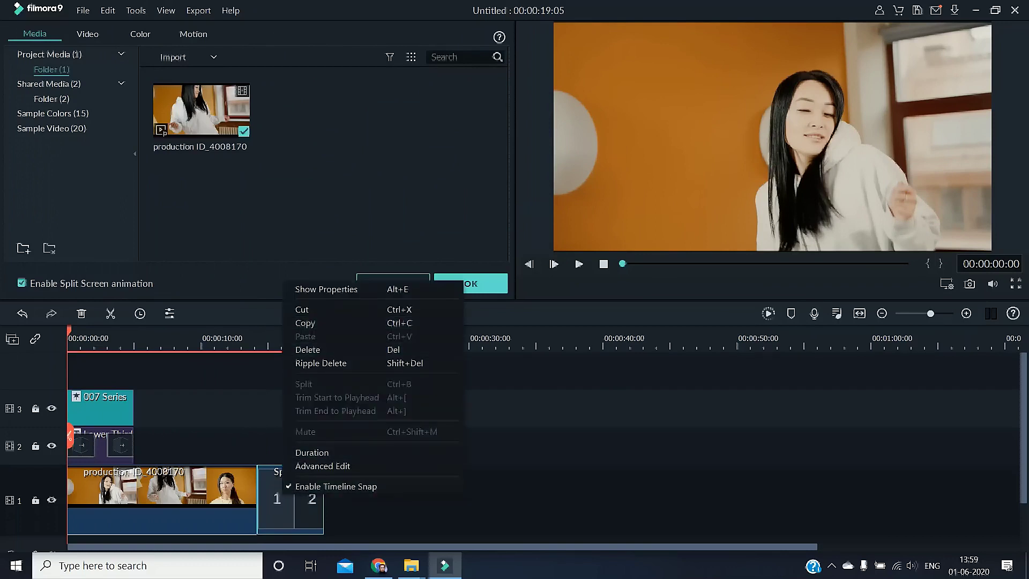
click(327, 230)
drag(284, 496, 93, 496)
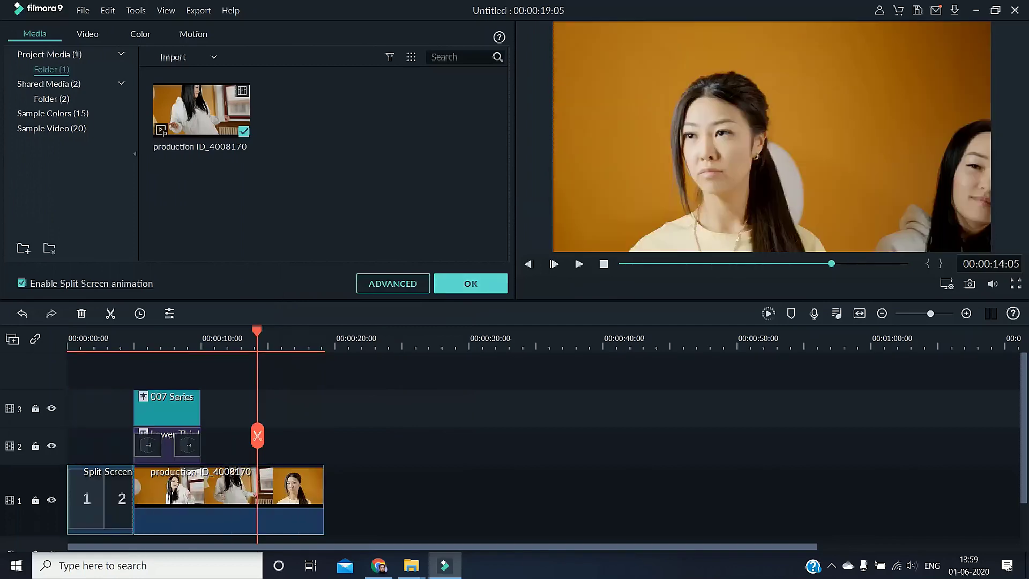
key(space)
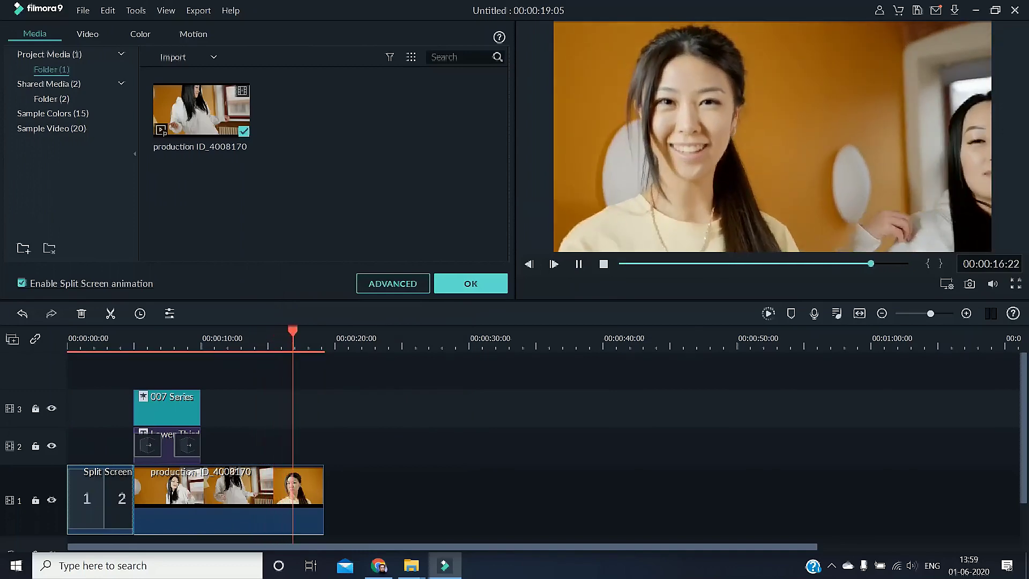
key(space)
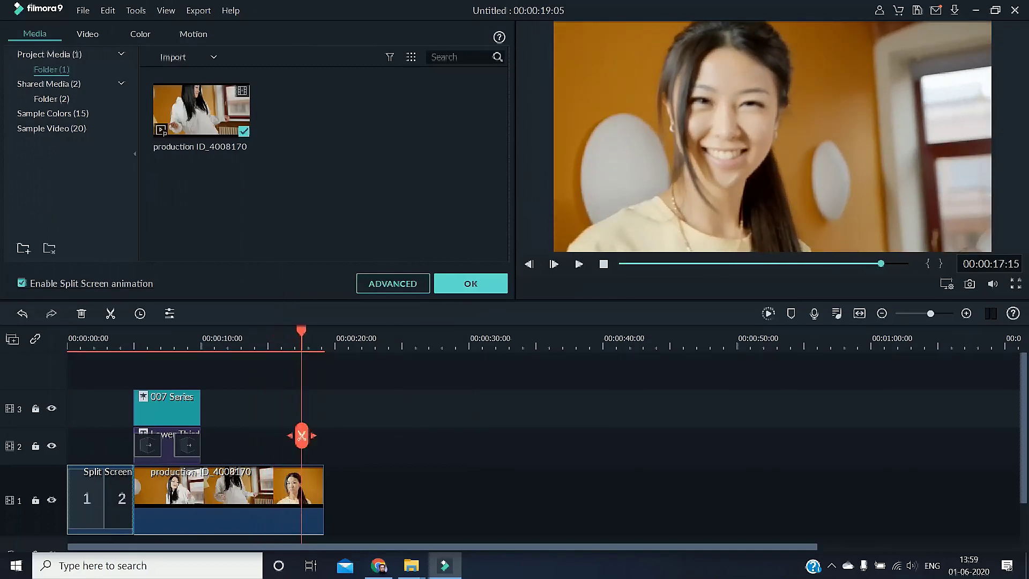
drag(301, 434, 75, 504)
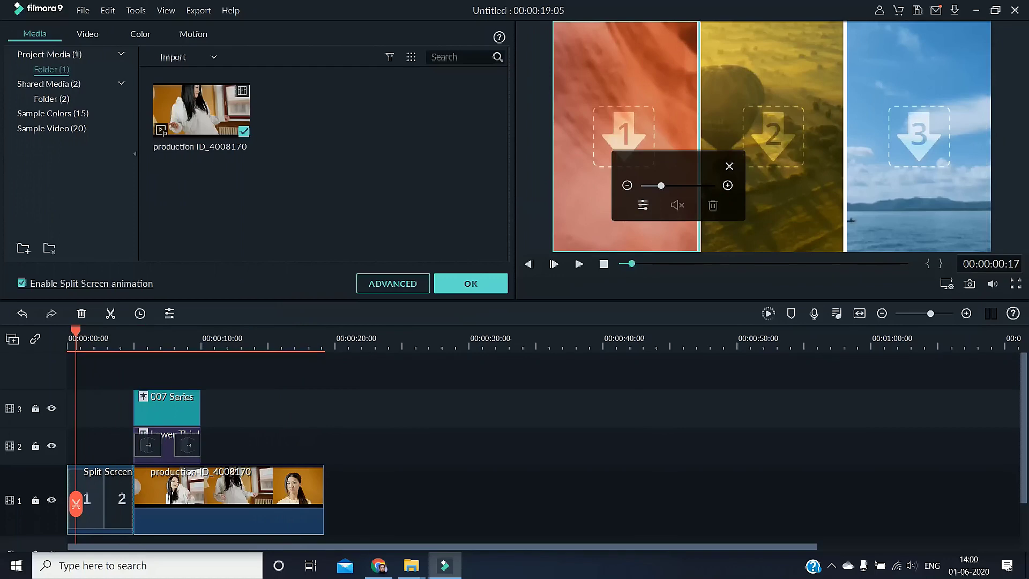
Adjust the zoom of the placeholder image in split-screen pane 1 so that it fills the whole pane
mouse_move(661, 186)
mouse_down()
mouse_move(704, 185)
mouse_move(646, 186)
mouse_move(660, 185)
mouse_up()
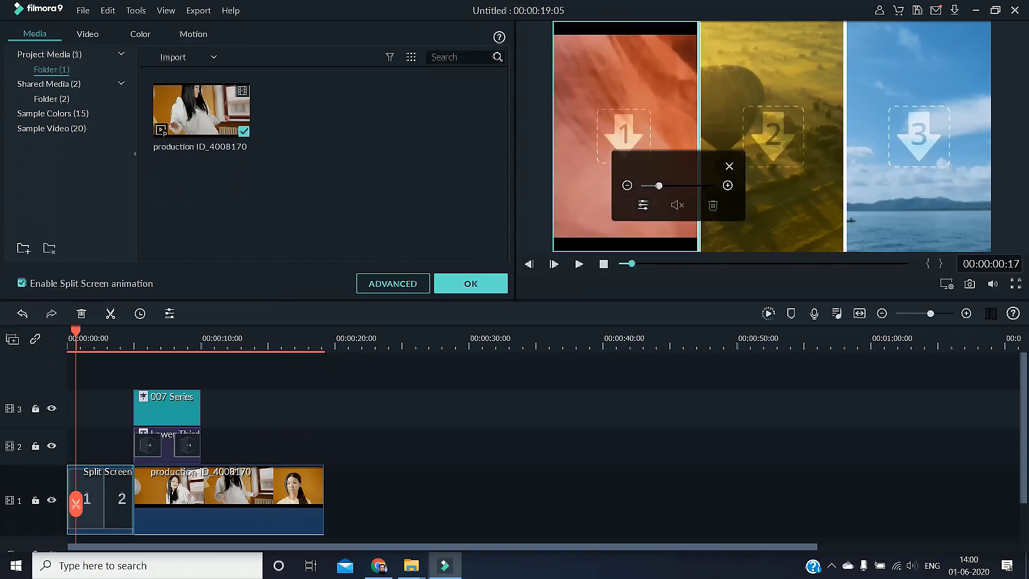
right_click(625, 124)
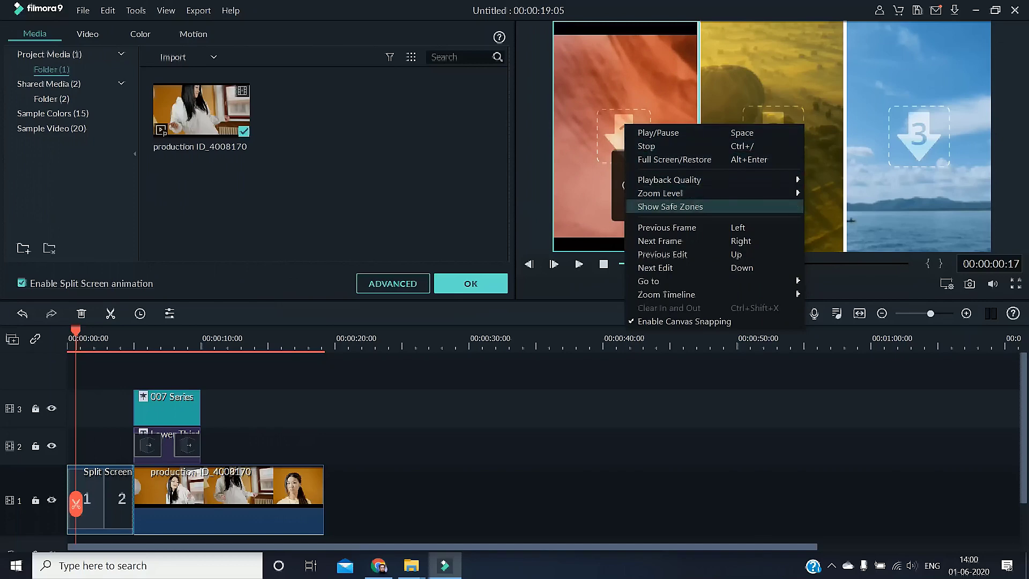
mouse_move(664, 281)
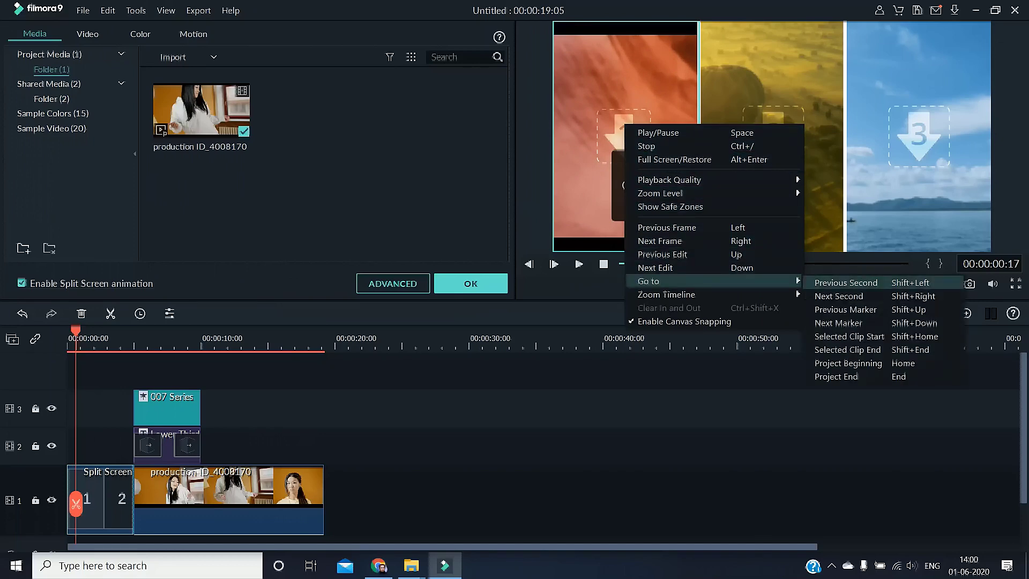
click(659, 132)
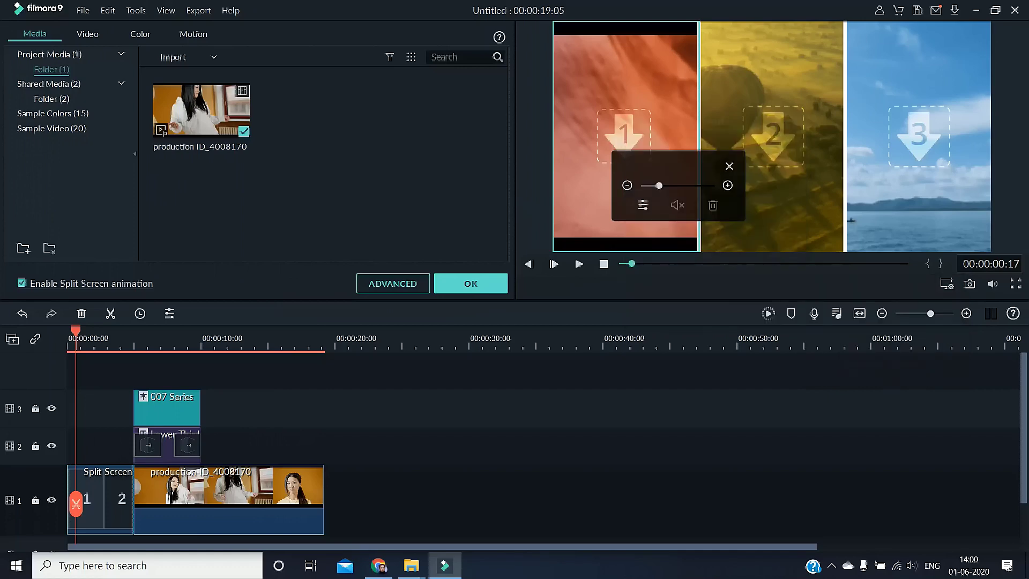
drag(660, 185, 663, 186)
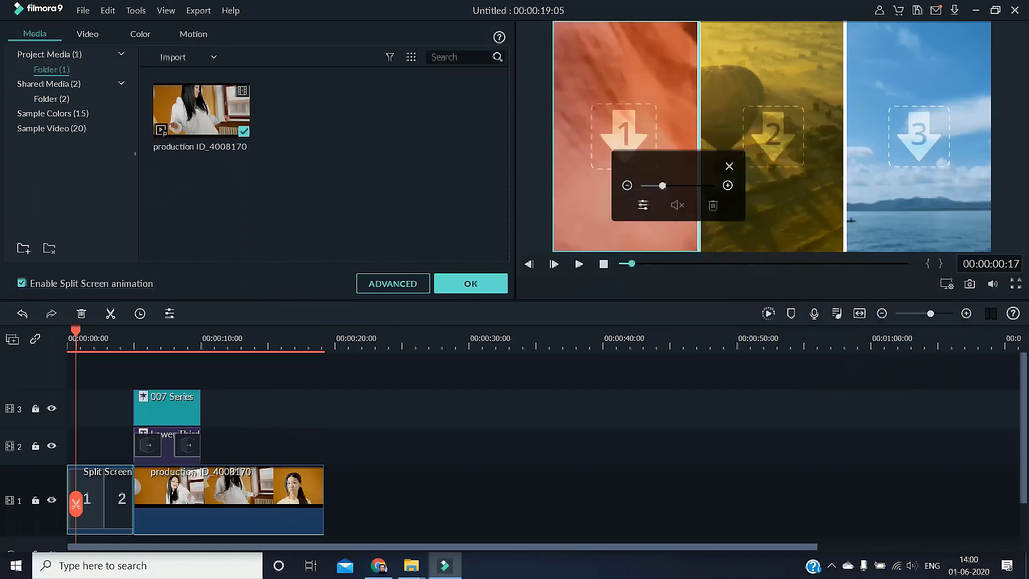
click(729, 166)
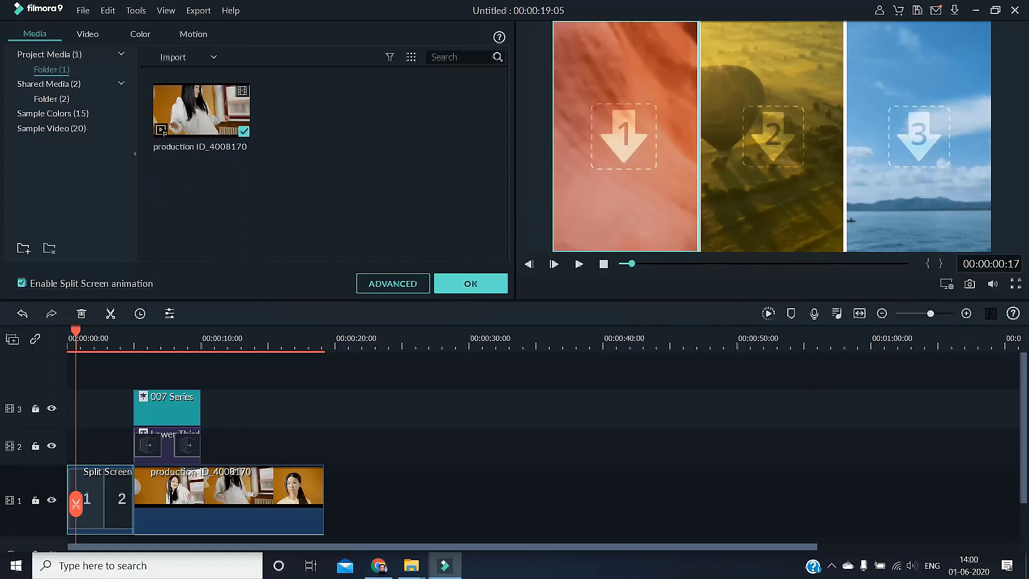
Place the production ID_4008170 clip in the third pane using the advanced split-screen editor
click(393, 284)
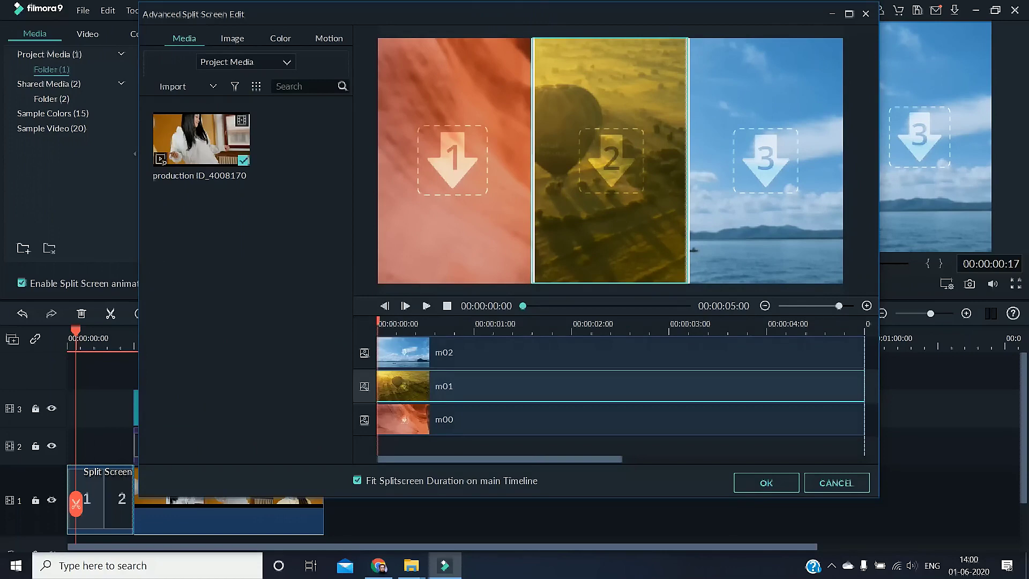
click(455, 161)
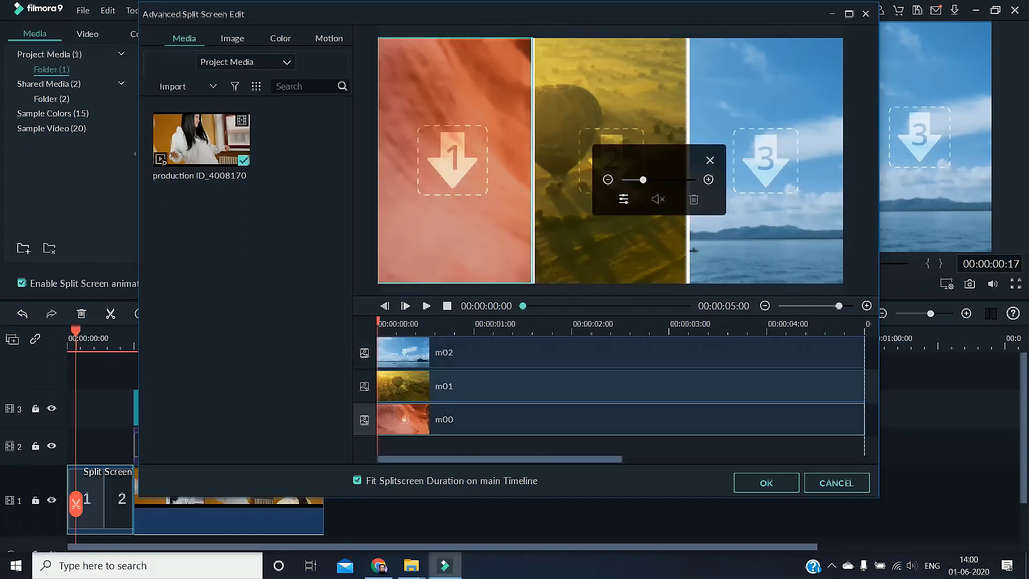
click(509, 353)
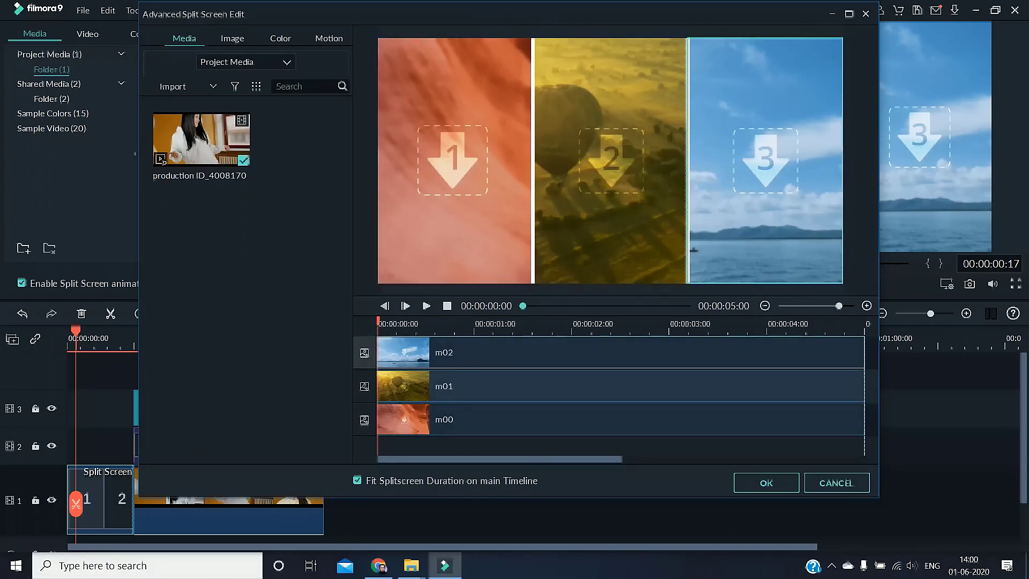
click(201, 139)
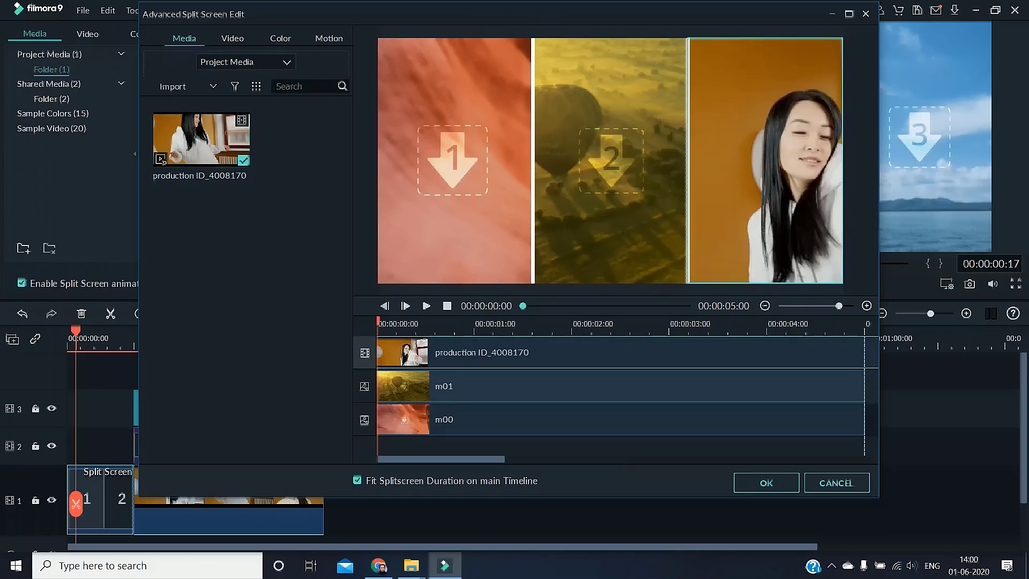
Shift the clip slightly to the left within the third pane and accept the split-screen edits
drag(766, 160, 760, 161)
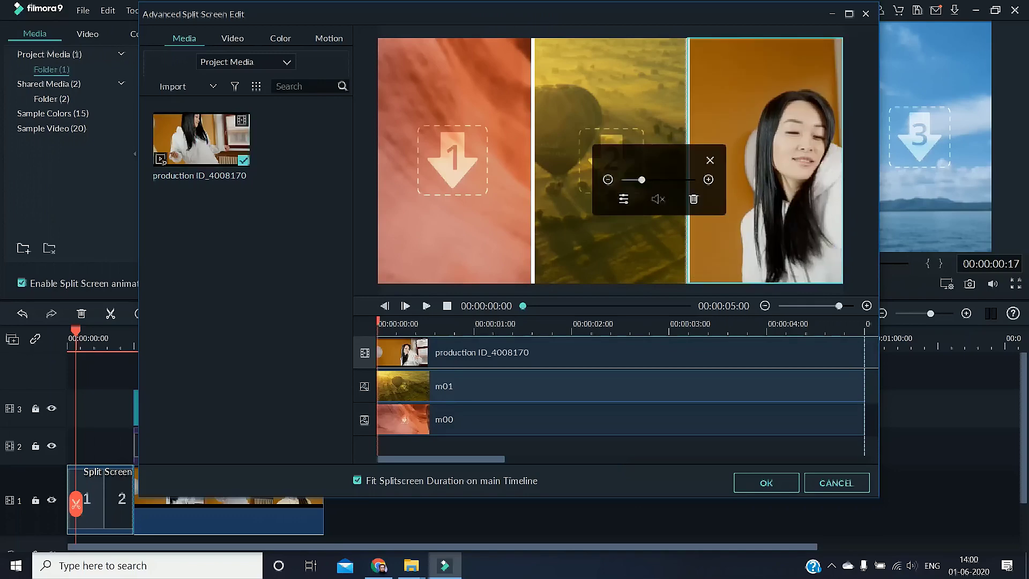
click(455, 161)
click(575, 187)
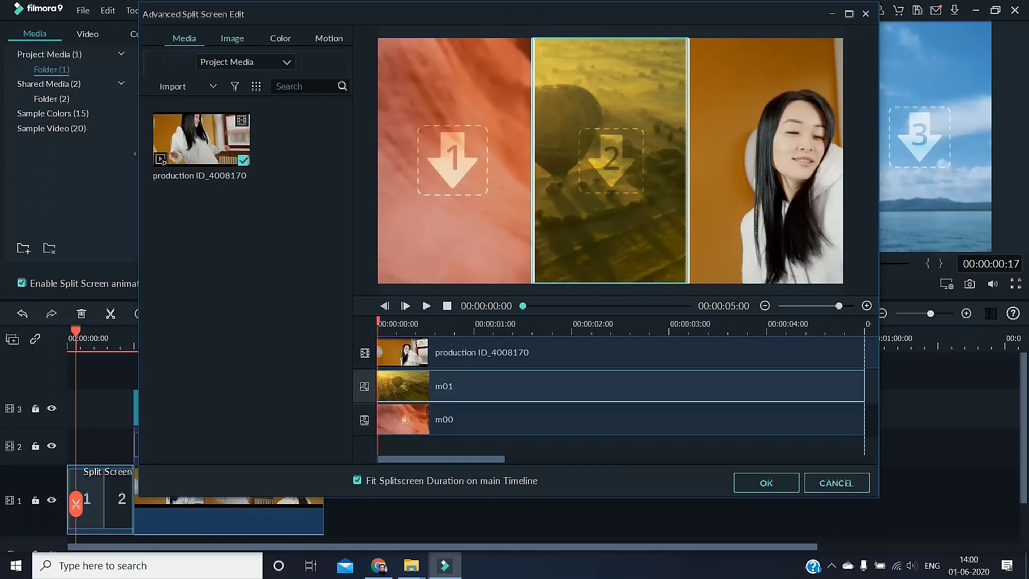
click(766, 482)
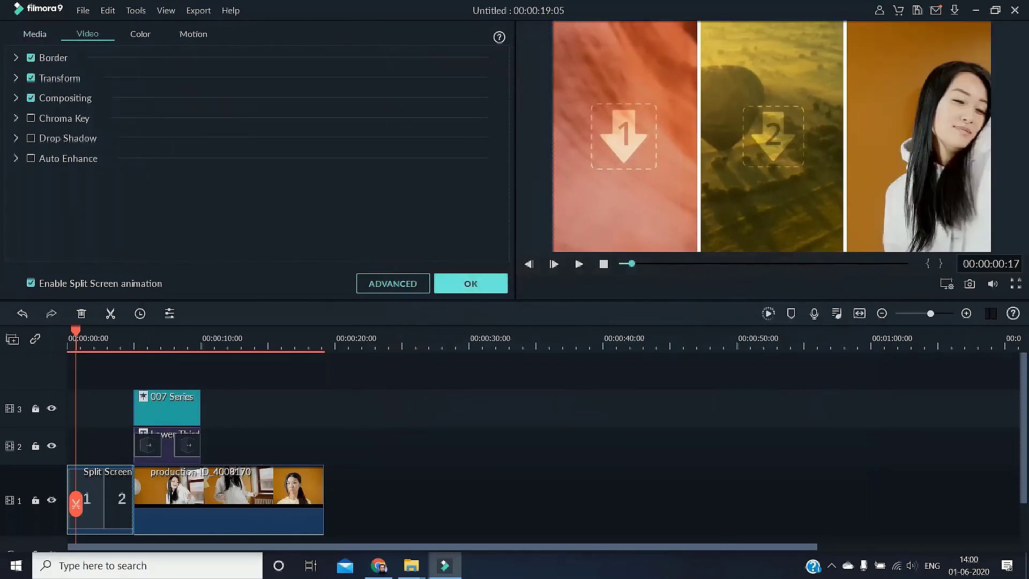
click(471, 284)
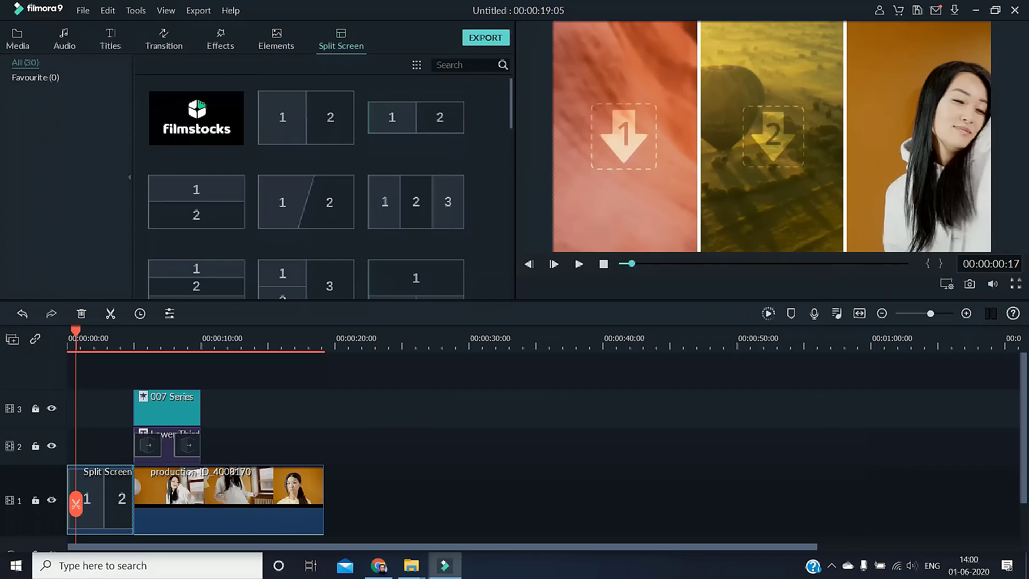
Create a second project media folder and import production ID_4008203 from the Desktop into it, agreeing to create a proxy file
click(18, 40)
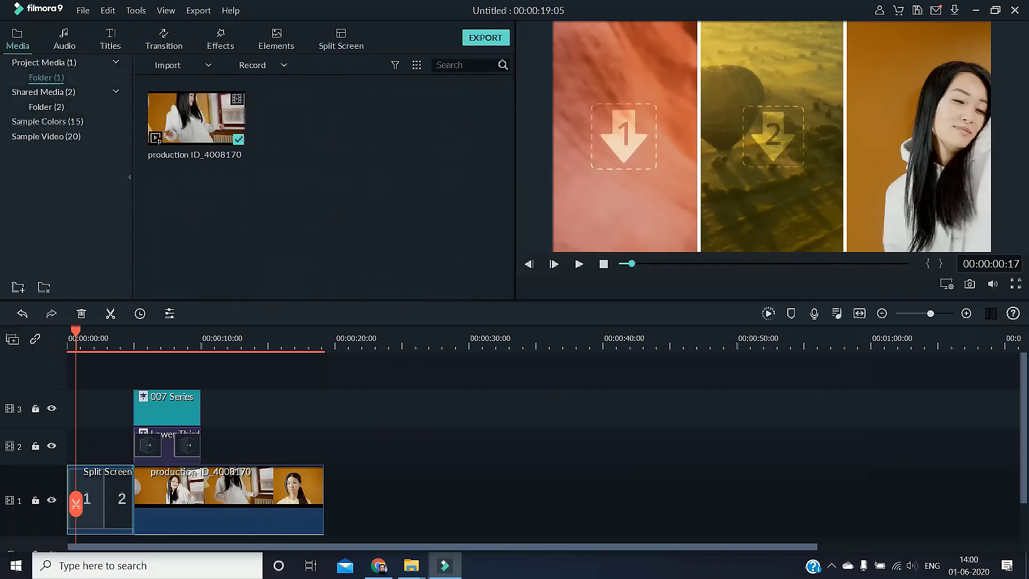
click(18, 287)
click(324, 189)
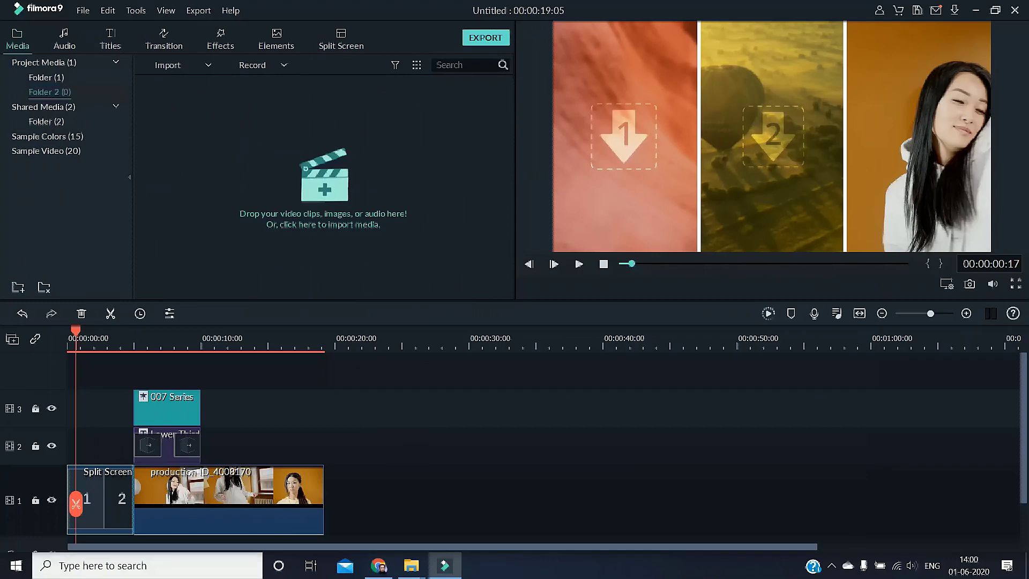
click(310, 117)
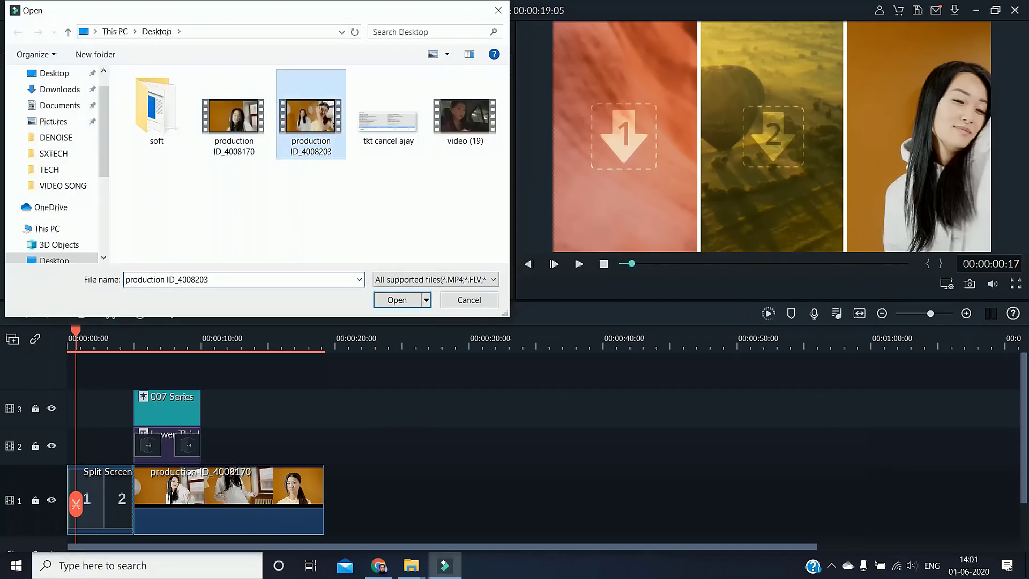
click(397, 300)
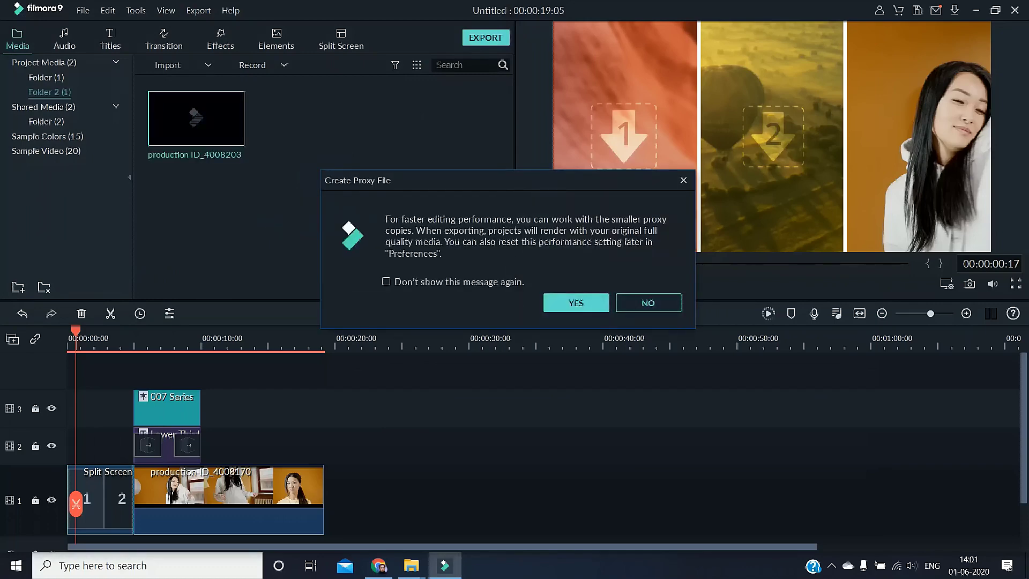
click(577, 303)
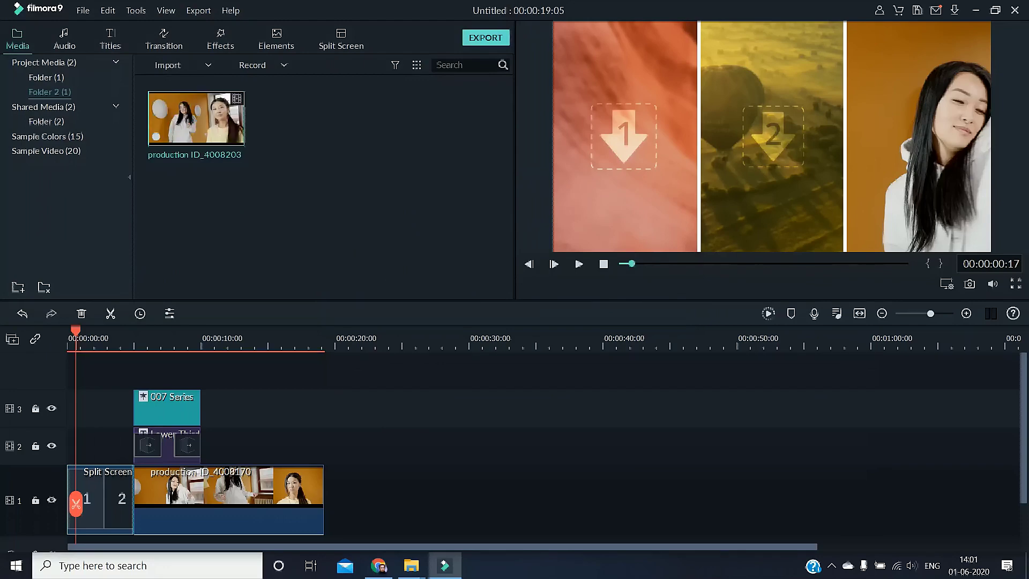
click(612, 151)
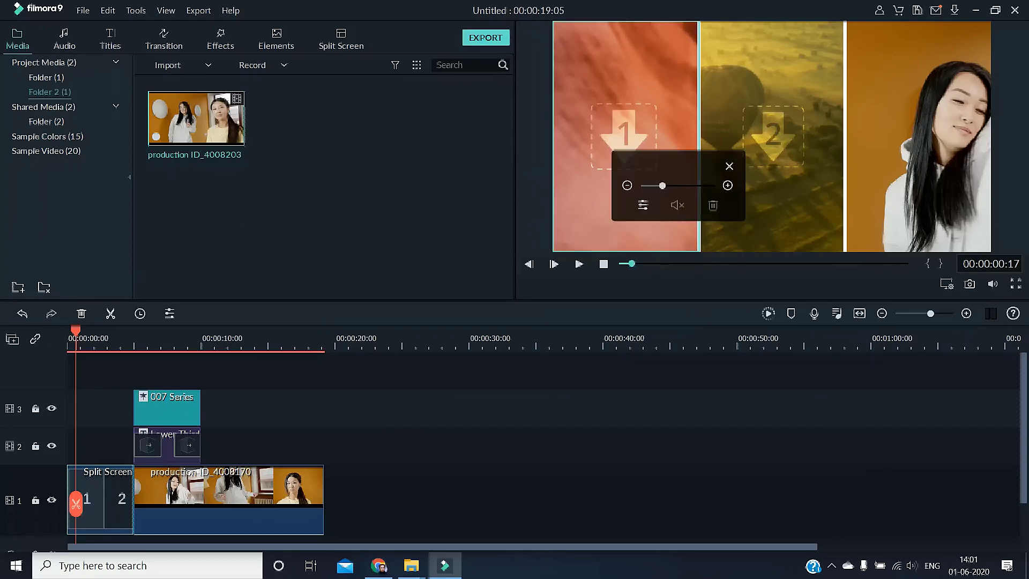
click(643, 206)
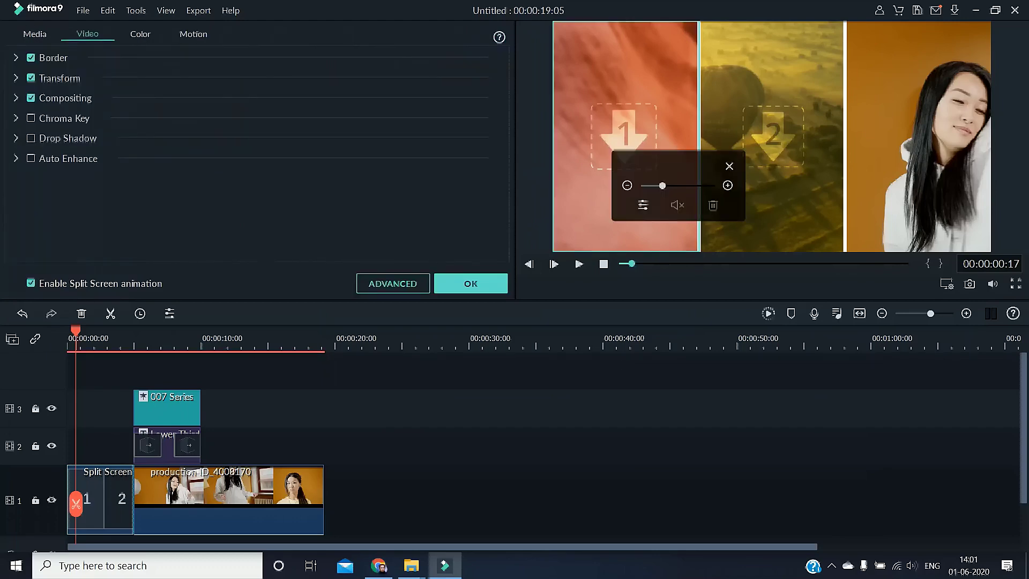
click(470, 283)
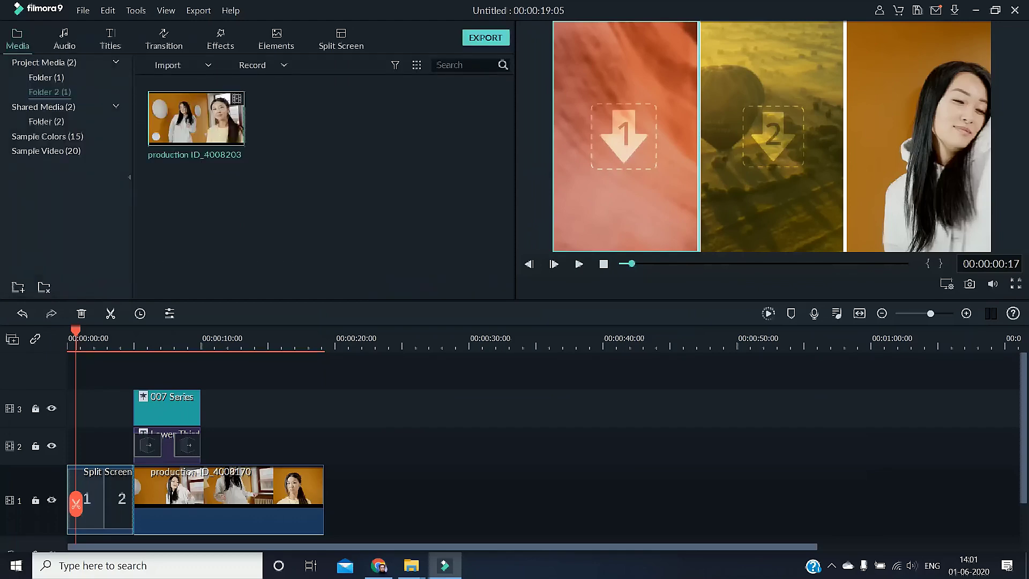
Reopen the split screen in the advanced editor and import production ID_4008203 from the Desktop
double_click(104, 493)
right_click(104, 492)
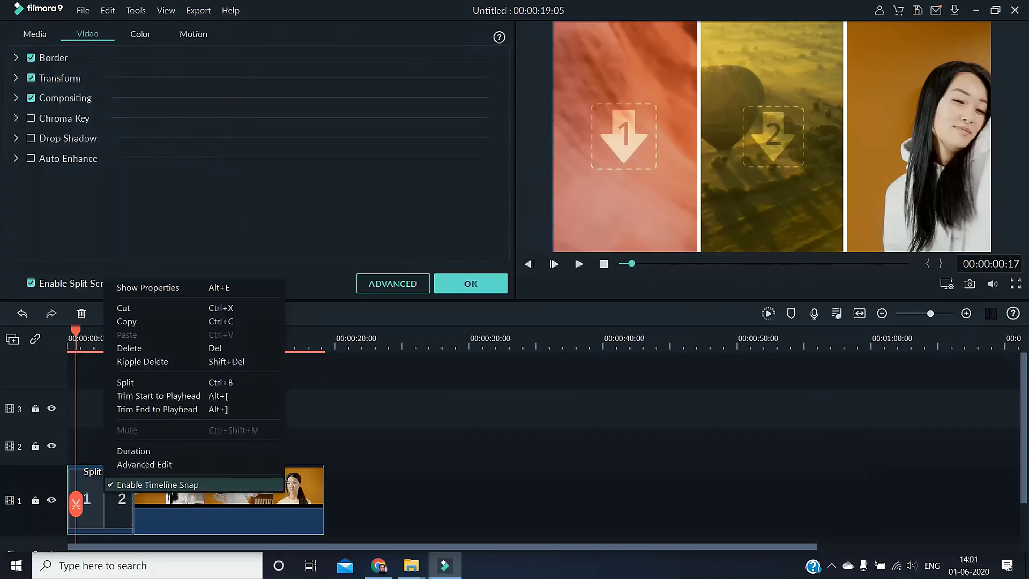
click(470, 284)
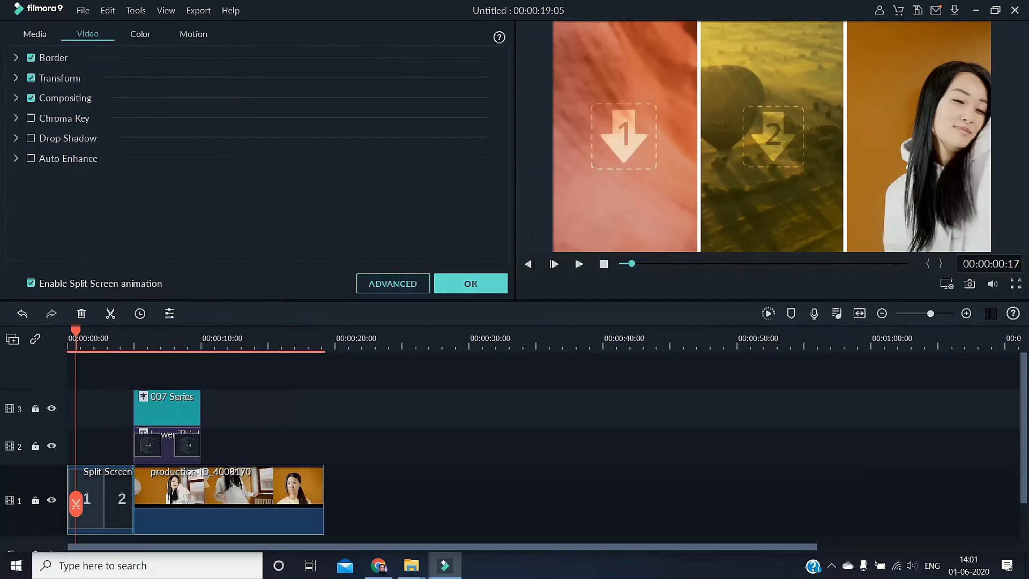
click(393, 283)
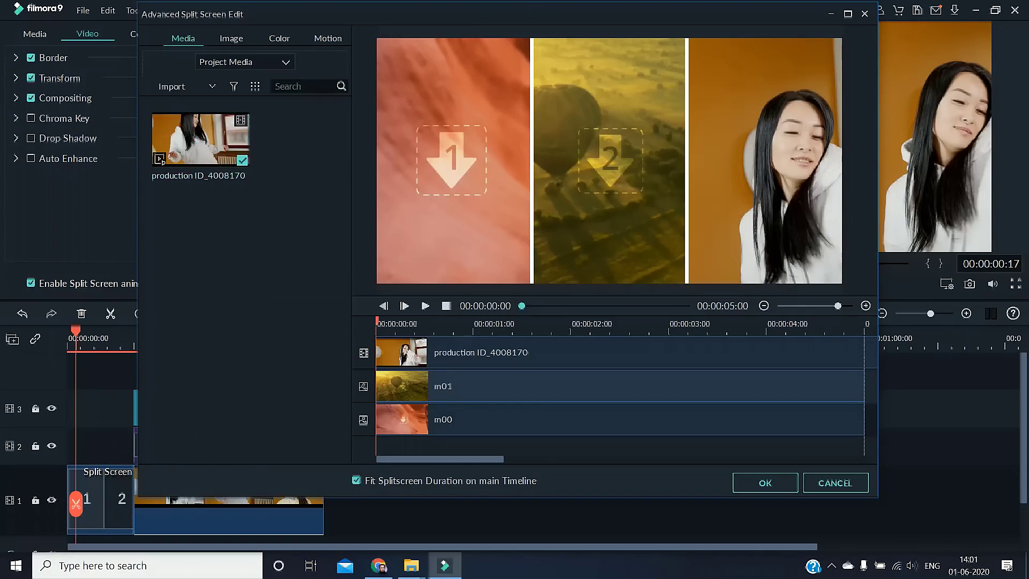
click(173, 86)
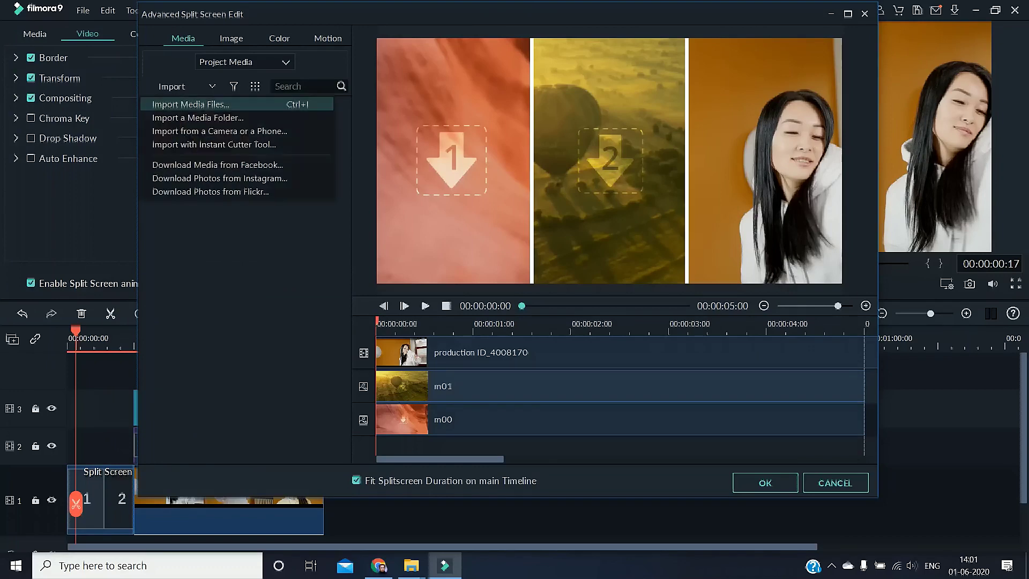
click(190, 104)
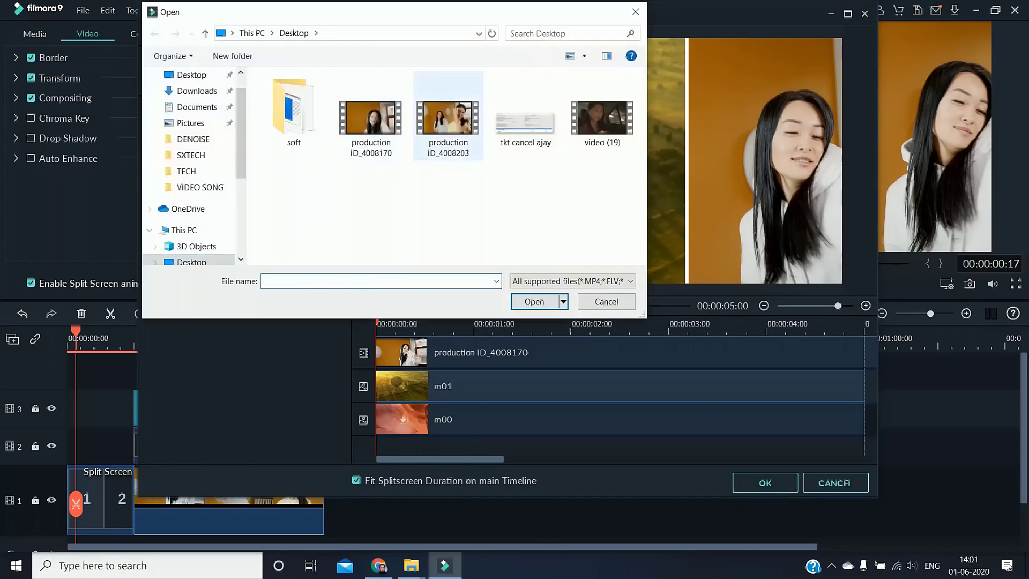
click(448, 115)
click(535, 302)
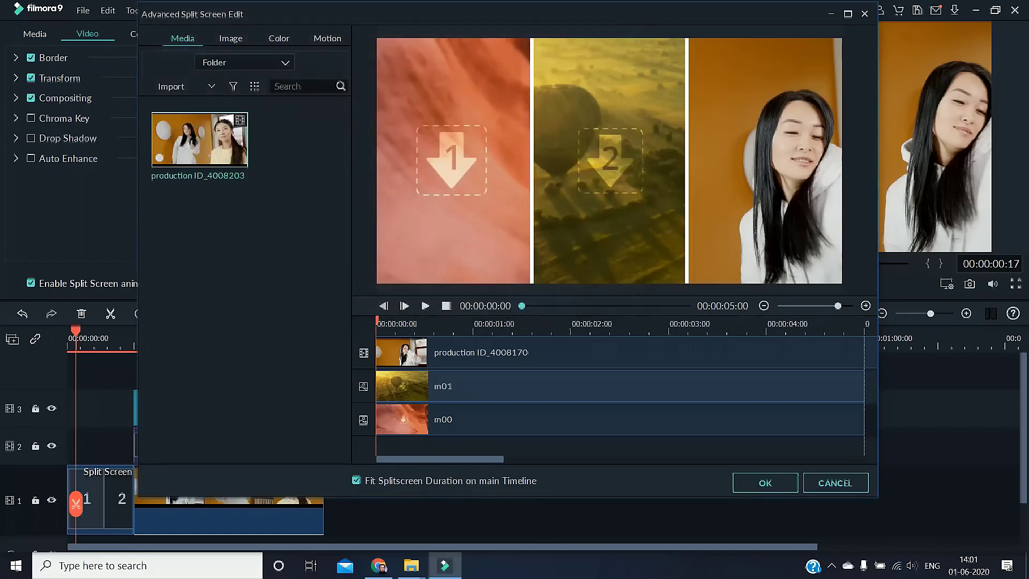
Place production ID_4008203 in the middle pane, enlarge it slightly and shift it left to centre the smiling woman
click(536, 386)
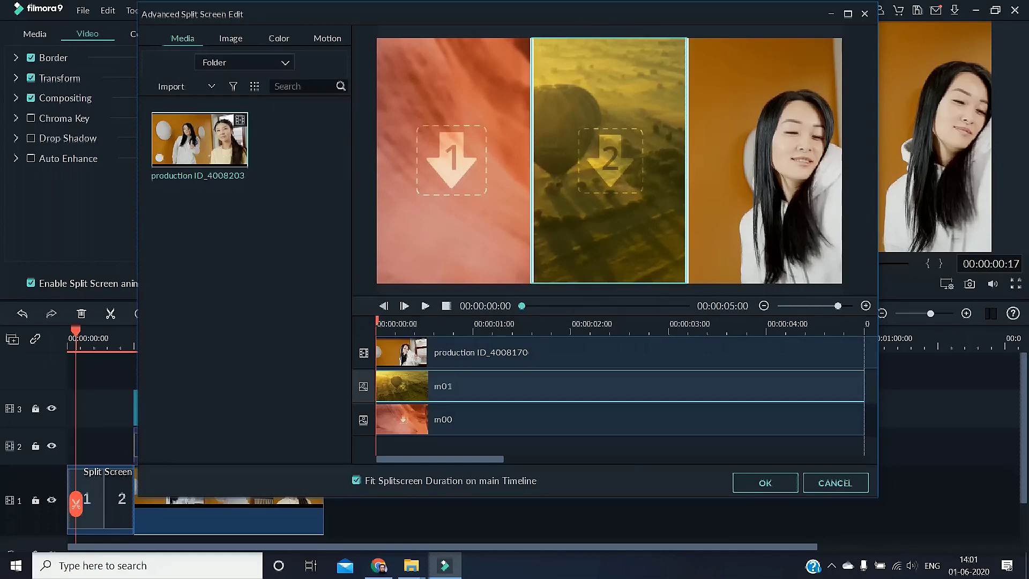
click(199, 139)
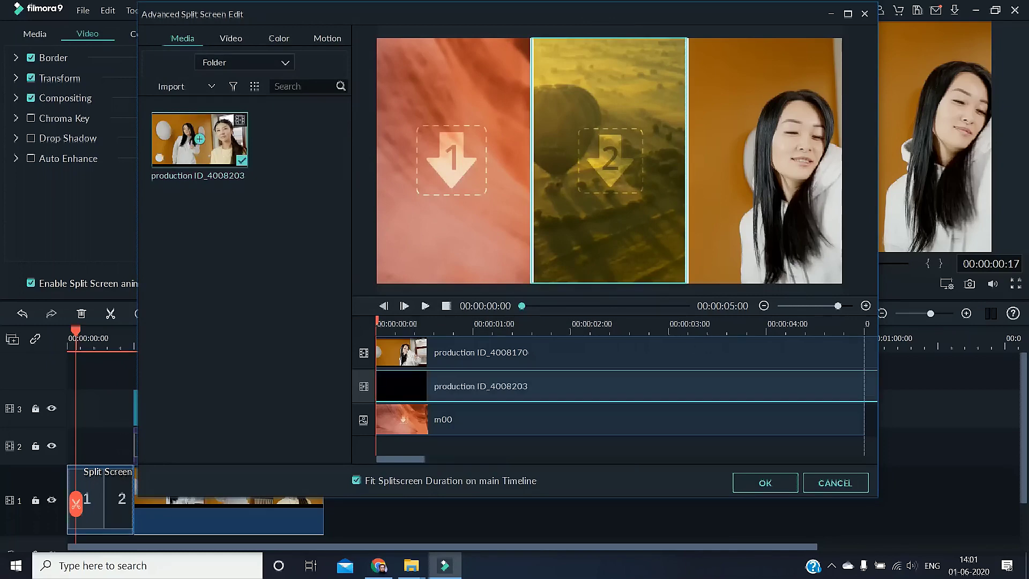
drag(592, 145, 568, 152)
mouse_move(642, 180)
mouse_down()
mouse_move(626, 180)
mouse_move(647, 180)
mouse_up()
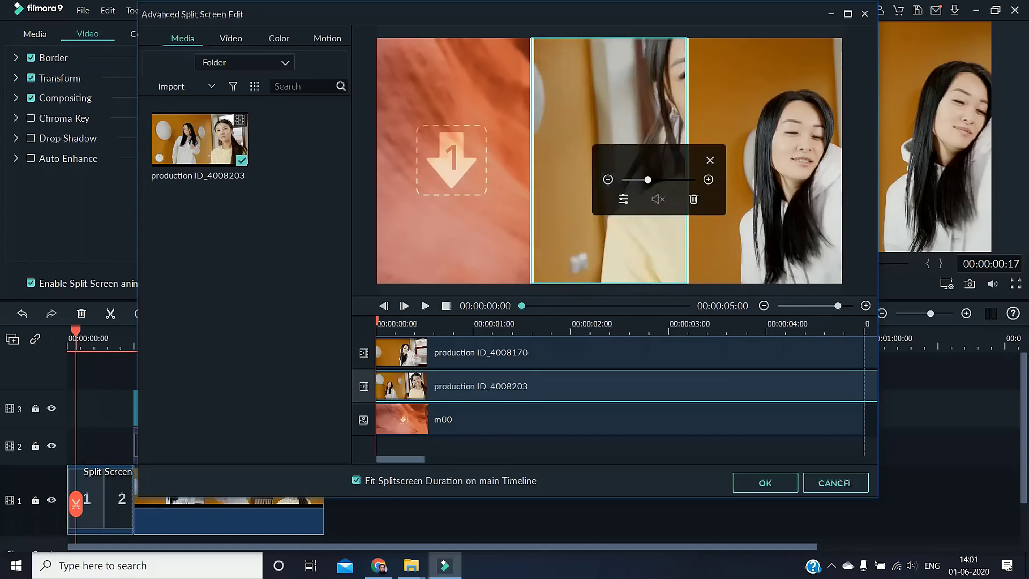
drag(643, 101, 551, 129)
Fill the first pane with video (19) imported from the Desktop and shift its picture right to centre the woman
click(456, 160)
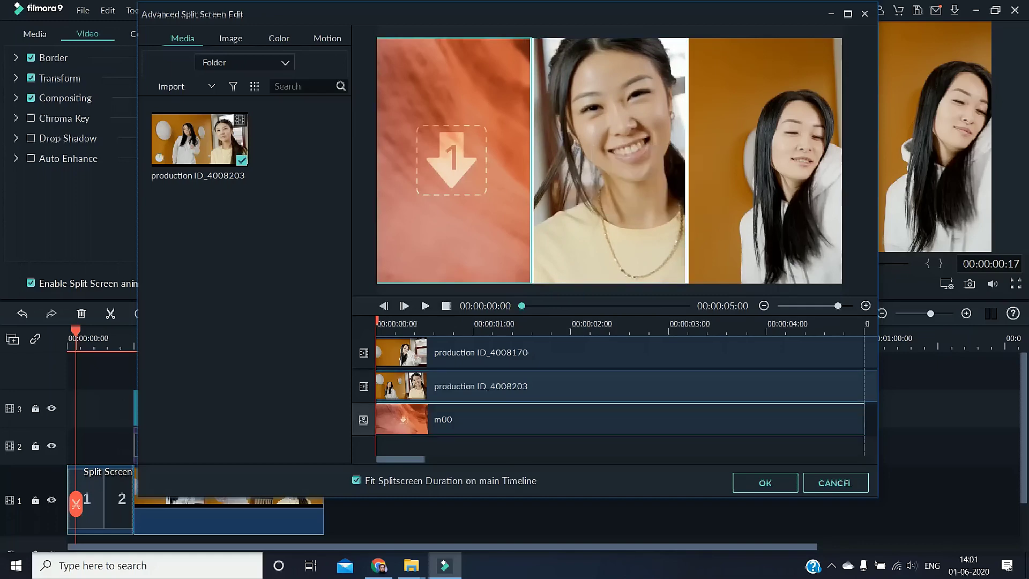
click(171, 86)
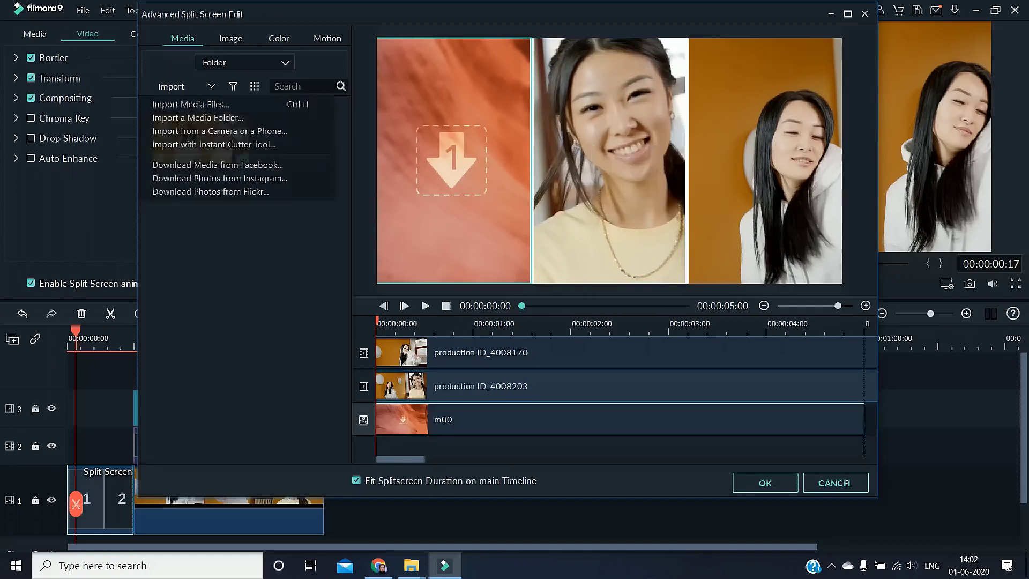
click(188, 102)
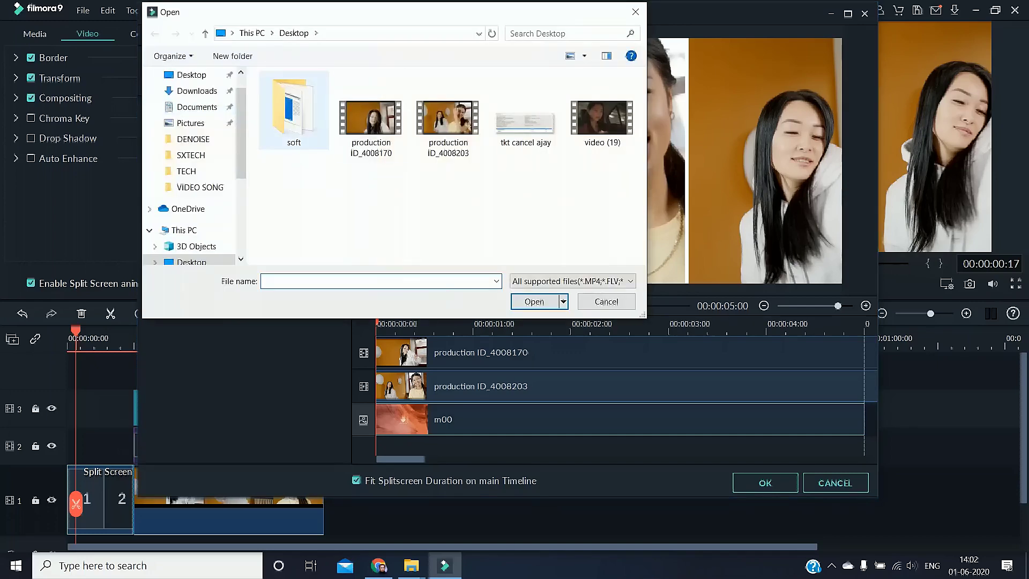
click(601, 119)
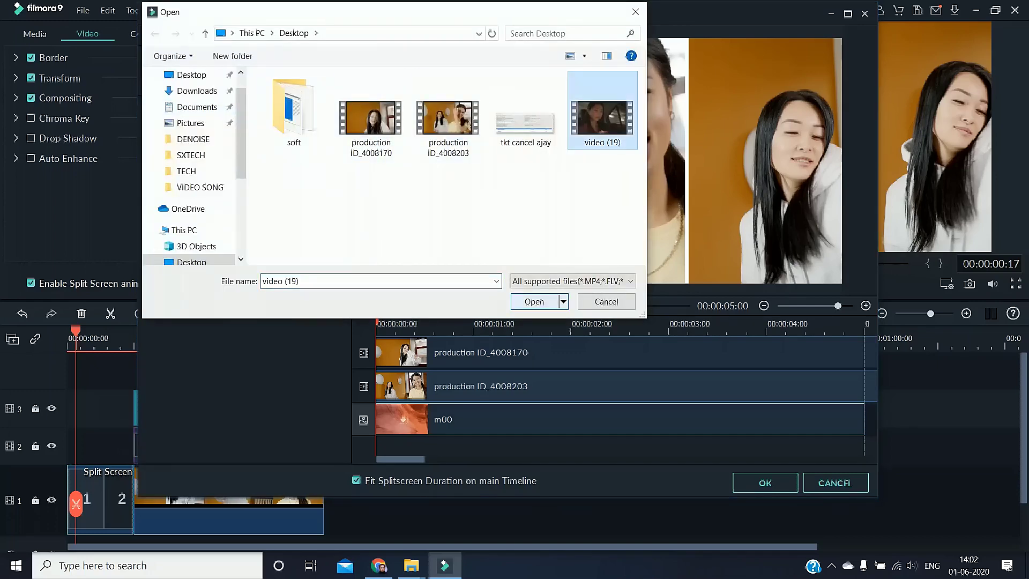
click(534, 301)
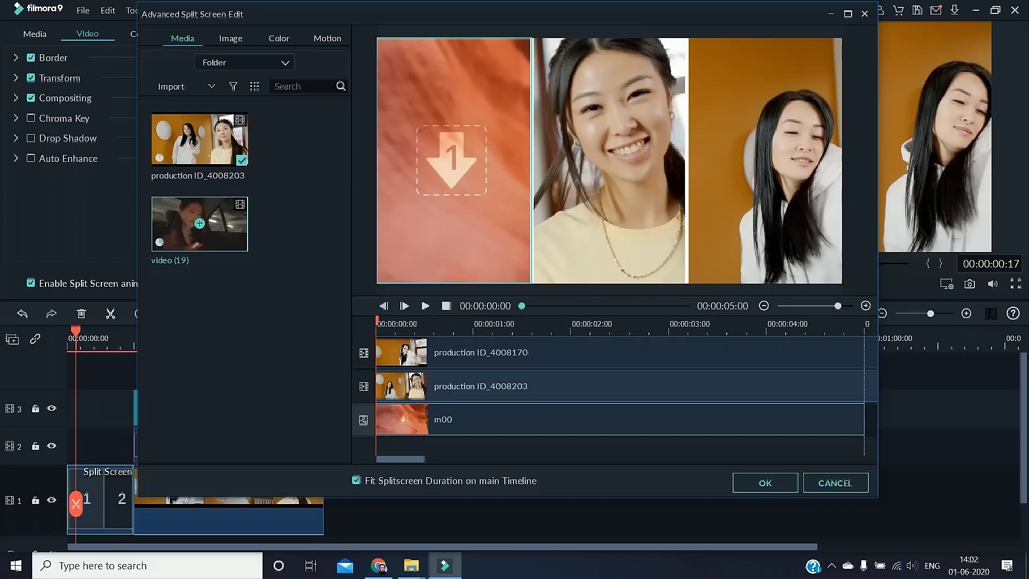
click(200, 223)
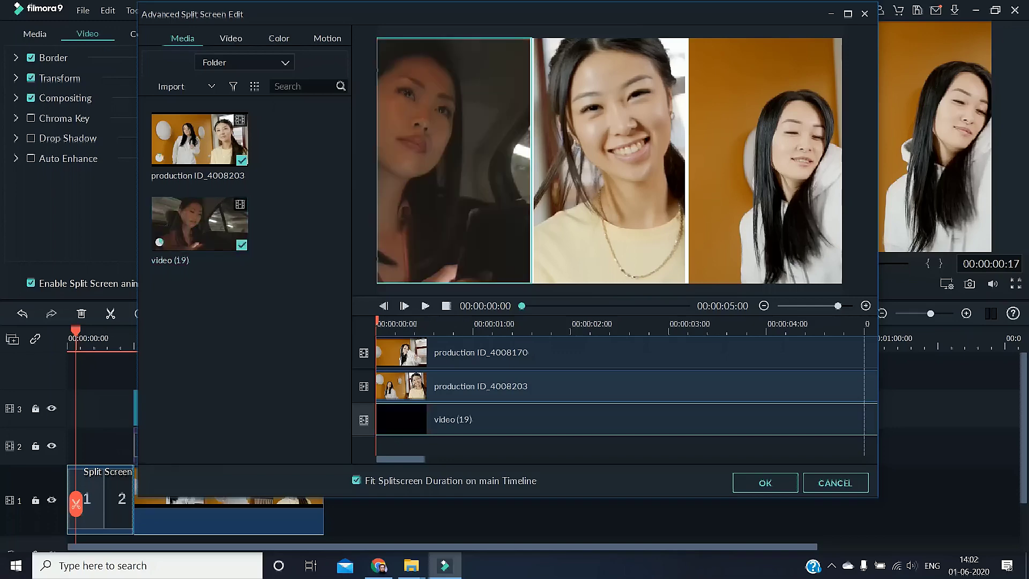
drag(448, 160, 481, 165)
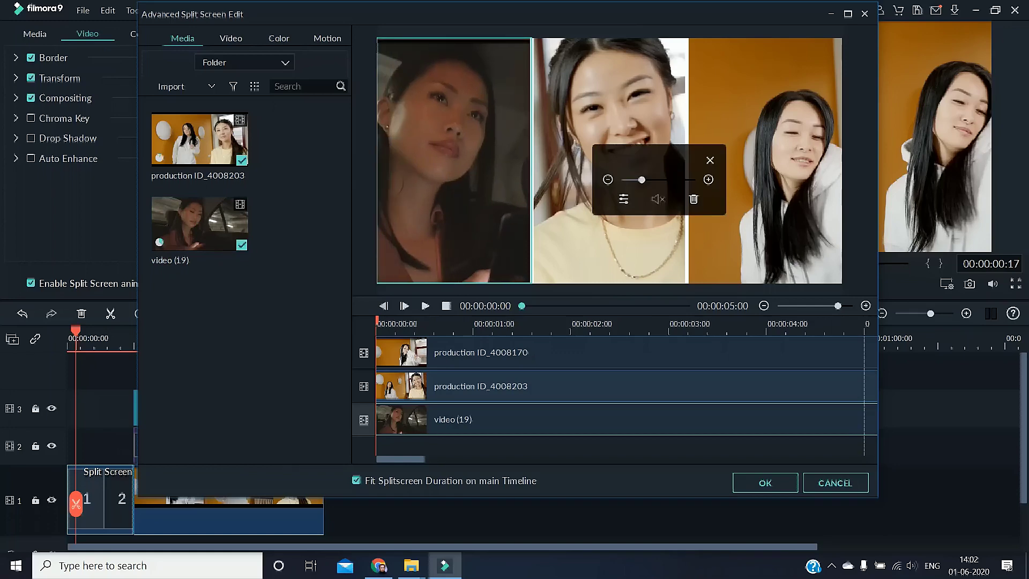
Preview the three-pane split screen in the advanced editor and accept the split-screen edits
click(425, 306)
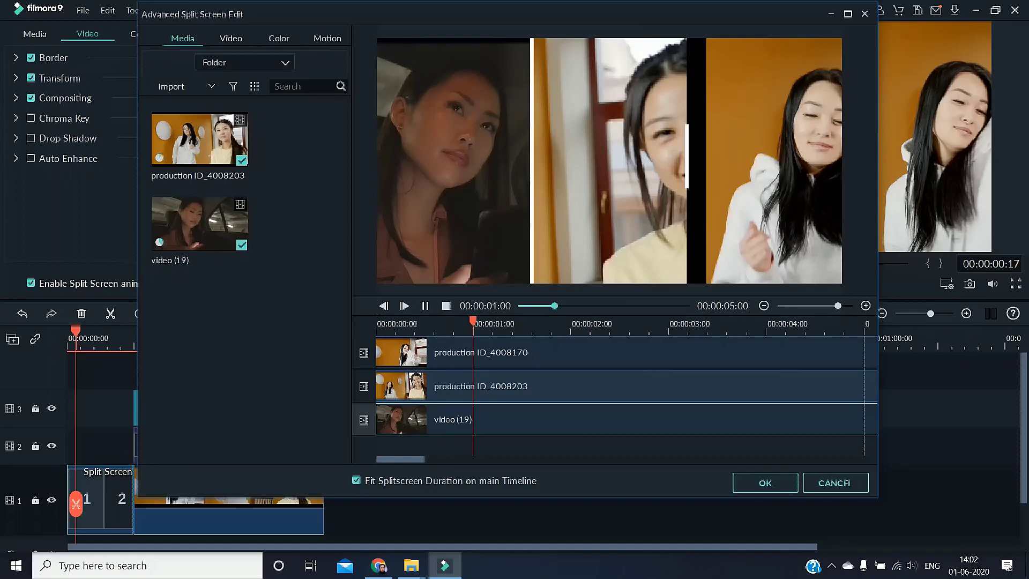
drag(837, 306, 828, 306)
key(ctrl+plus)
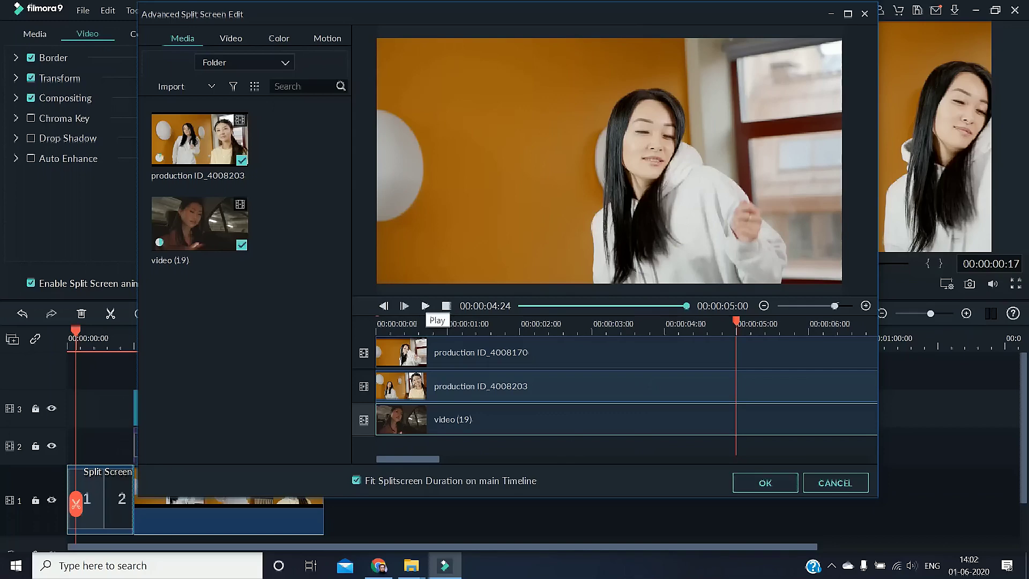
click(765, 483)
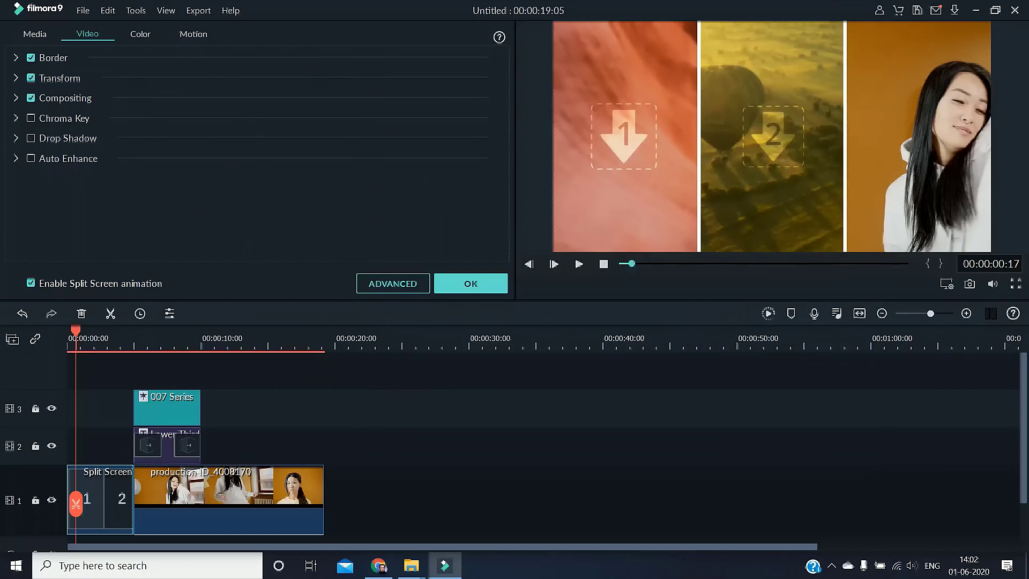
click(470, 284)
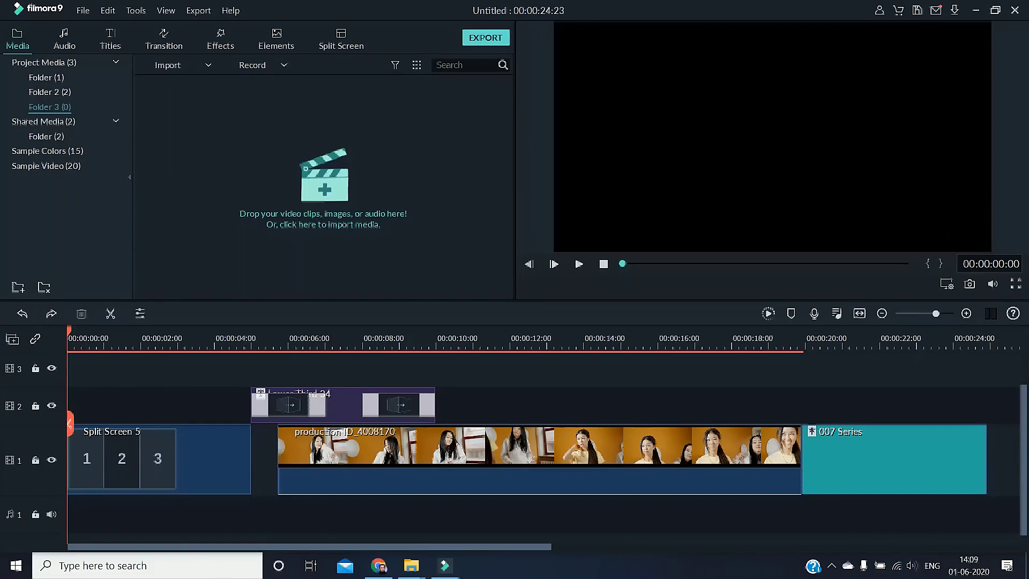
Import the song 01 - Never Give Up from the ENGLISH SONG folder into media Folder 3
click(324, 183)
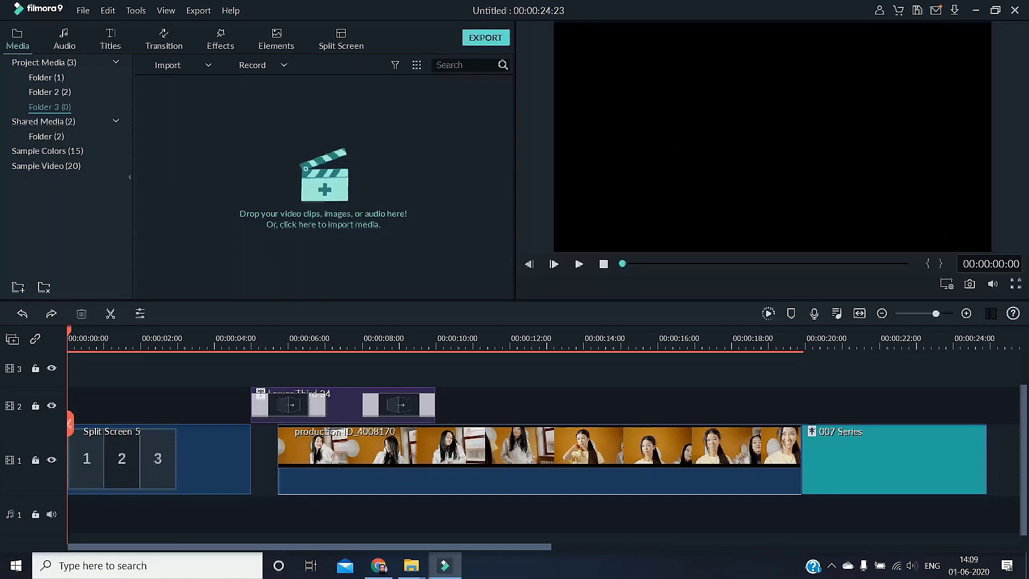
scroll(311, 152, down, 1)
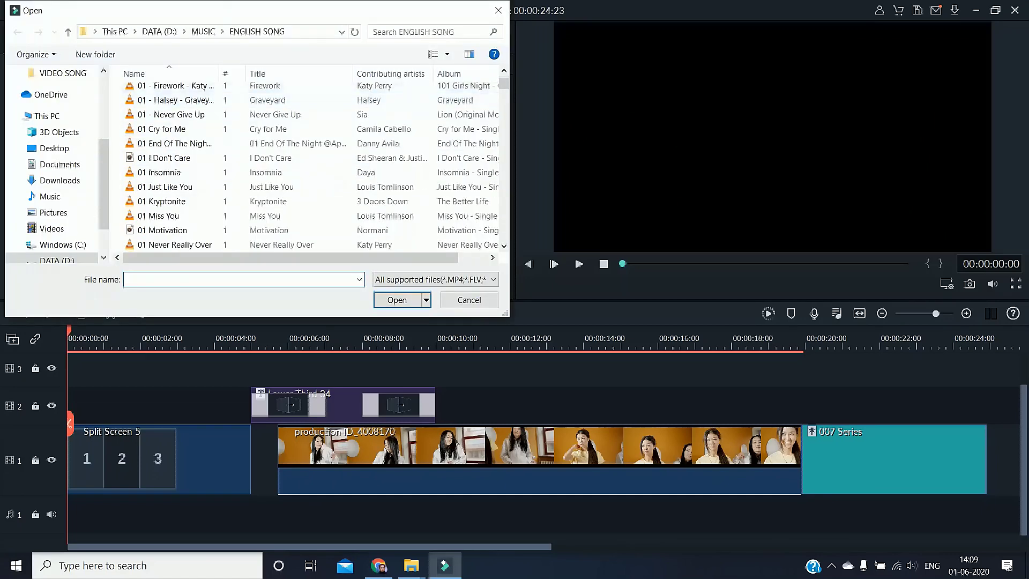
scroll(311, 152, up, 1)
click(311, 152)
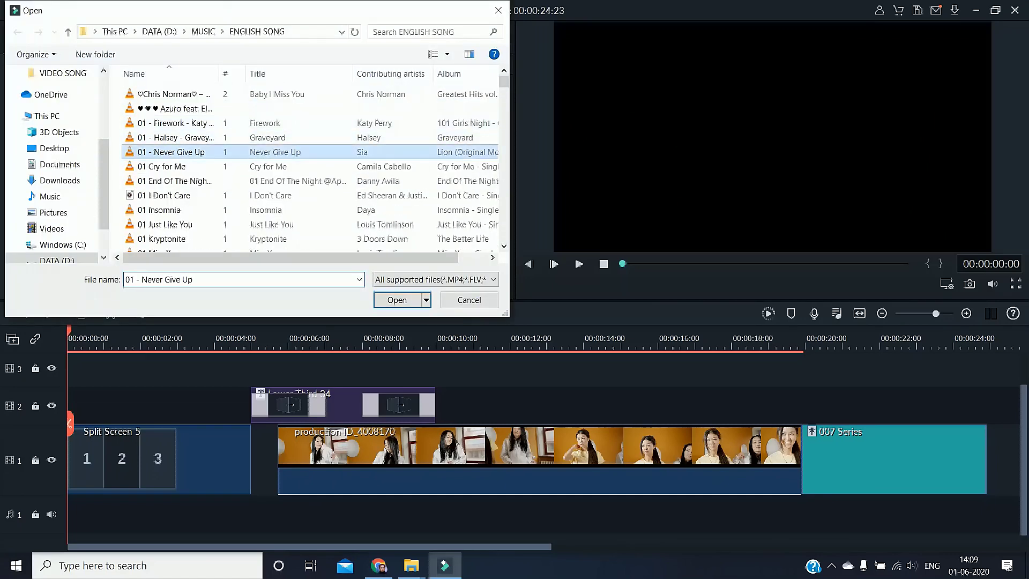
click(397, 300)
key(Return)
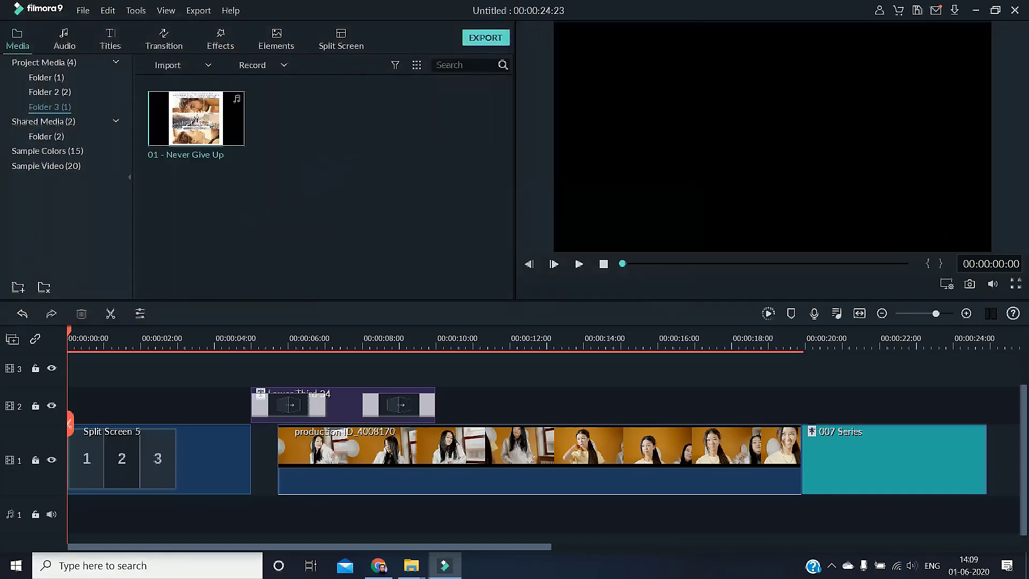
Add 01 - Never Give Up to audio track 1 from the timeline's start and unmute that track
mouse_move(197, 118)
click(196, 118)
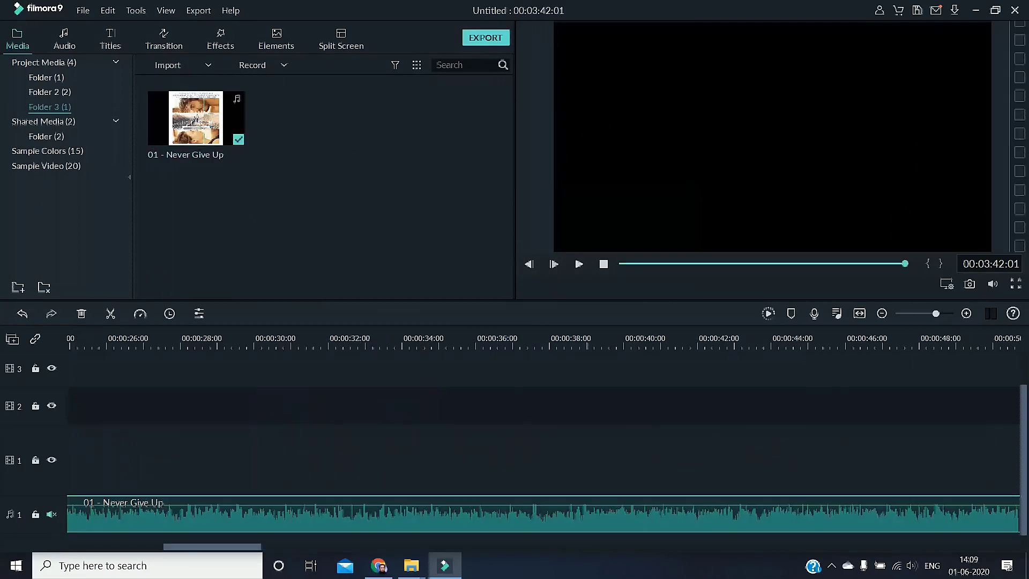
right_click(51, 418)
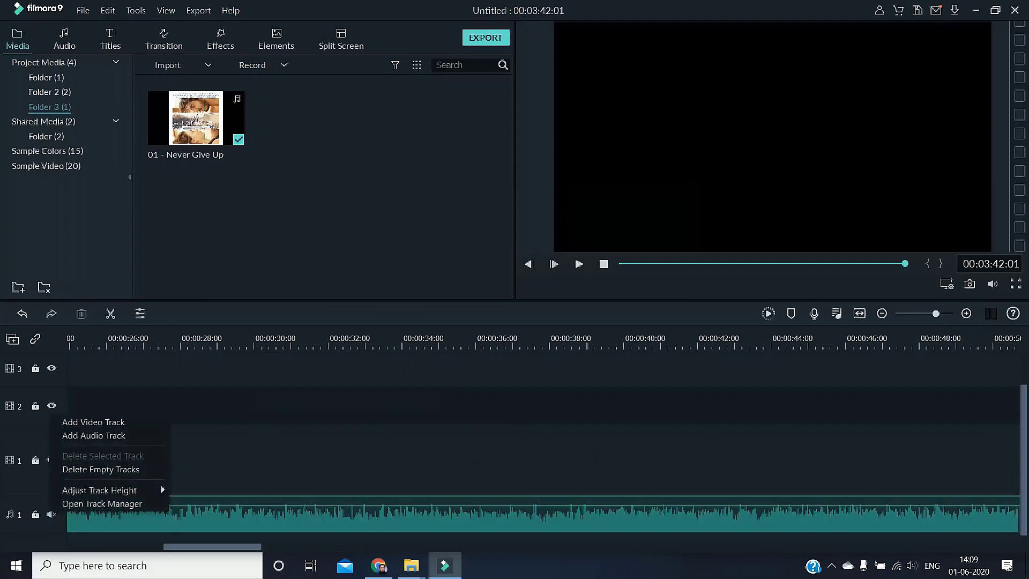
key(Escape)
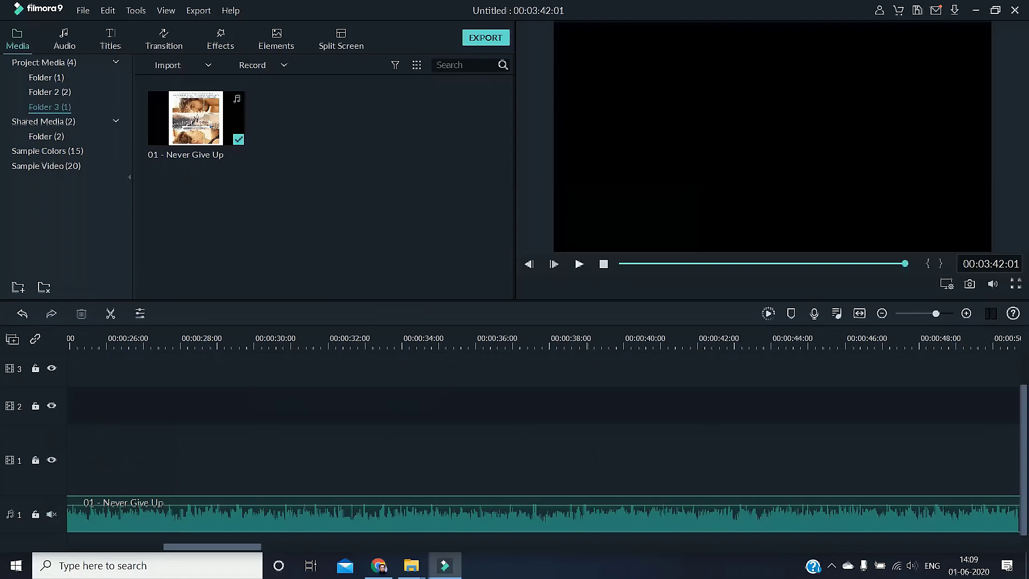
key(space)
key(space)
scroll(543, 461, up, 1)
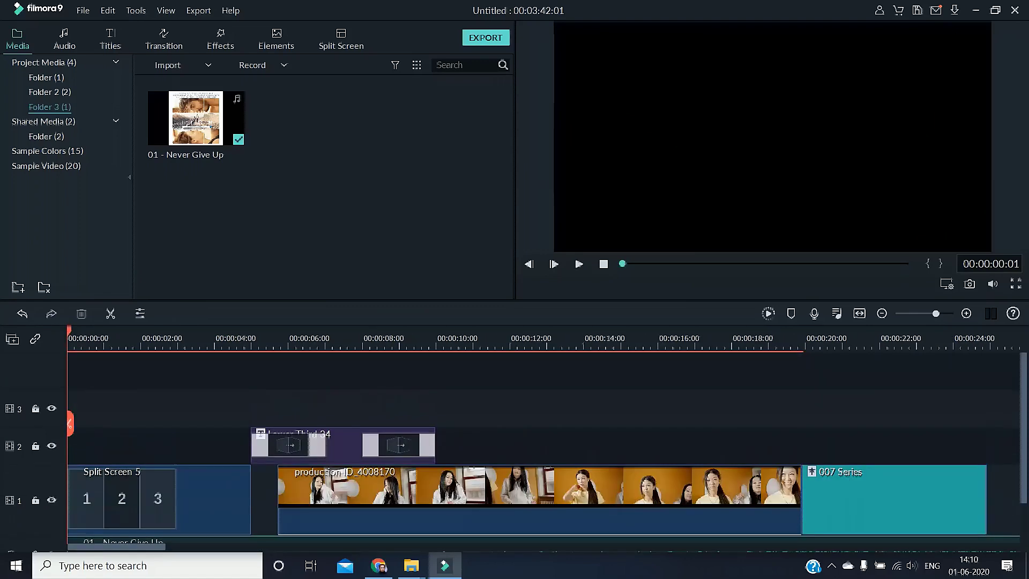
scroll(543, 461, down, 1)
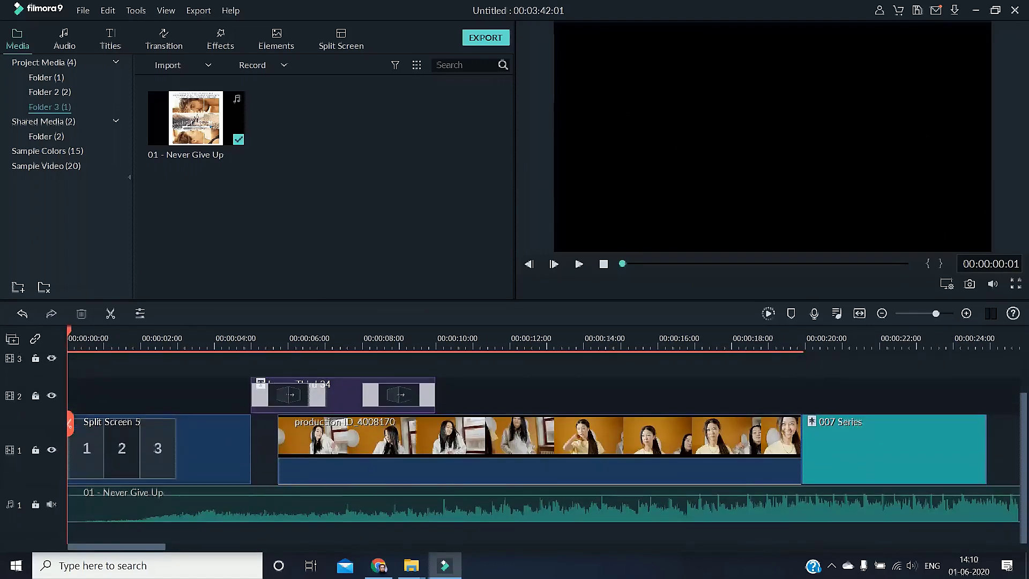
click(52, 505)
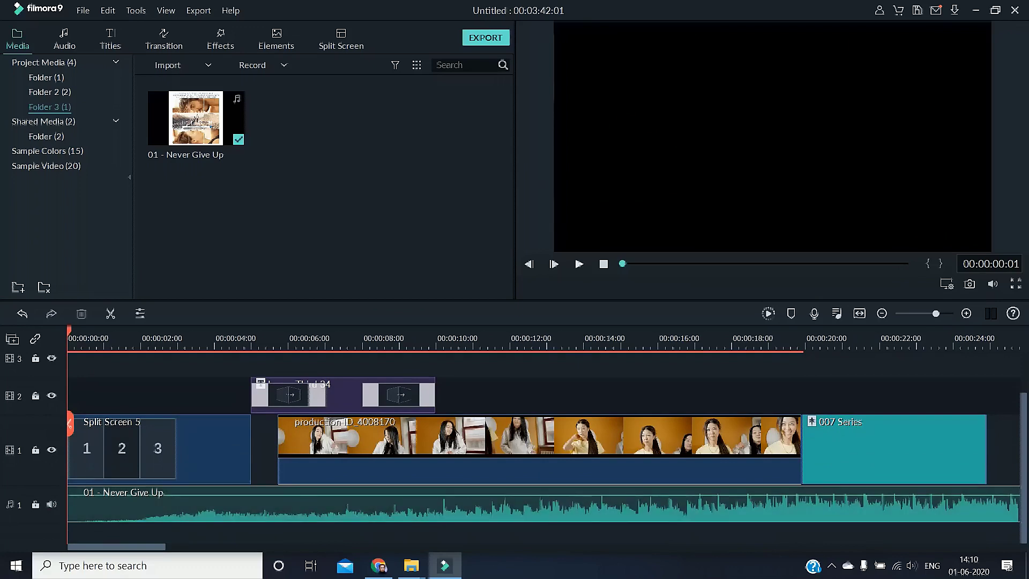
Play the timeline with its background music to past the 22-second mark and return the playhead to the start
click(579, 264)
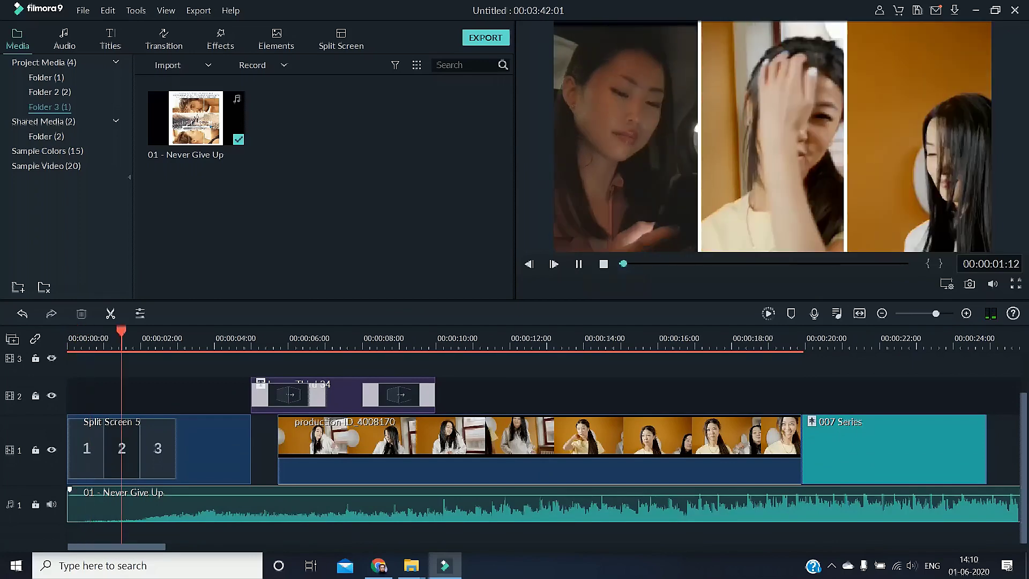
right_click(590, 502)
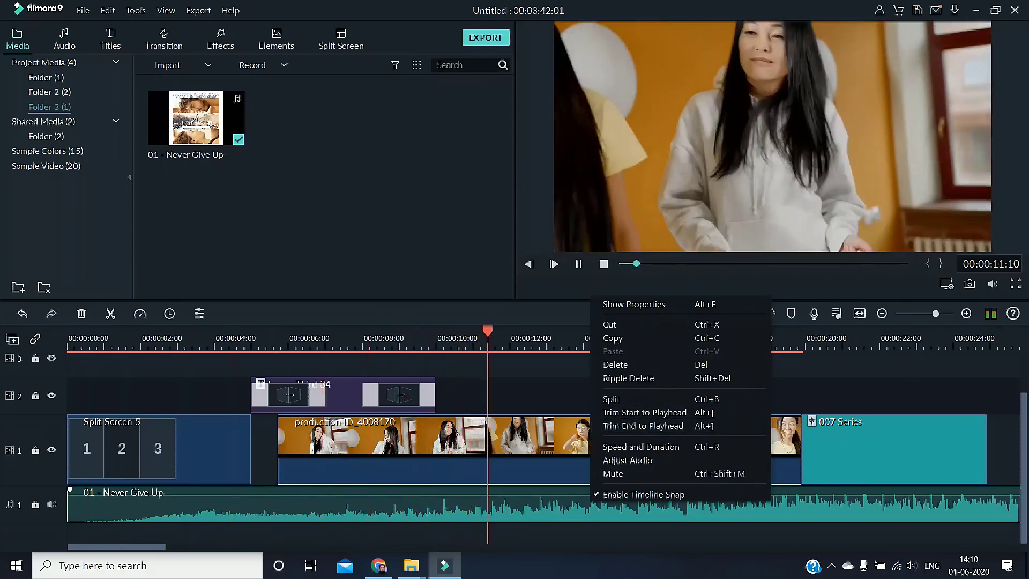
key(Escape)
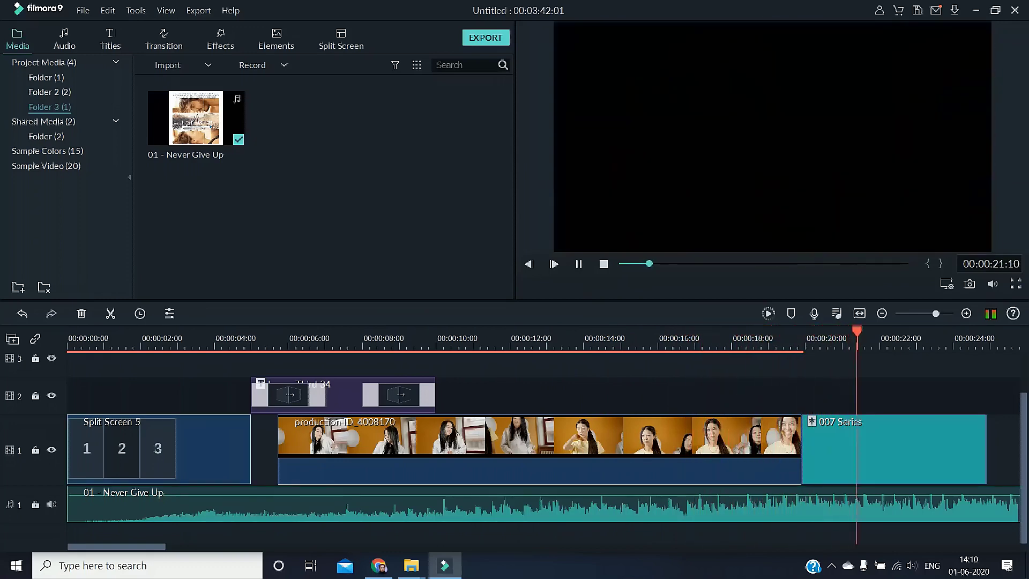
key(space)
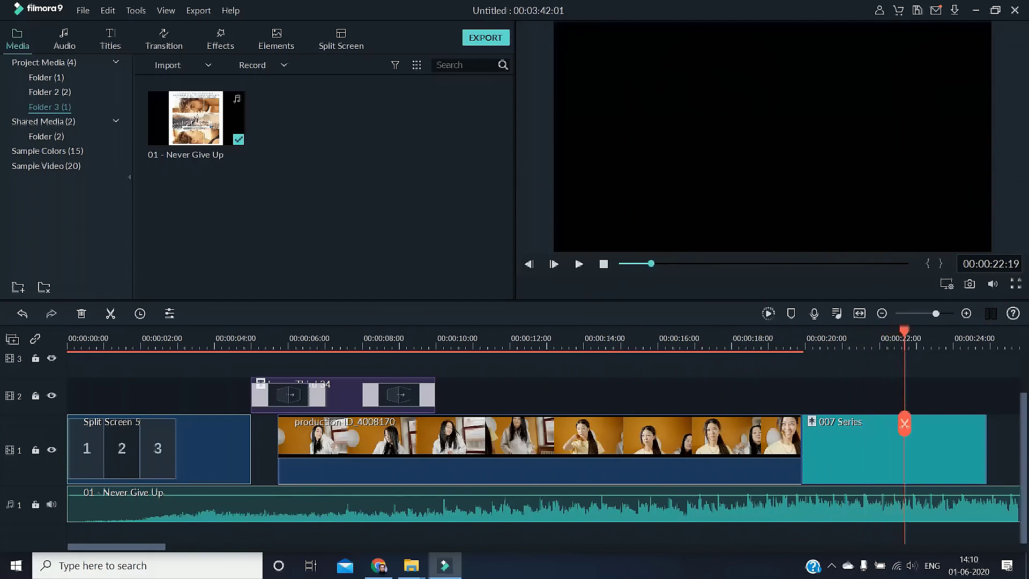
drag(905, 423, 70, 450)
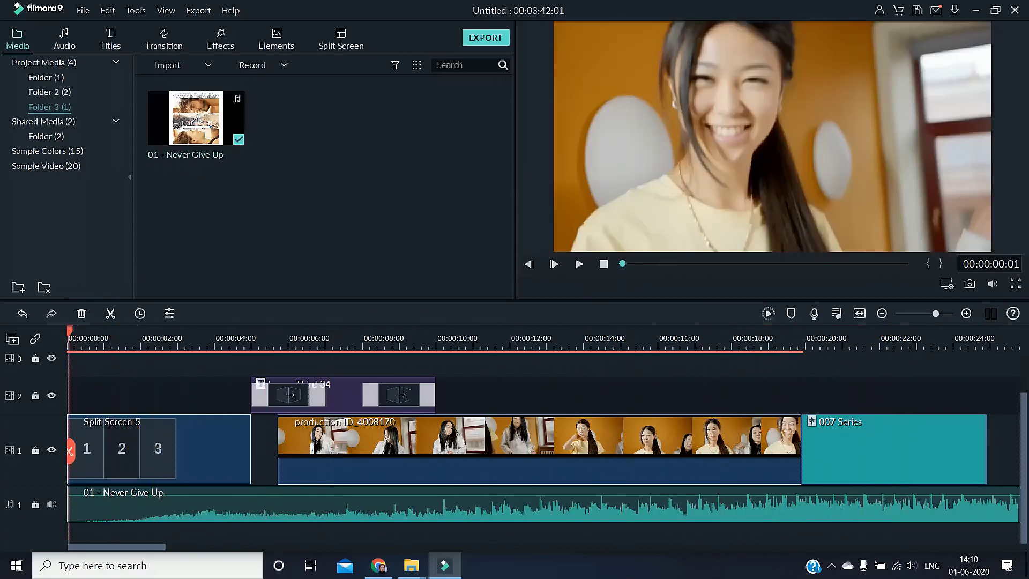
Try to delete the empty gap before the Lower Third 34 title on video track 2
click(159, 396)
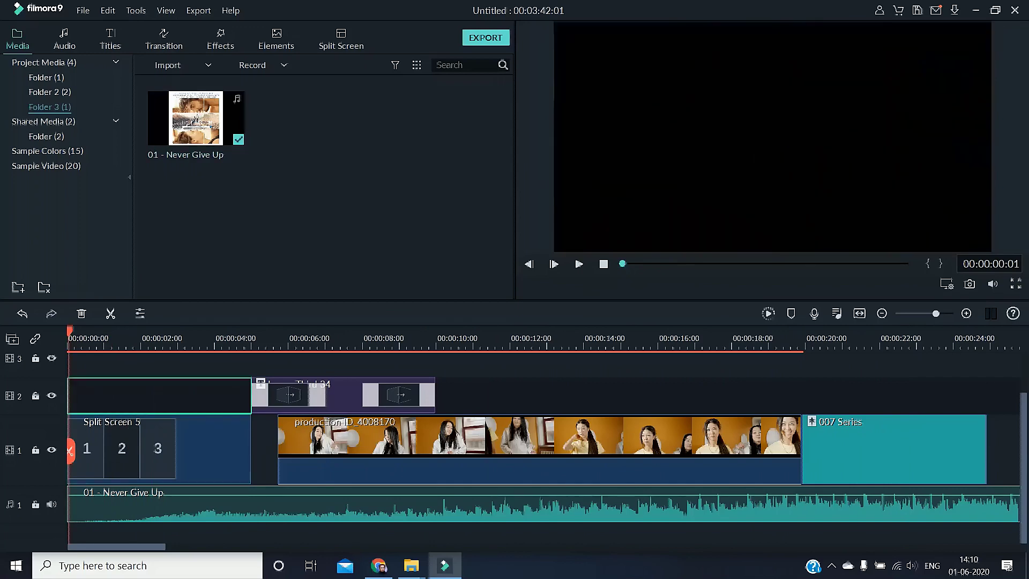
key(Delete)
scroll(543, 451, up, 2)
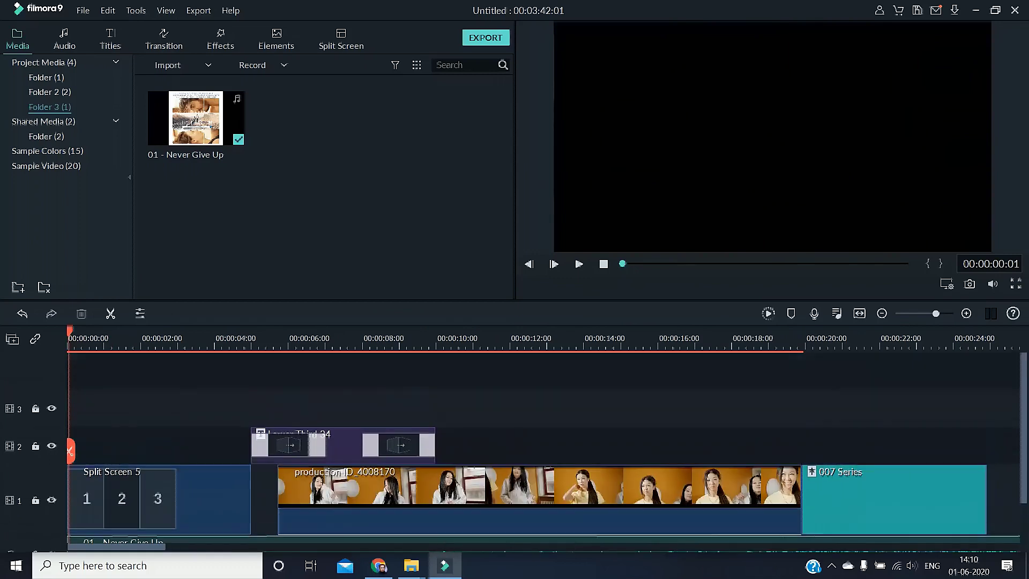
scroll(543, 450, down, 1)
scroll(544, 450, up, 1)
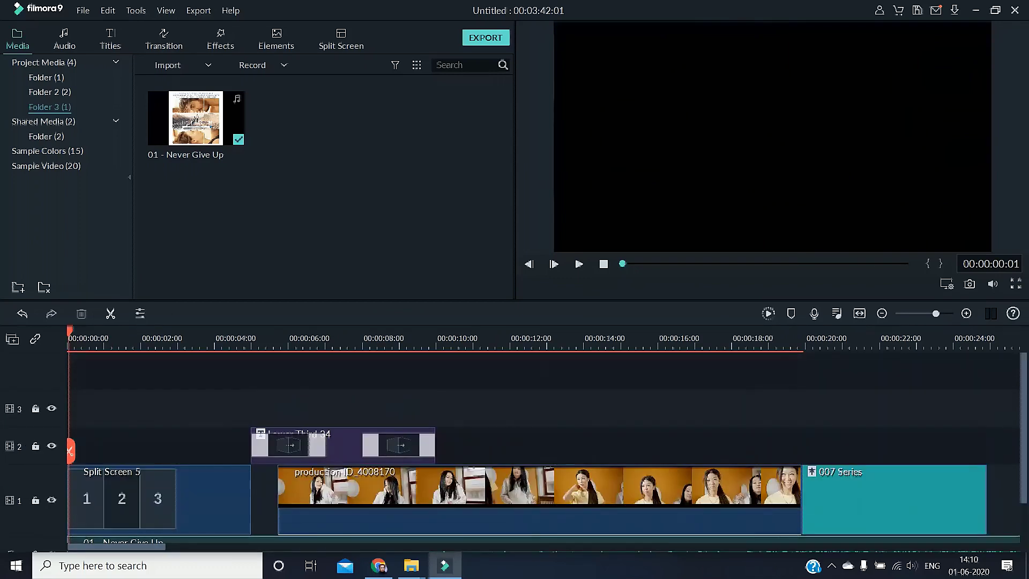
right_click(90, 406)
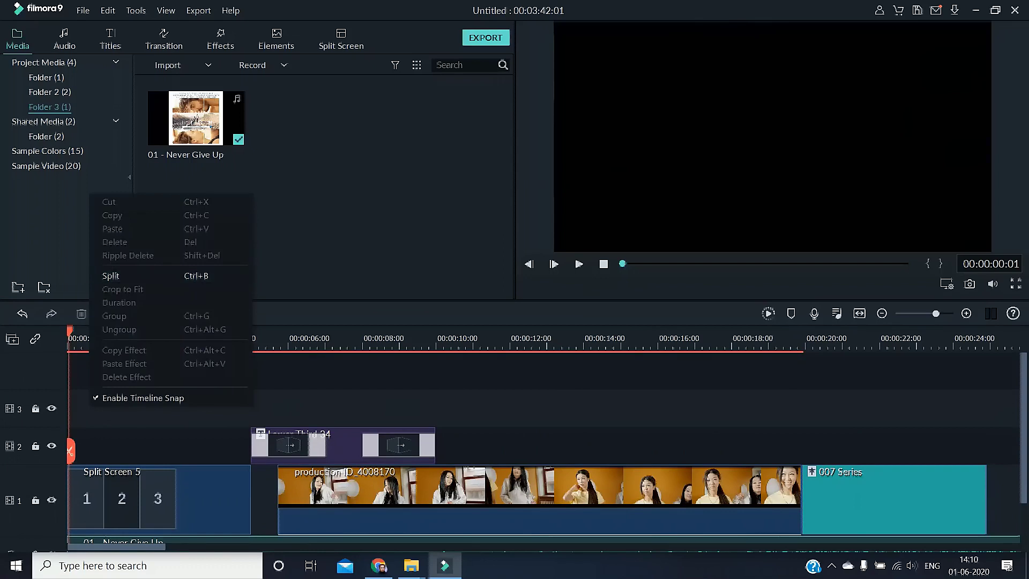
key(Escape)
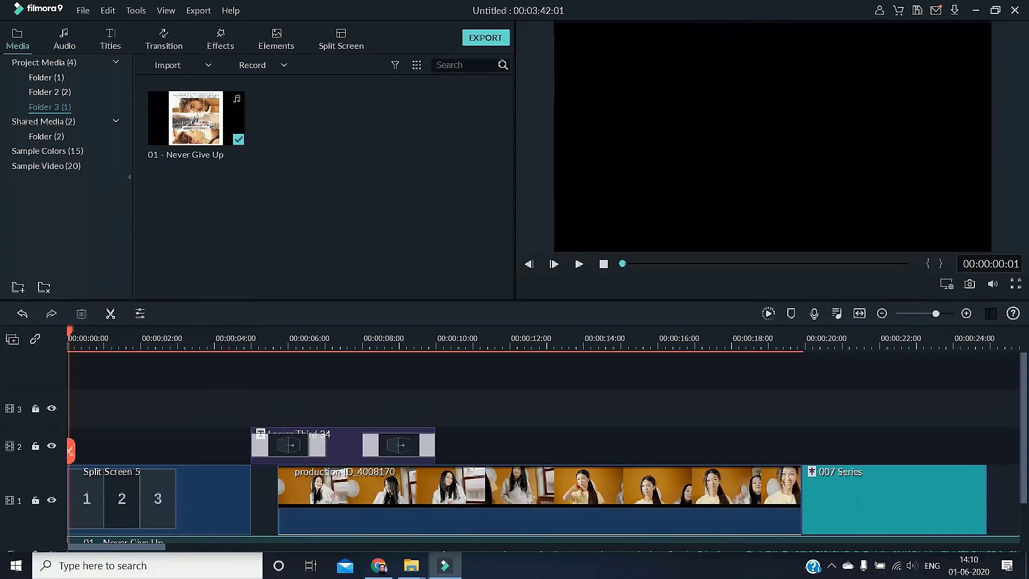
Examine the media recording options and the project file commands, including recent projects and media import choices
click(261, 65)
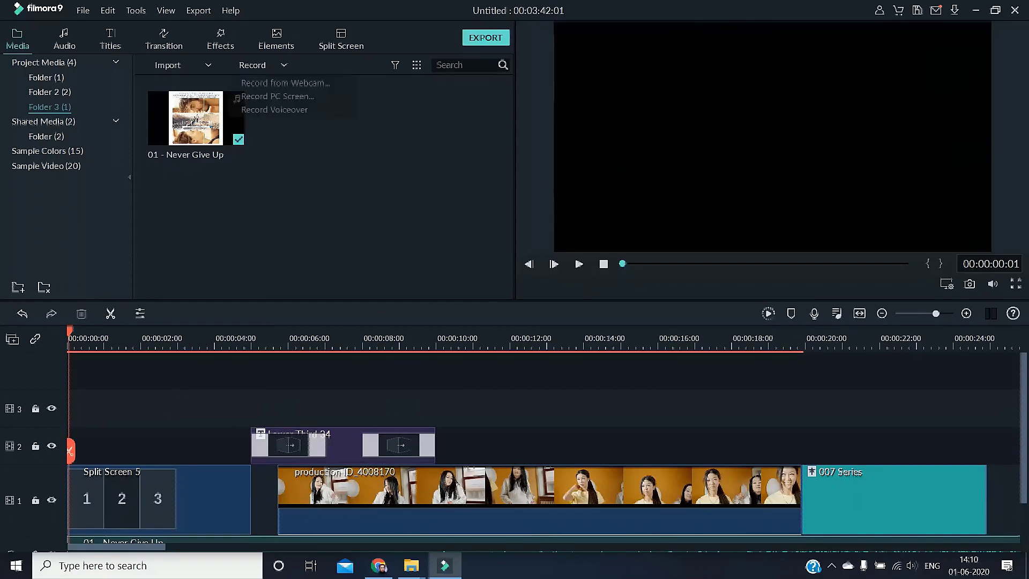
key(Escape)
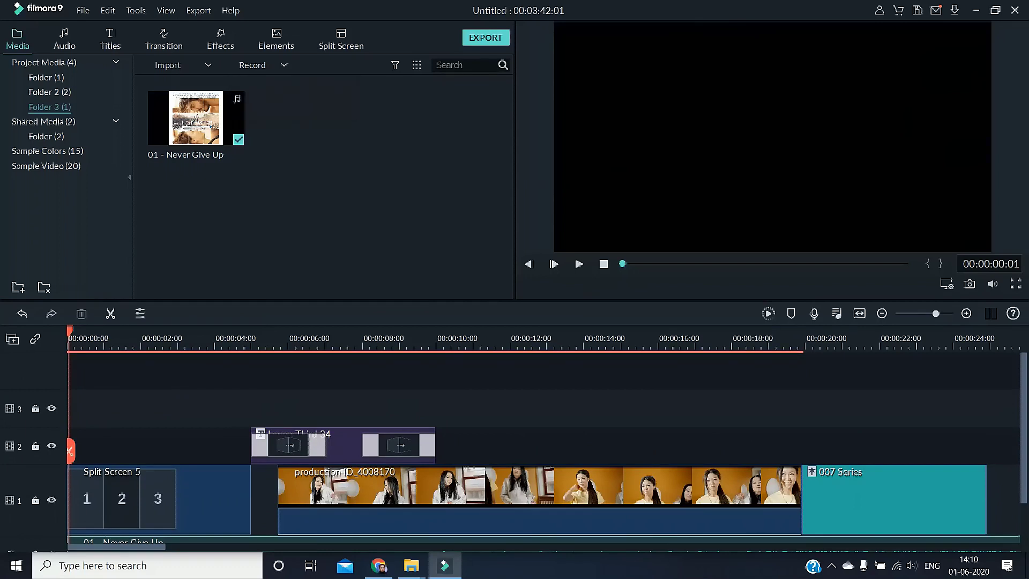
click(263, 65)
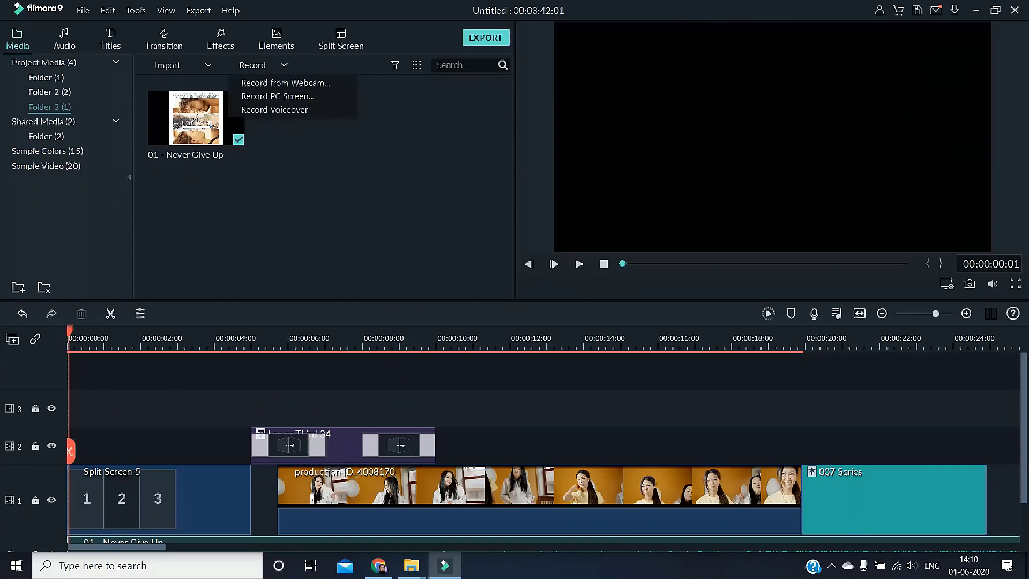
key(Escape)
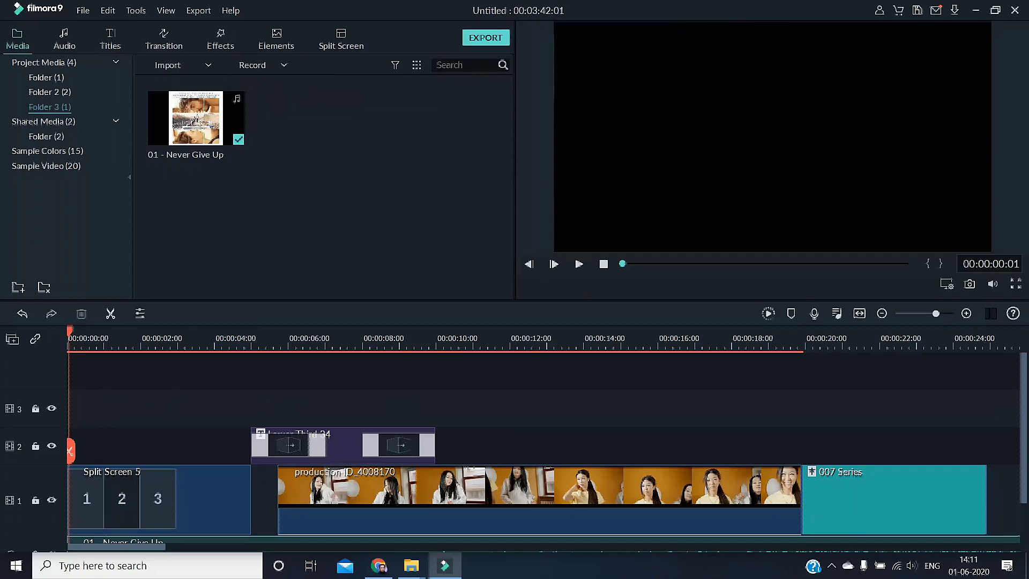
click(83, 10)
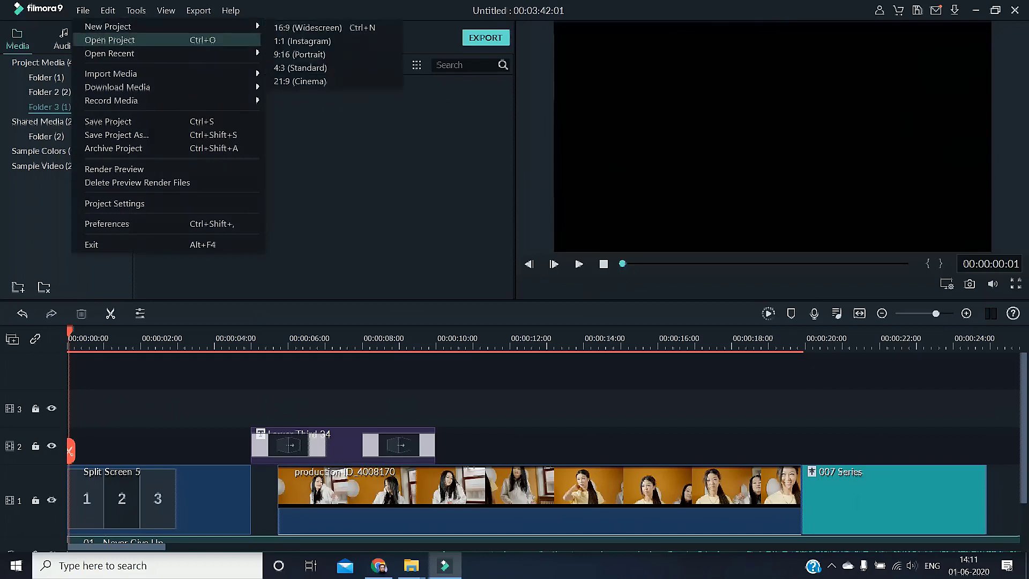
key(Up)
key(Down)
key(Down)
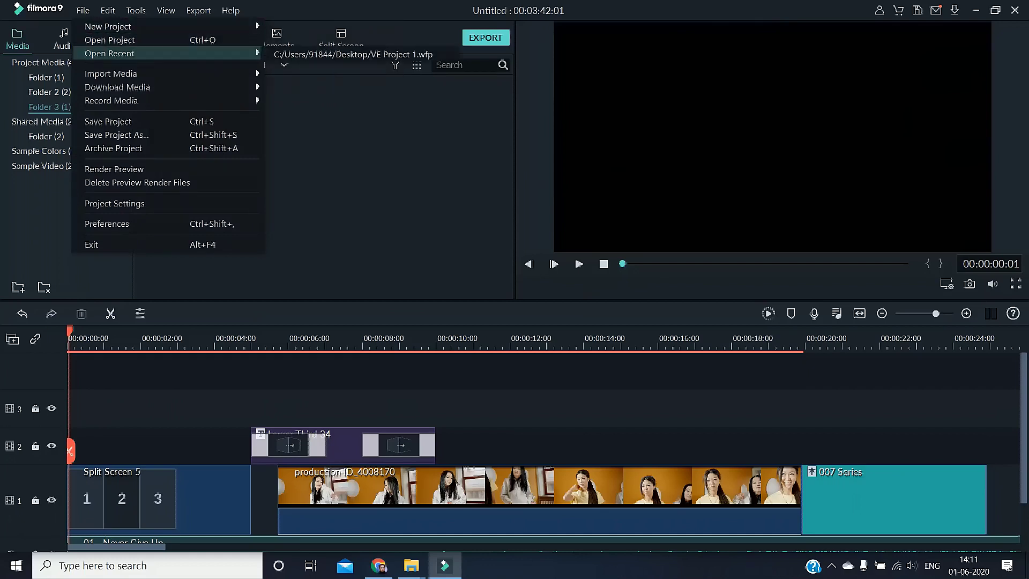
key(Down)
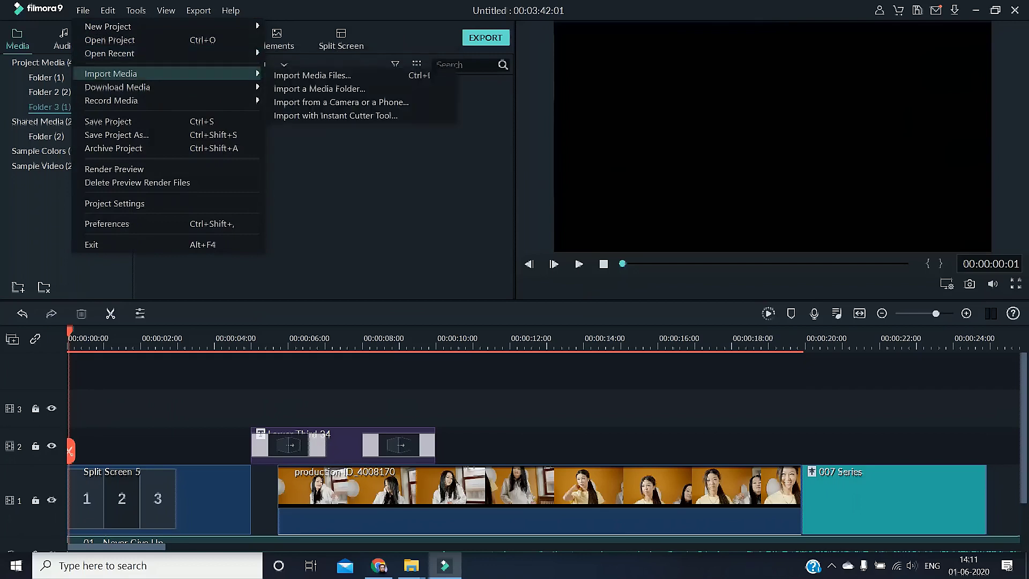
key(Down)
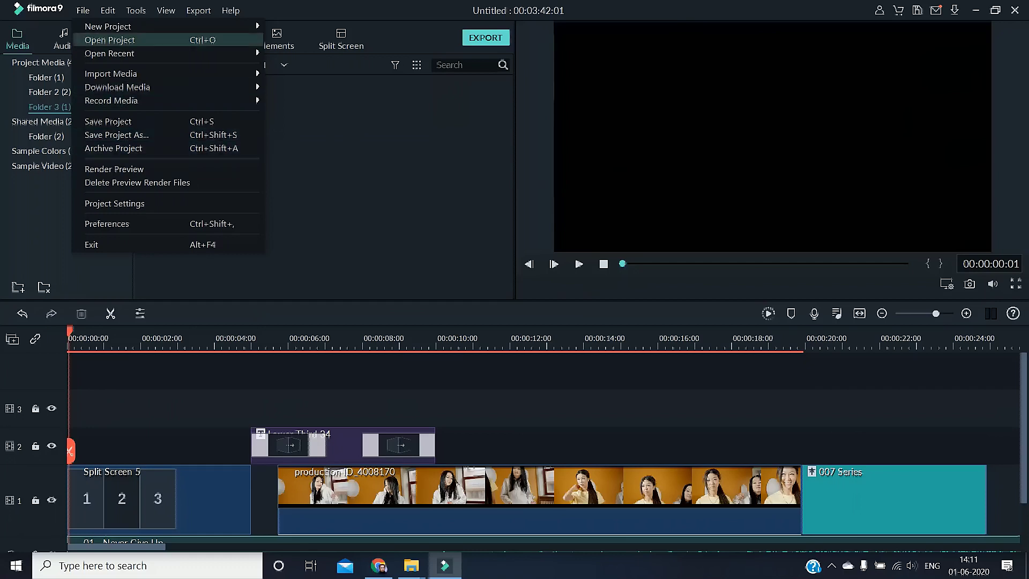
mouse_move(107, 11)
key(Escape)
Look through the available editing, clip tool, playback view and export commands
click(108, 11)
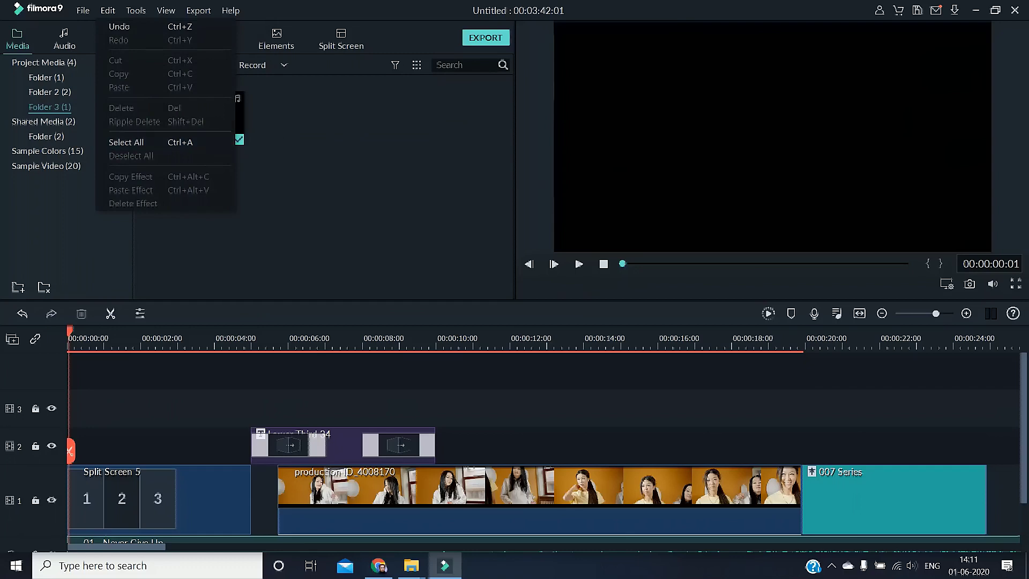
click(136, 11)
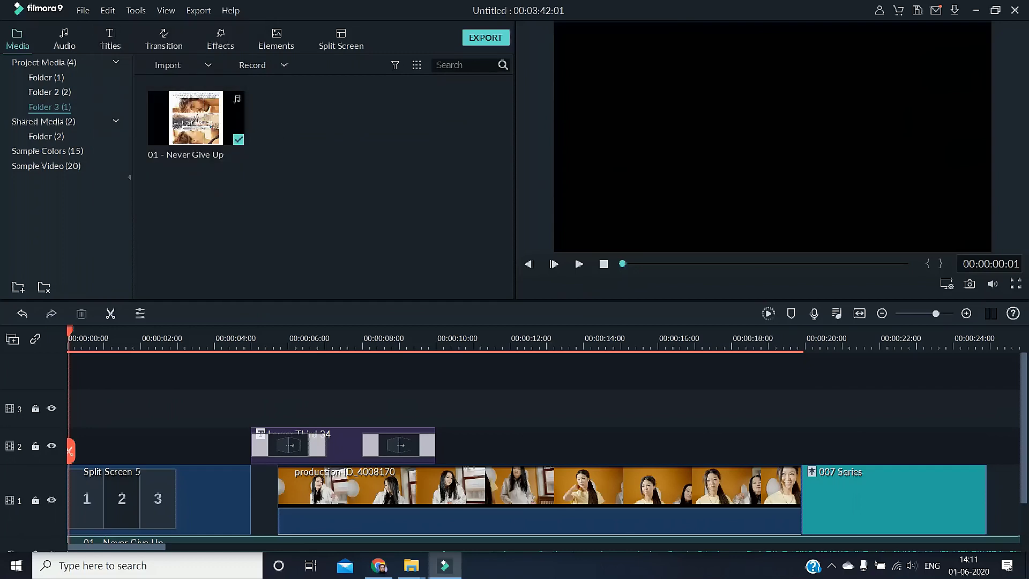
key(alt+t)
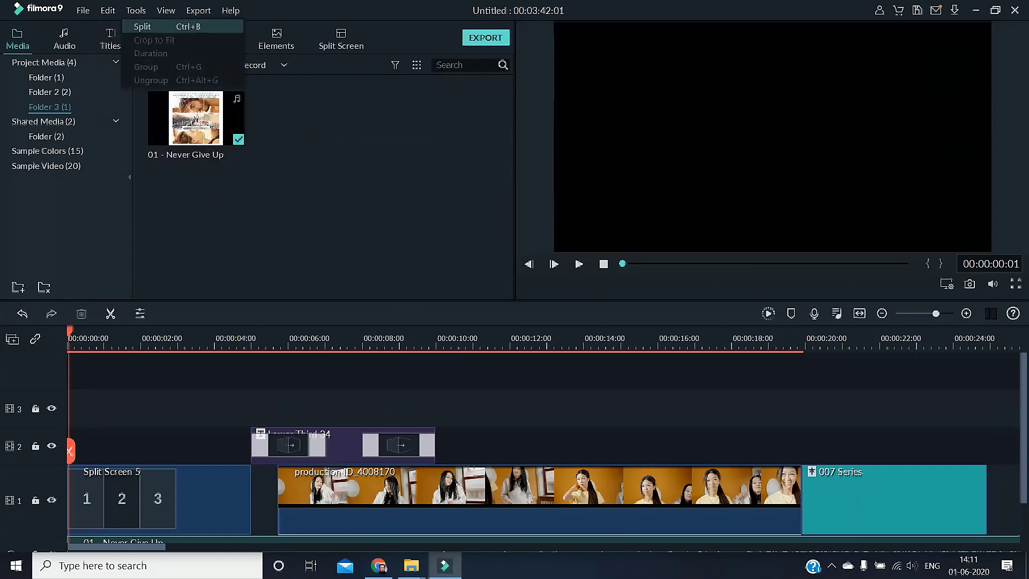
key(Right)
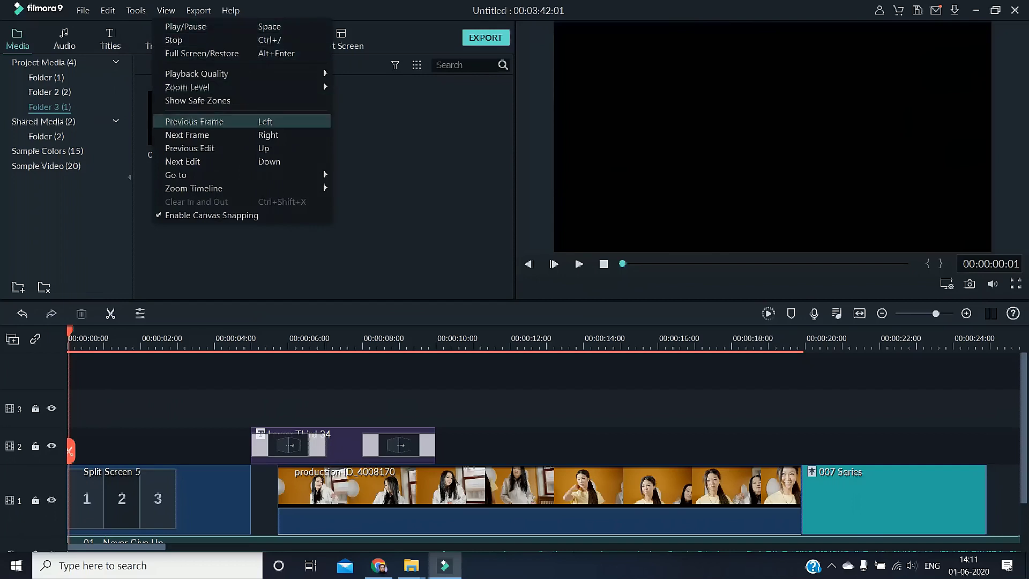
key(Right)
click(199, 10)
click(199, 11)
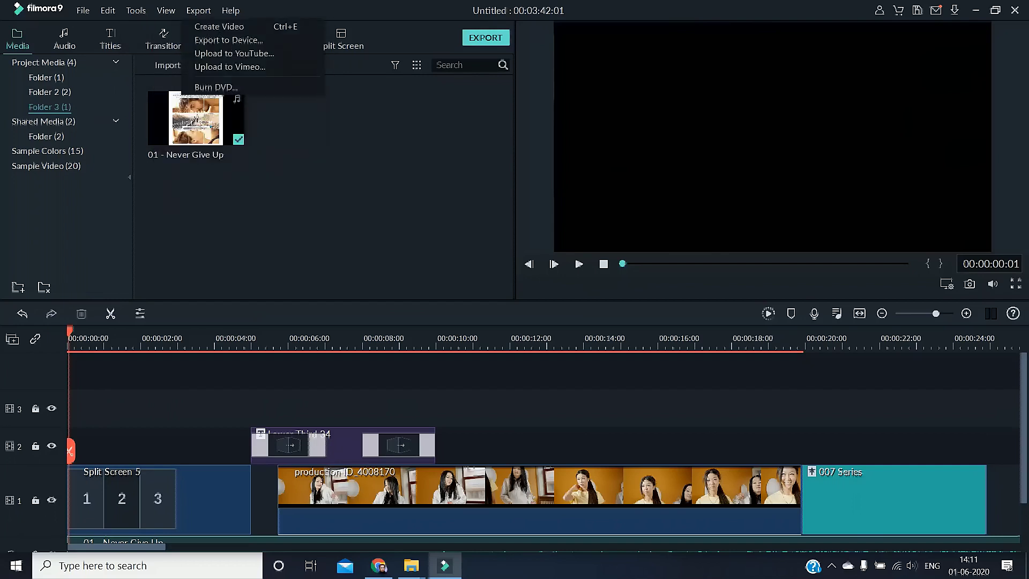
key(Down)
key(Down)
key(Escape)
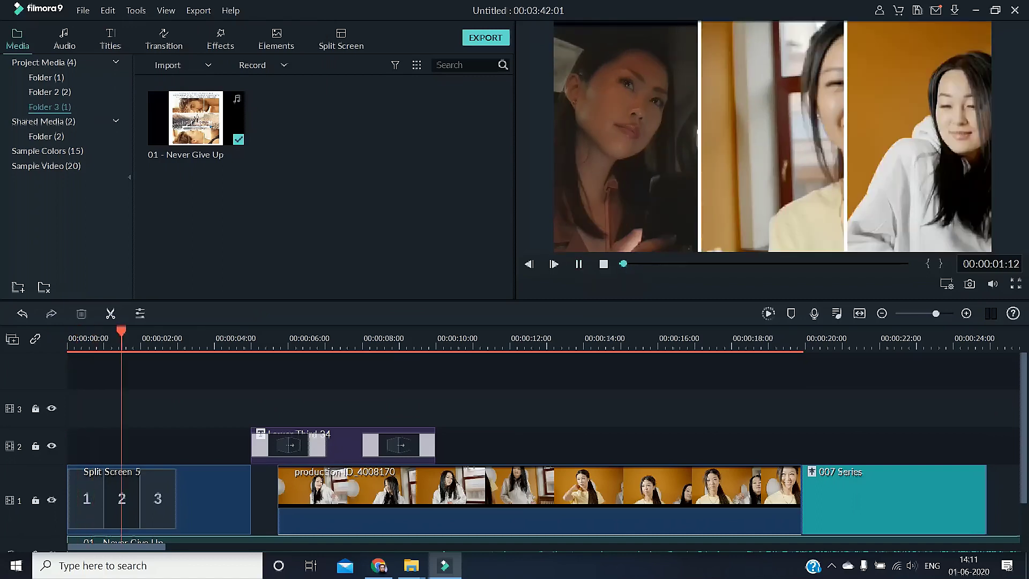
Play the timeline from the split screen through the main clip and pause at the 21-second mark
key(space)
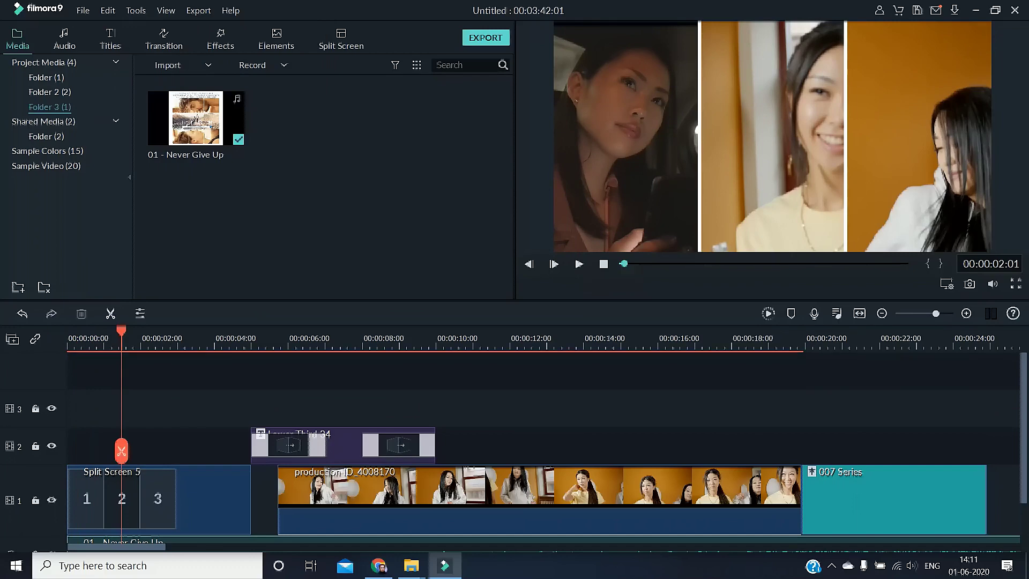
click(578, 263)
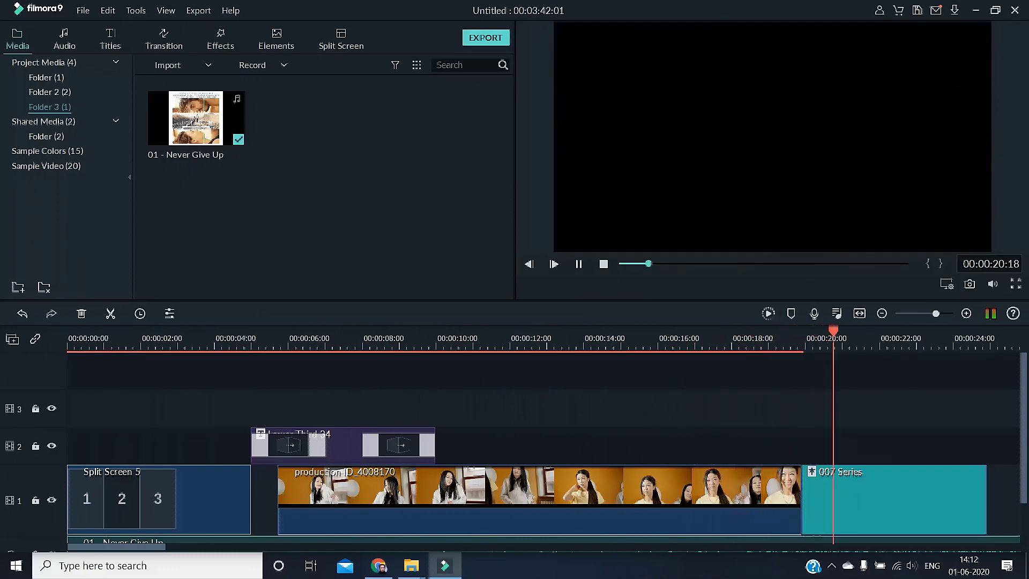
key(space)
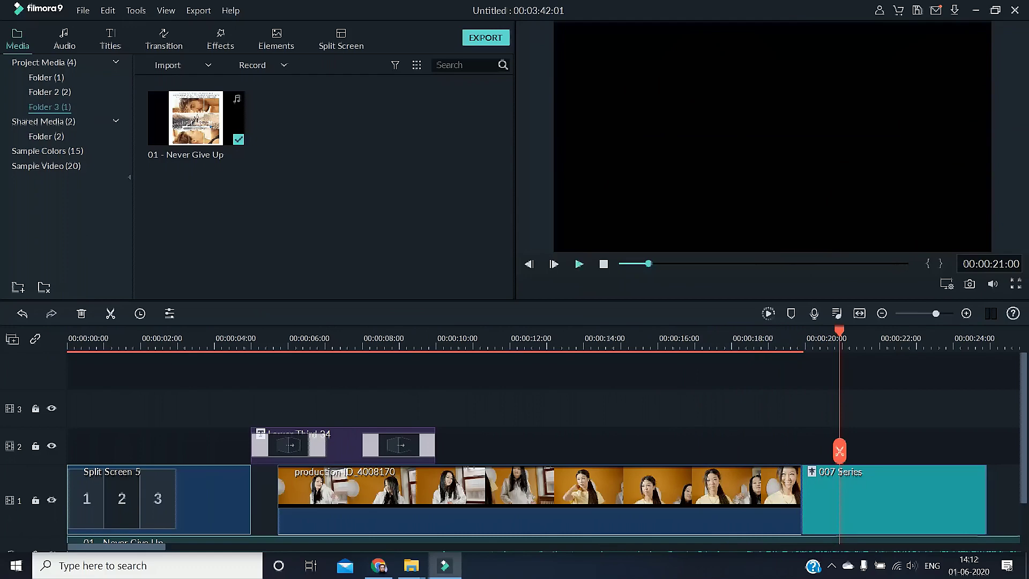
Resume timeline playback and browse the filters in the effects library
key(space)
key(alt+5)
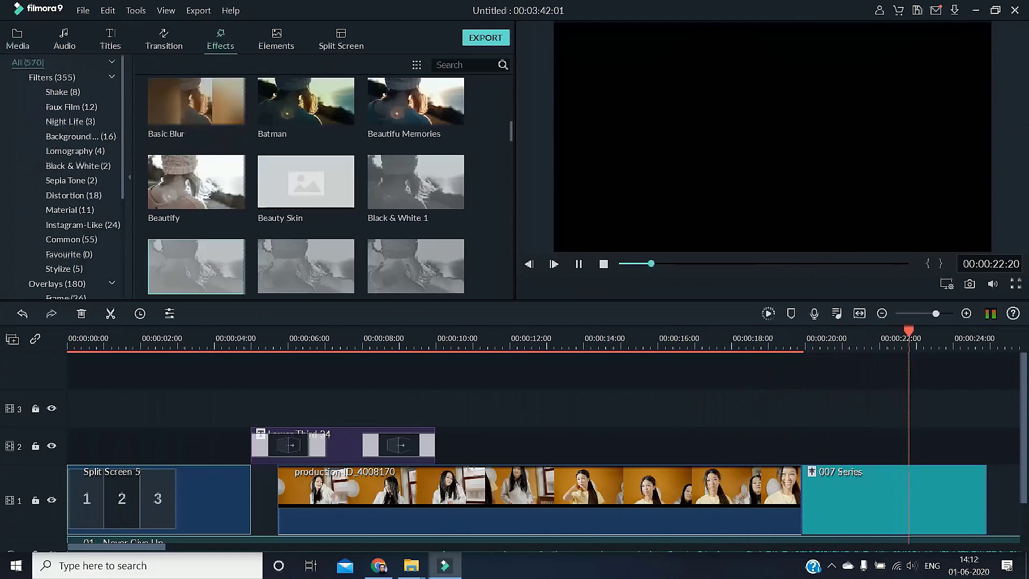
scroll(306, 183, down, 15)
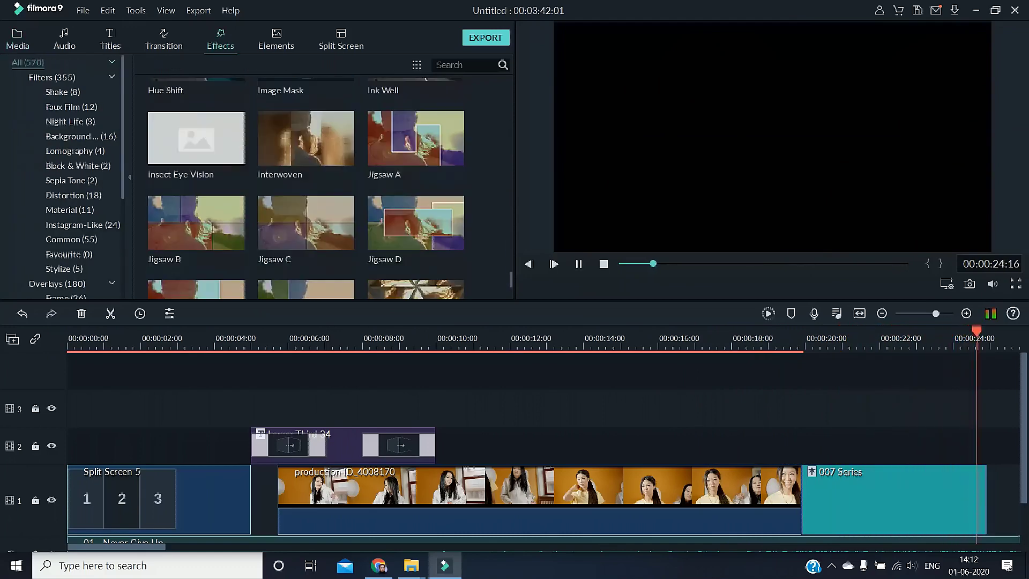
scroll(305, 188, down, 4)
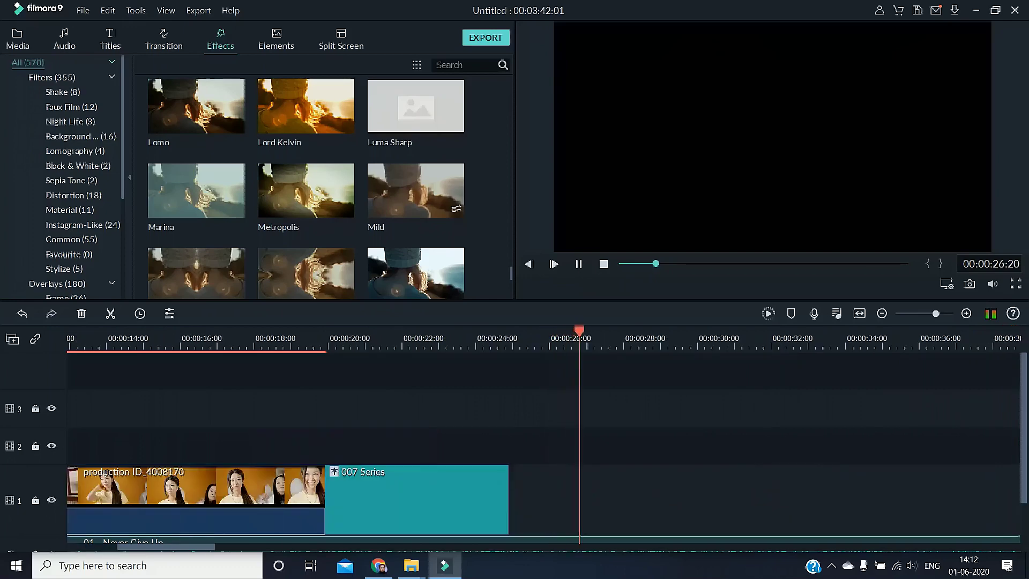
Browse the split-screen layouts from the two-pane templates to the last multi-pane ones
click(341, 40)
scroll(416, 126, down, 4)
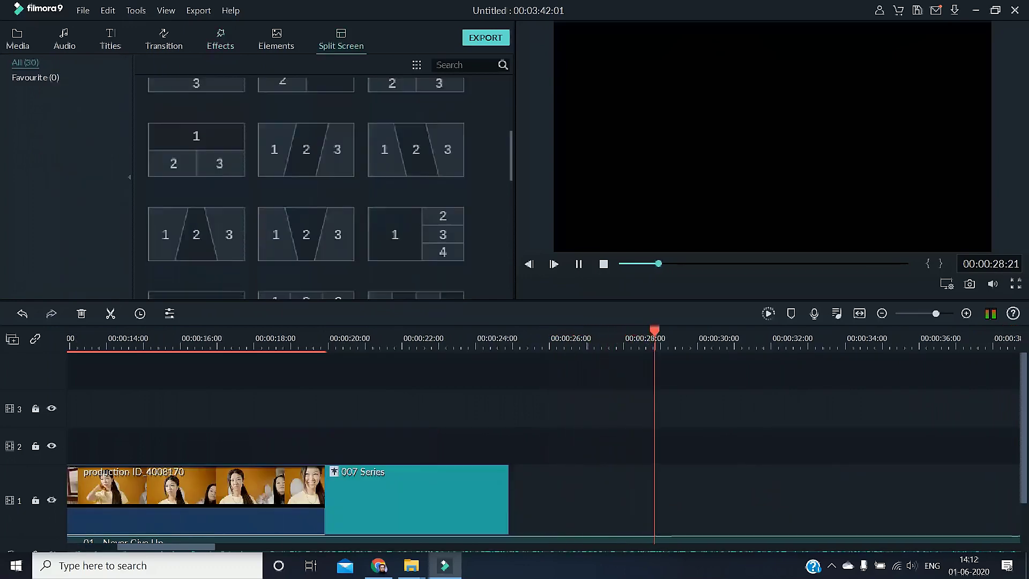
scroll(322, 171, down, 3)
scroll(415, 128, up, 10)
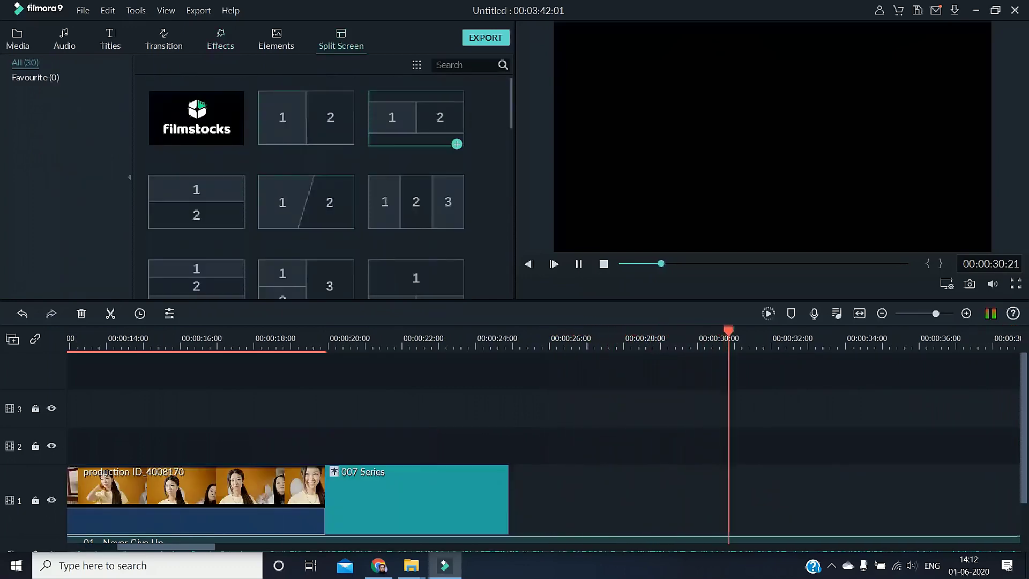
scroll(321, 177, down, 6)
scroll(322, 177, up, 3)
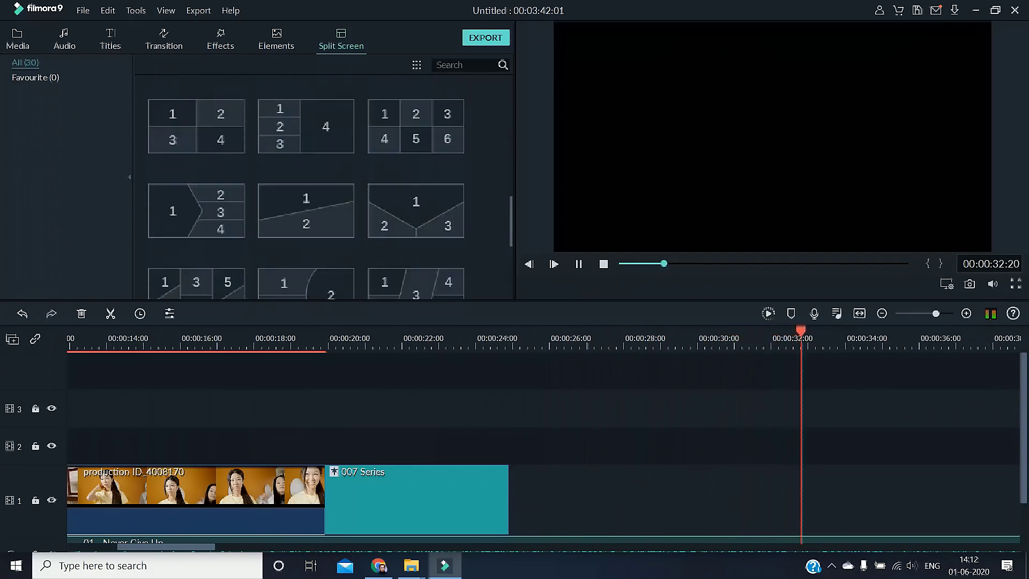
scroll(347, 184, down, 5)
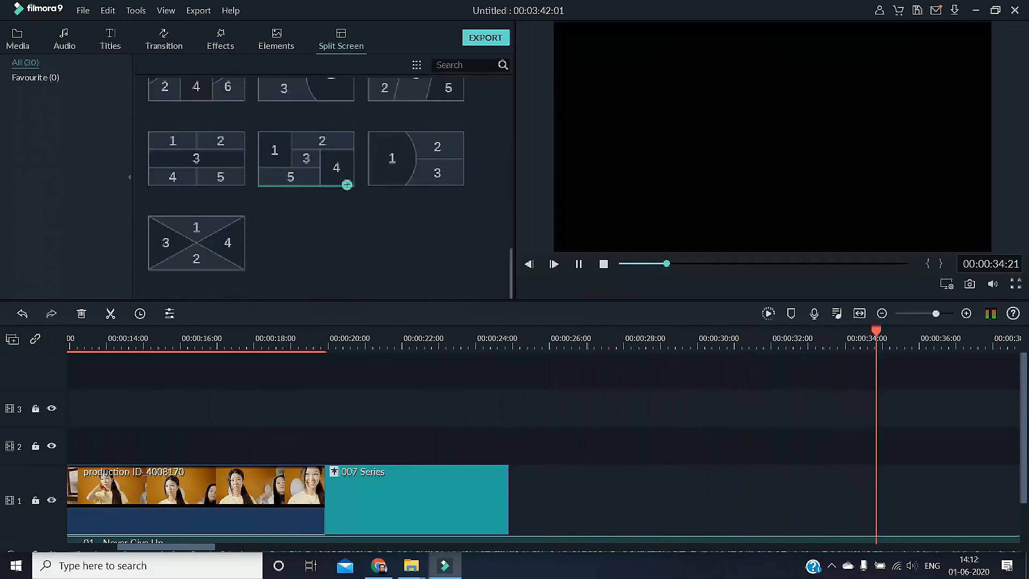
scroll(456, 182, up, 3)
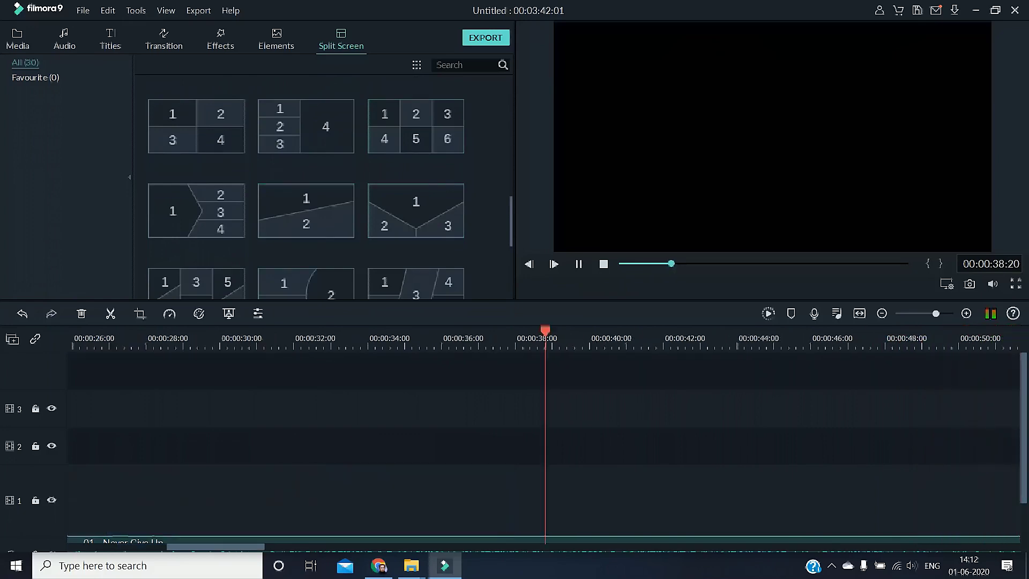
Browse the remaining filters and the film overlays in the effects library and pause timeline playback
click(220, 40)
scroll(306, 191, down, 5)
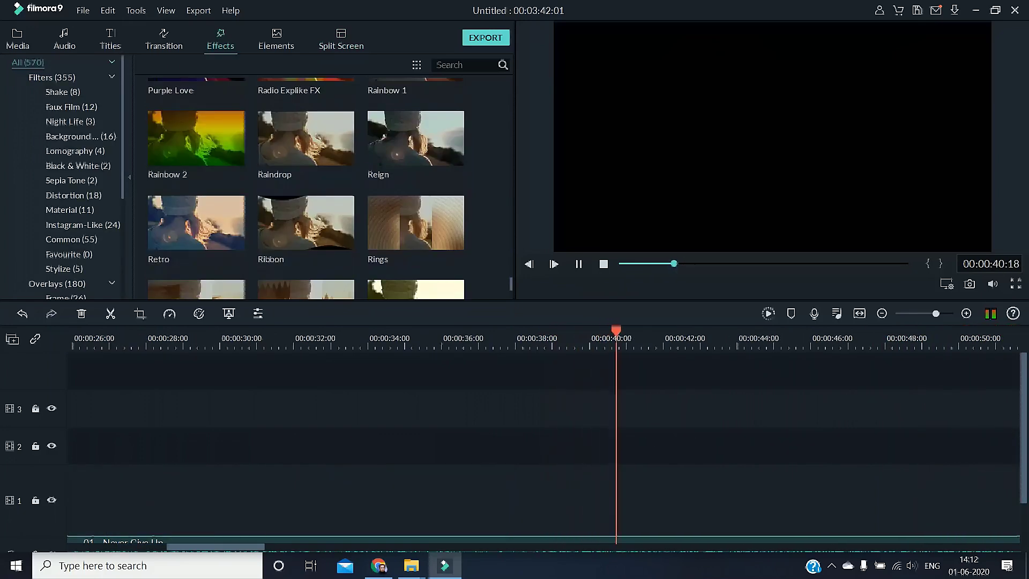
scroll(306, 222, down, 10)
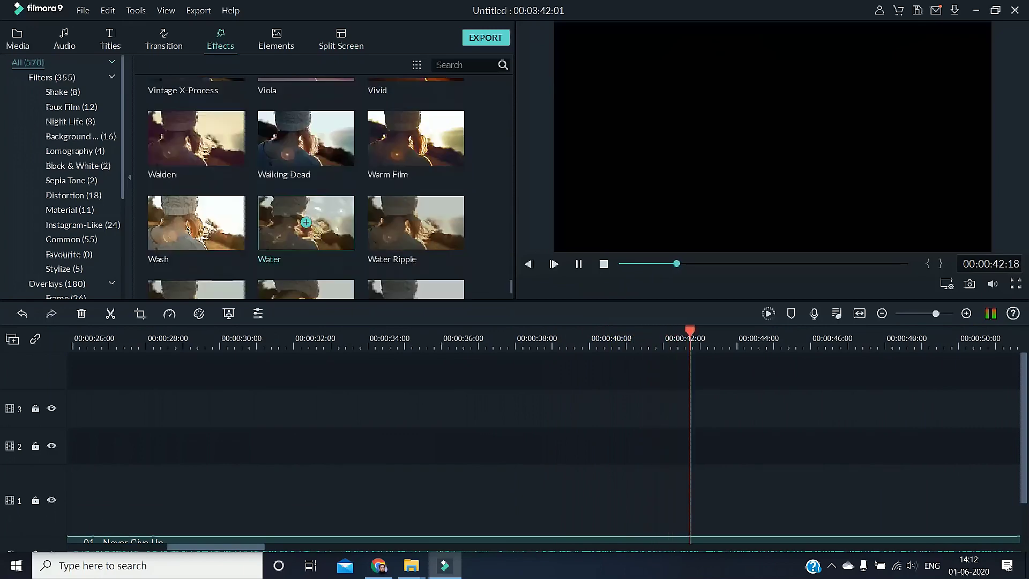
scroll(305, 222, down, 20)
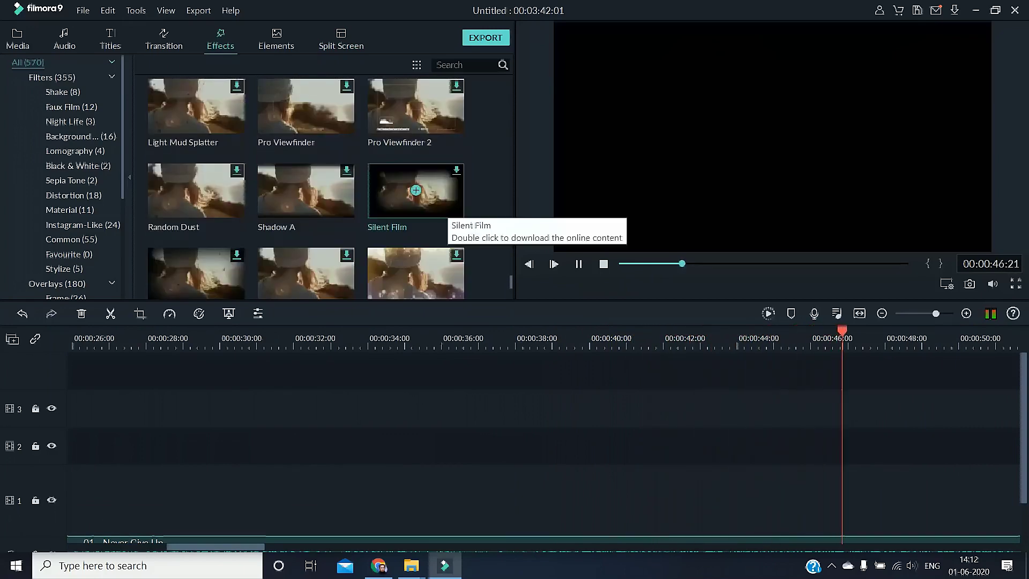
scroll(80, 197, down, 5)
scroll(305, 199, up, 10)
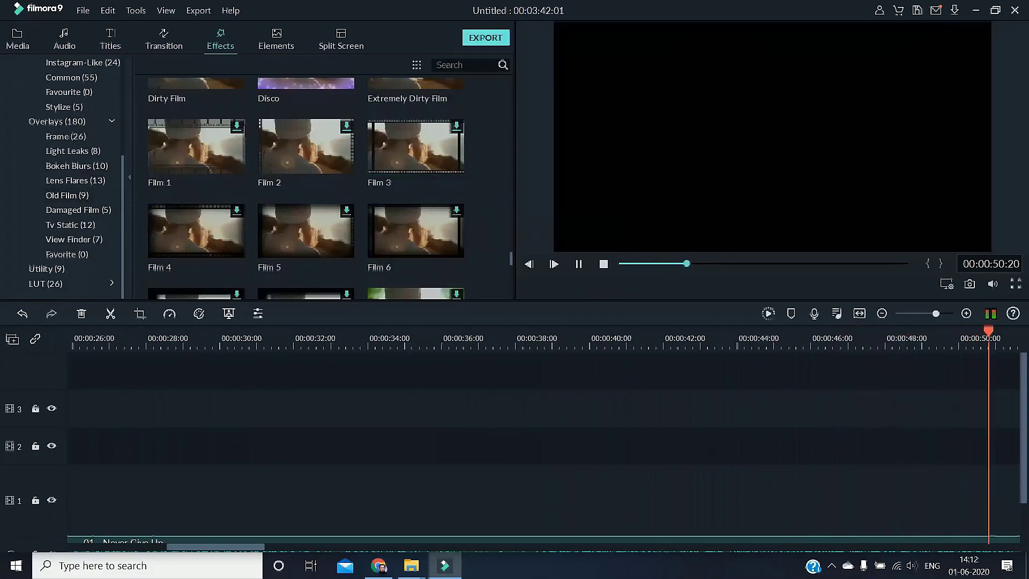
key(space)
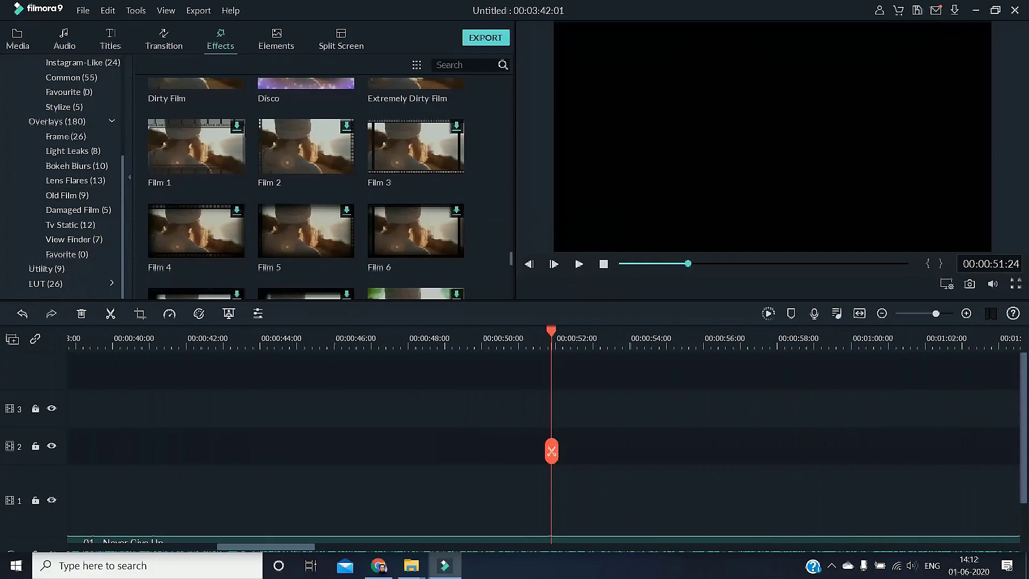
Play the timeline from its beginning, then compare the purchase plans offered before exporting and dismiss them
key(Home)
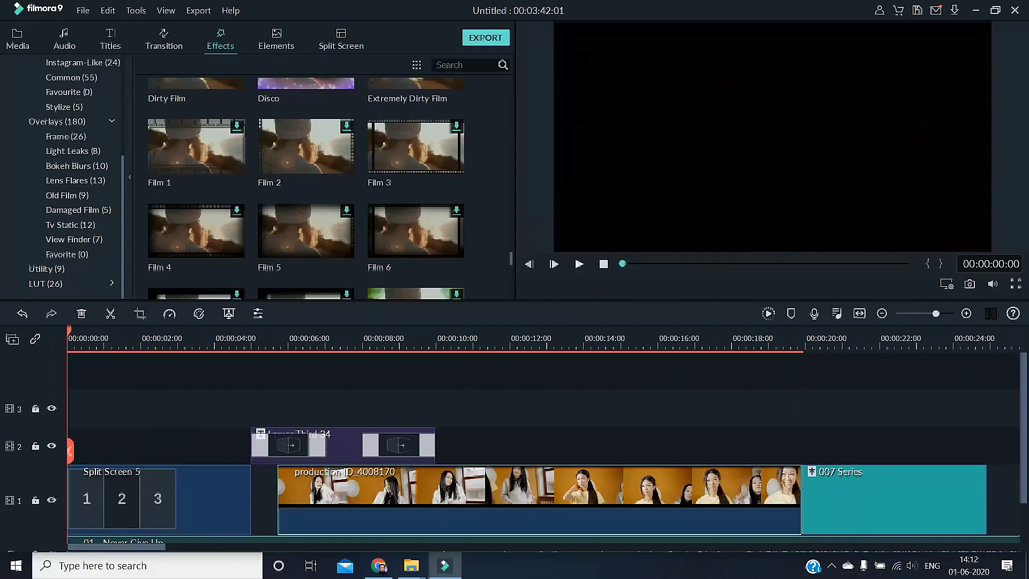
key(space)
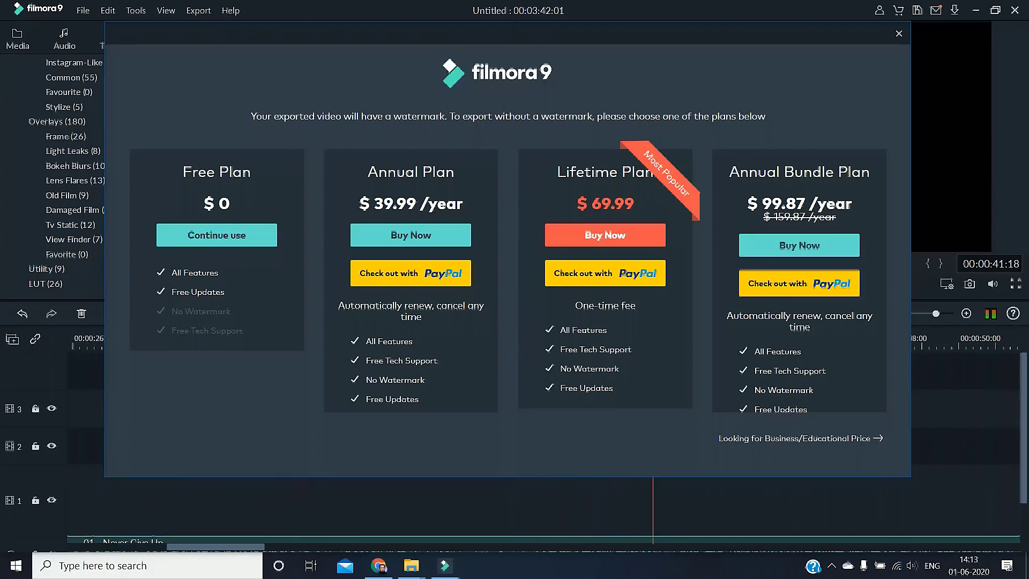
scroll(507, 261, down, 3)
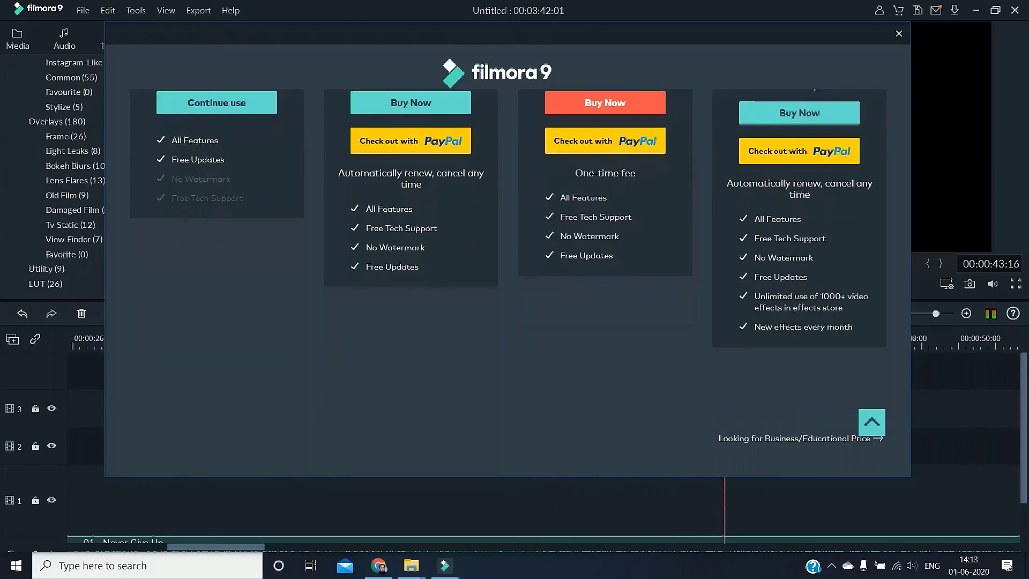
scroll(508, 260, up, 3)
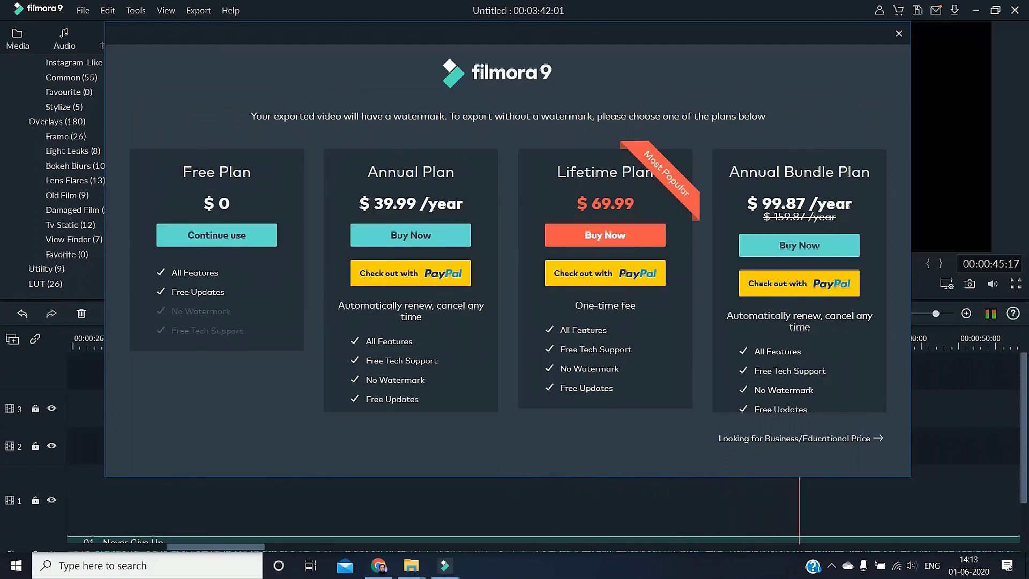
scroll(508, 279, down, 2)
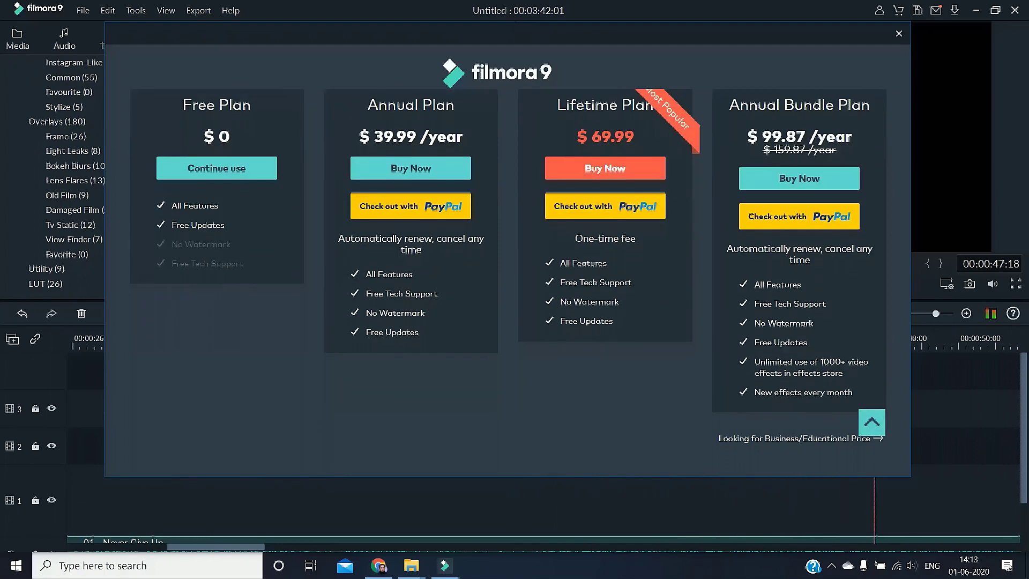
scroll(508, 279, up, 2)
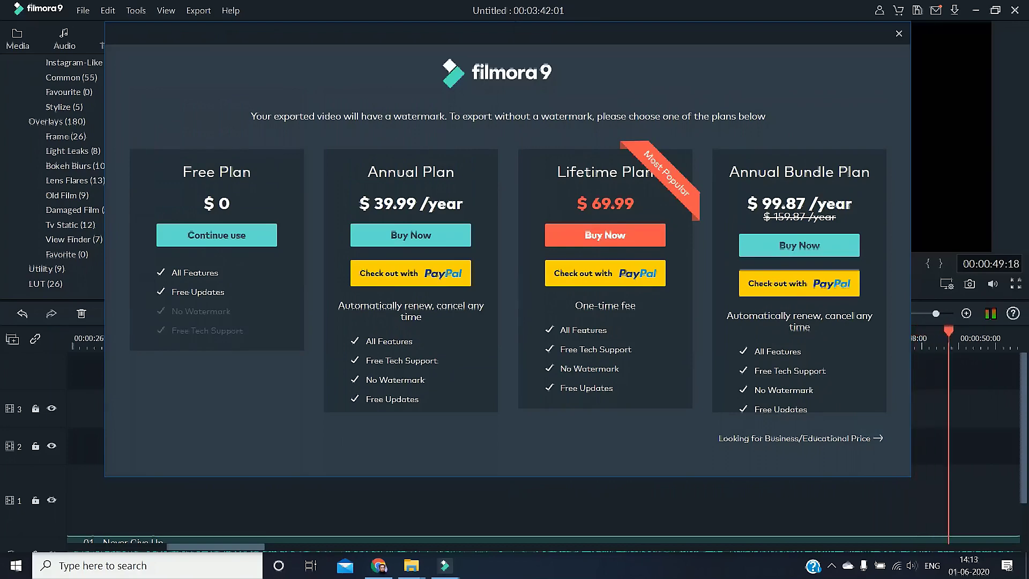
key(Escape)
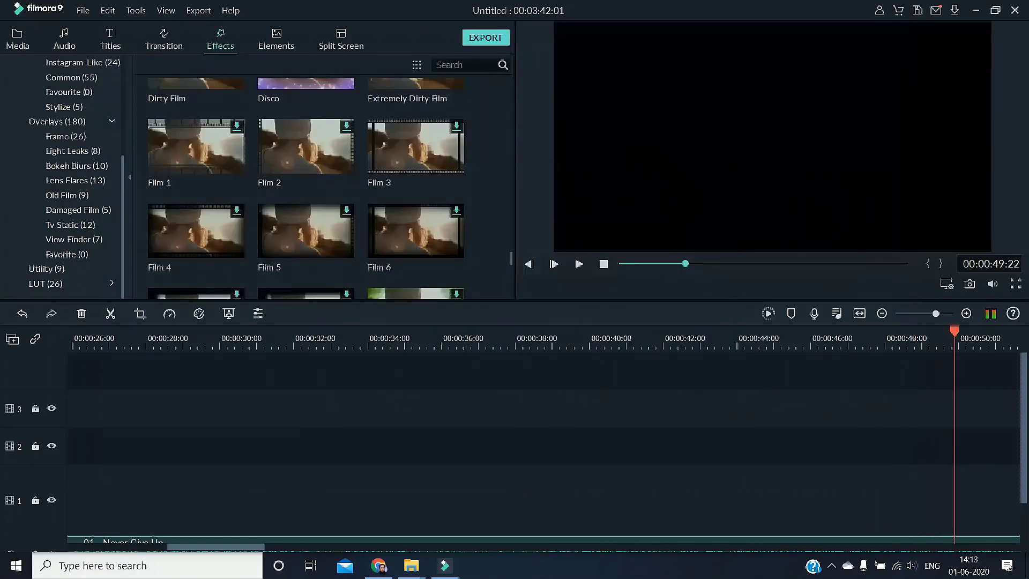
Open the export settings and look through the local file formats from MP4 to MP3
key(ctrl+e)
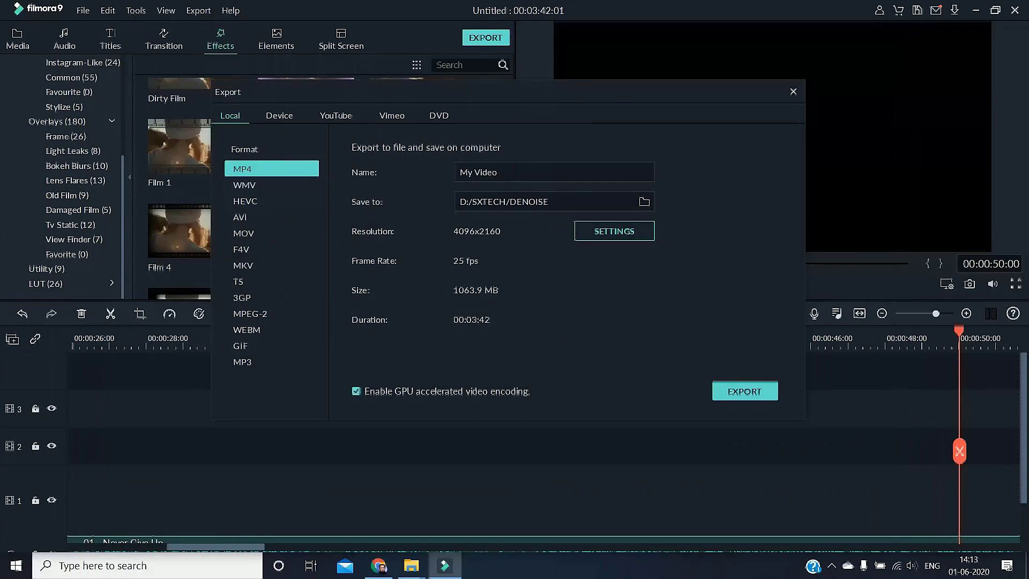
click(272, 186)
click(271, 201)
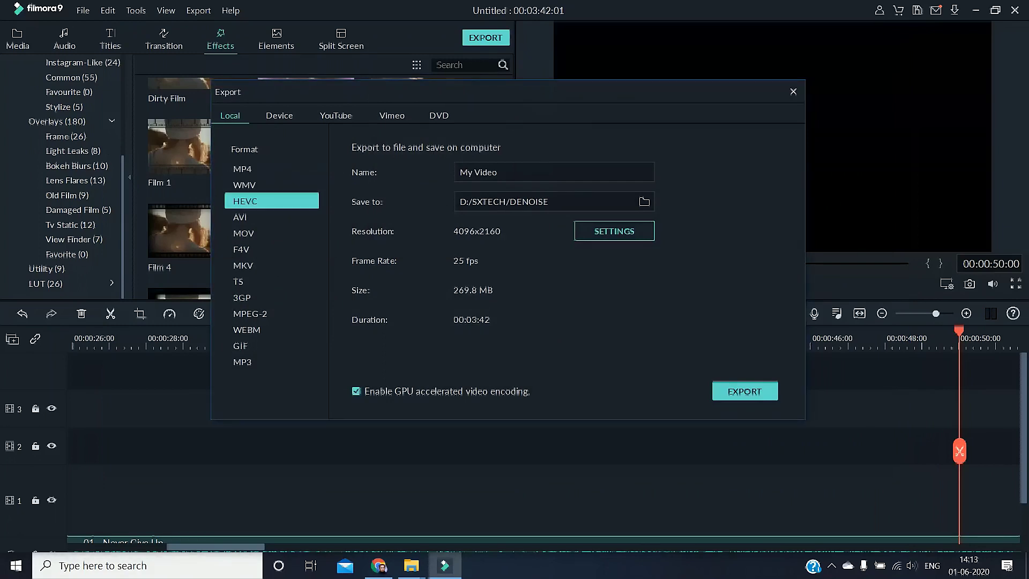
click(272, 234)
click(241, 249)
click(243, 265)
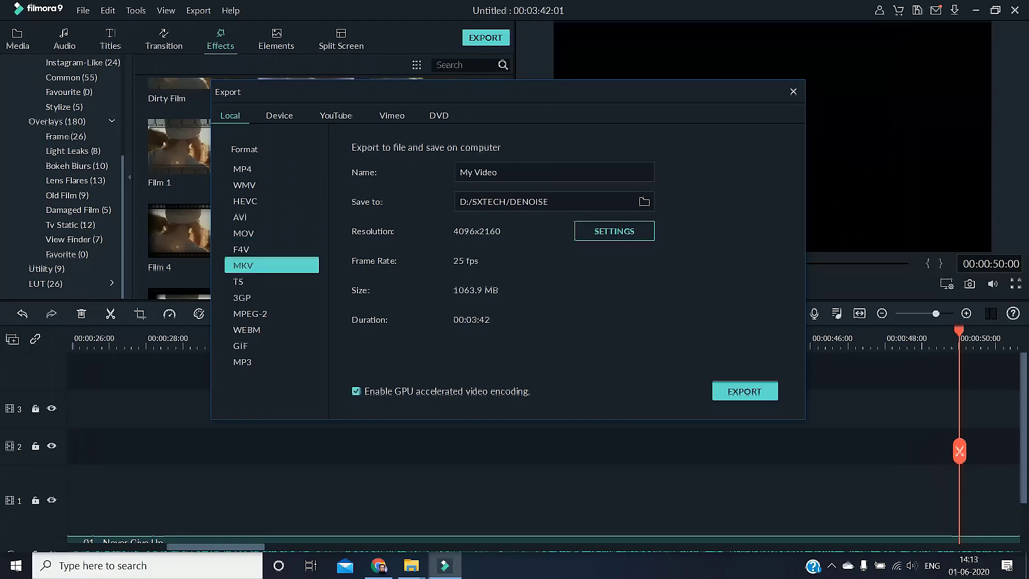
click(242, 298)
click(272, 266)
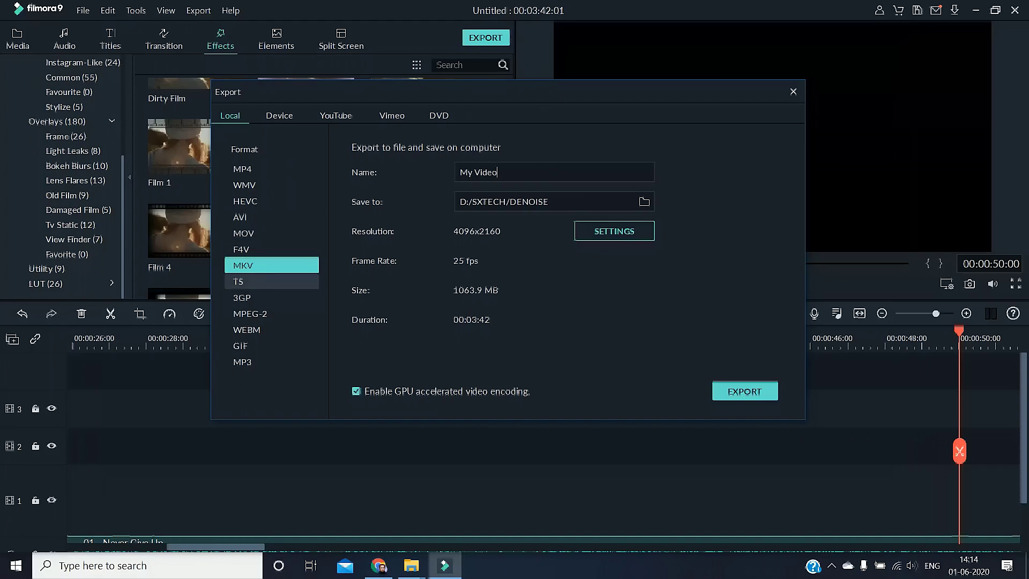
click(272, 281)
click(272, 297)
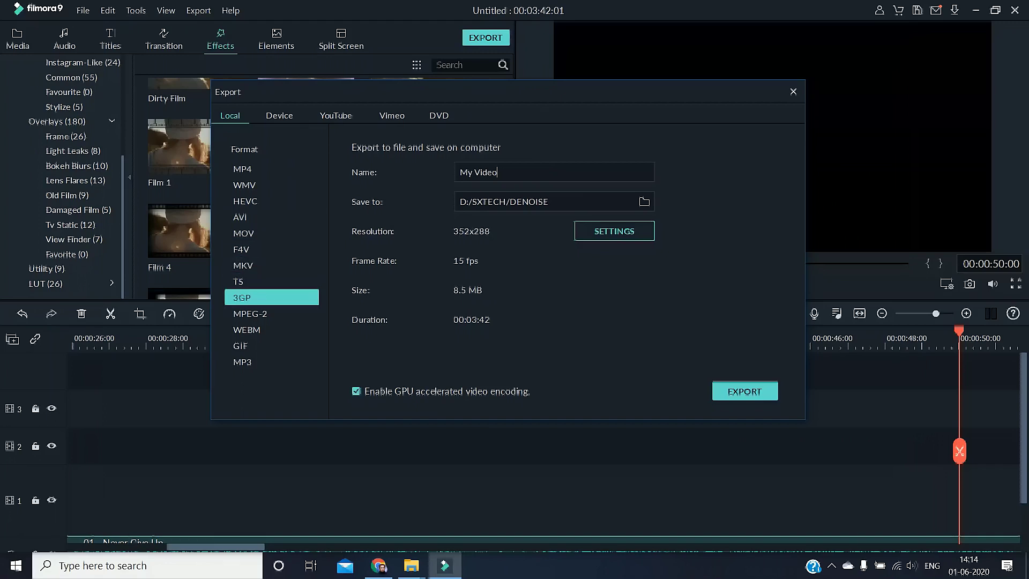
click(272, 314)
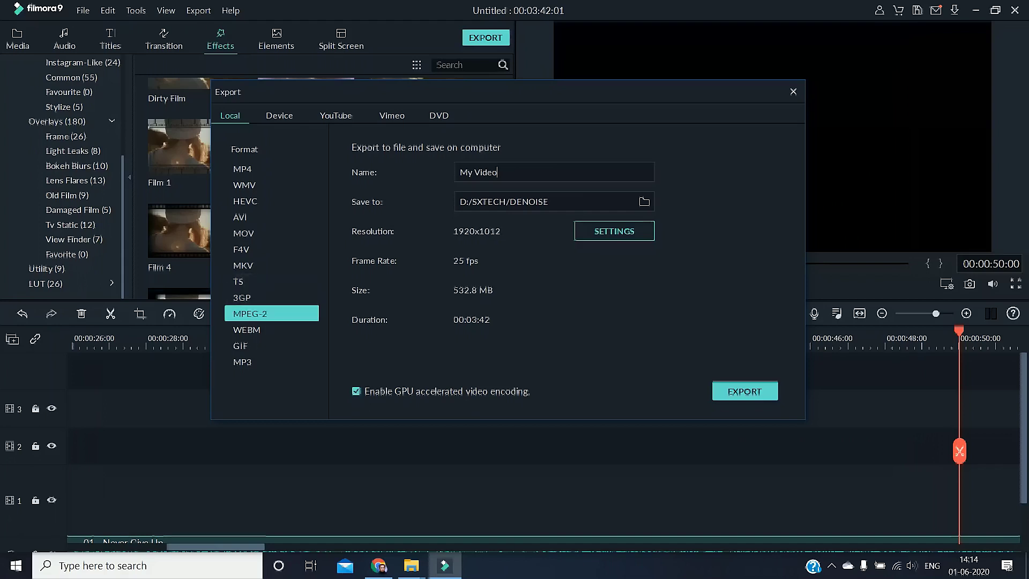
click(272, 329)
click(271, 346)
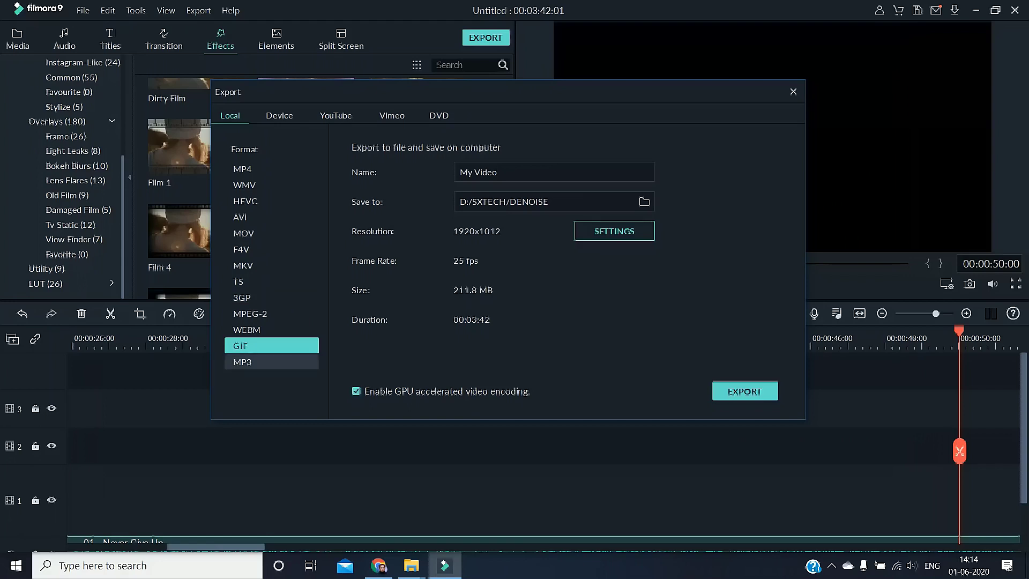
click(272, 362)
Compare the F4V and MP4 local export options and choose 3GP as the output format
click(272, 297)
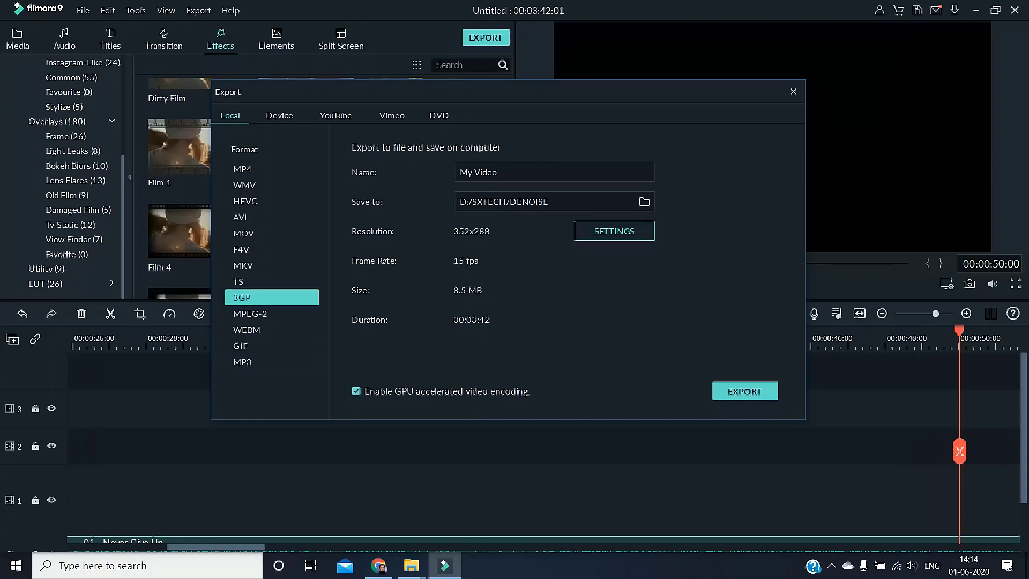
click(272, 249)
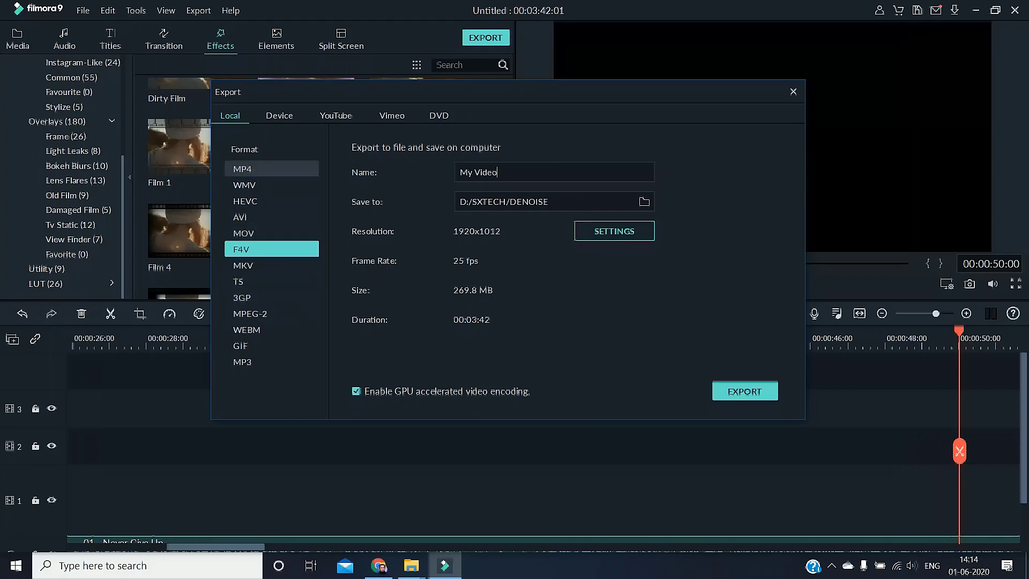
click(272, 169)
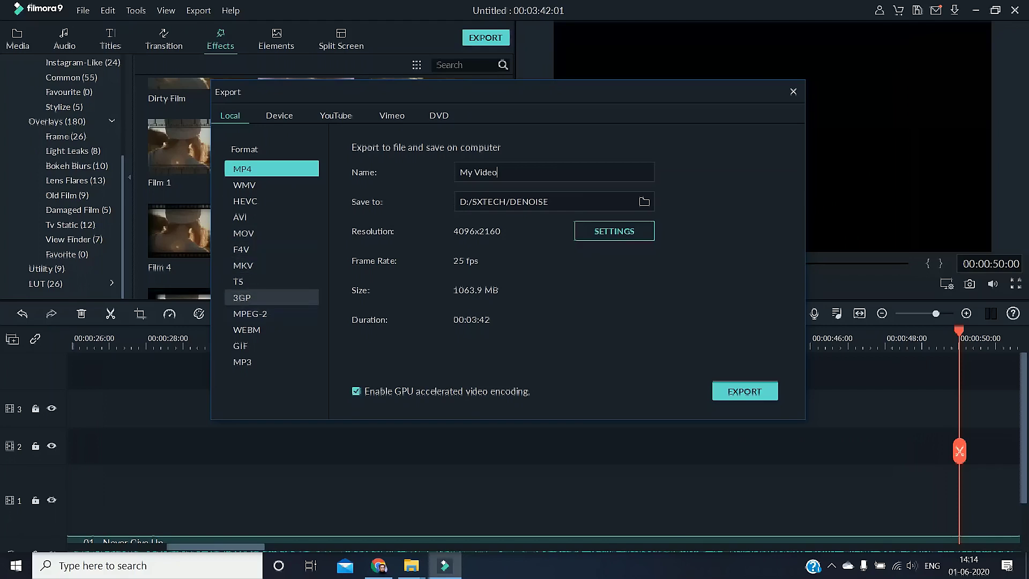
click(272, 297)
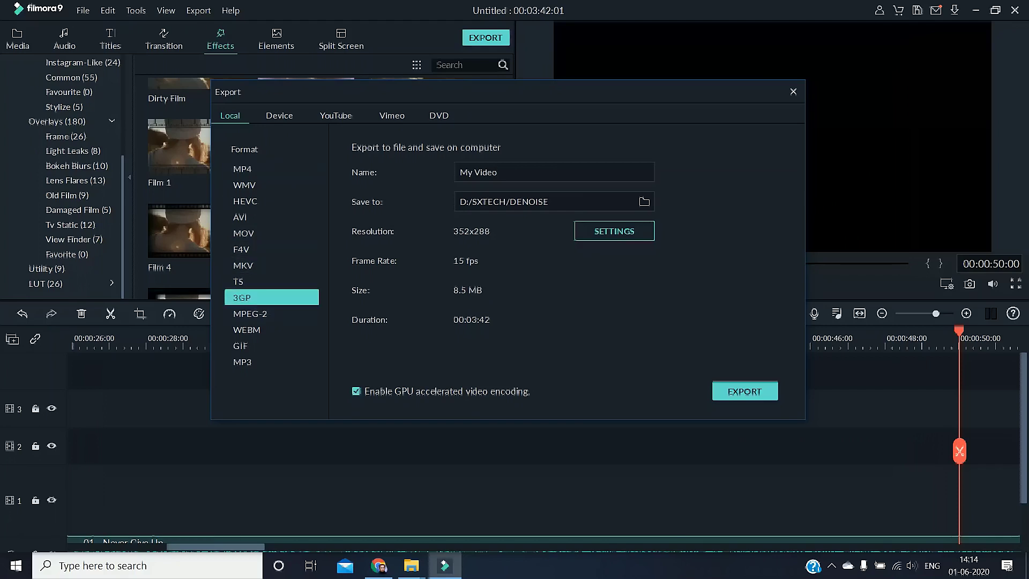
Look over the export options for devices, YouTube and Vimeo
click(279, 116)
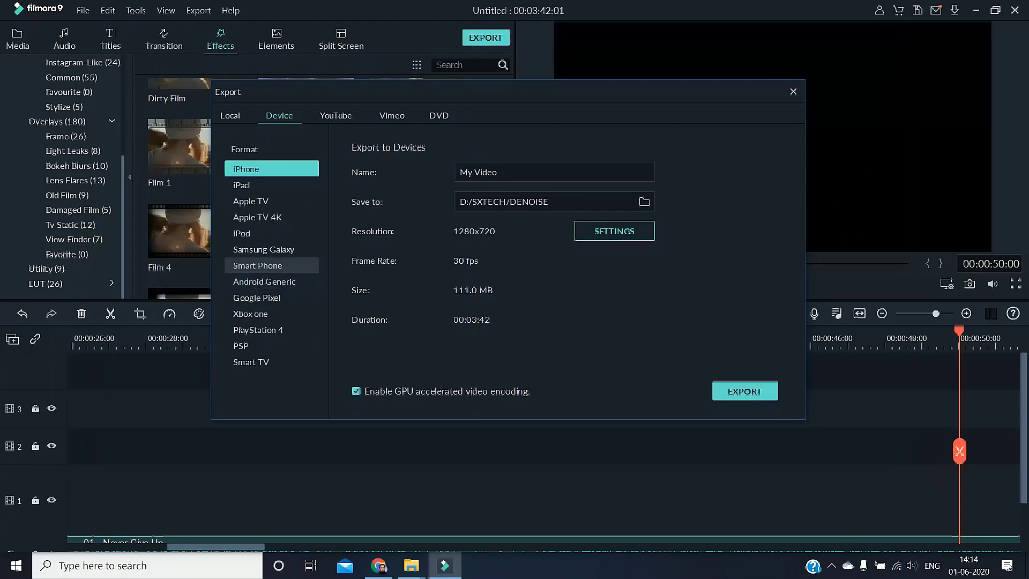
click(336, 116)
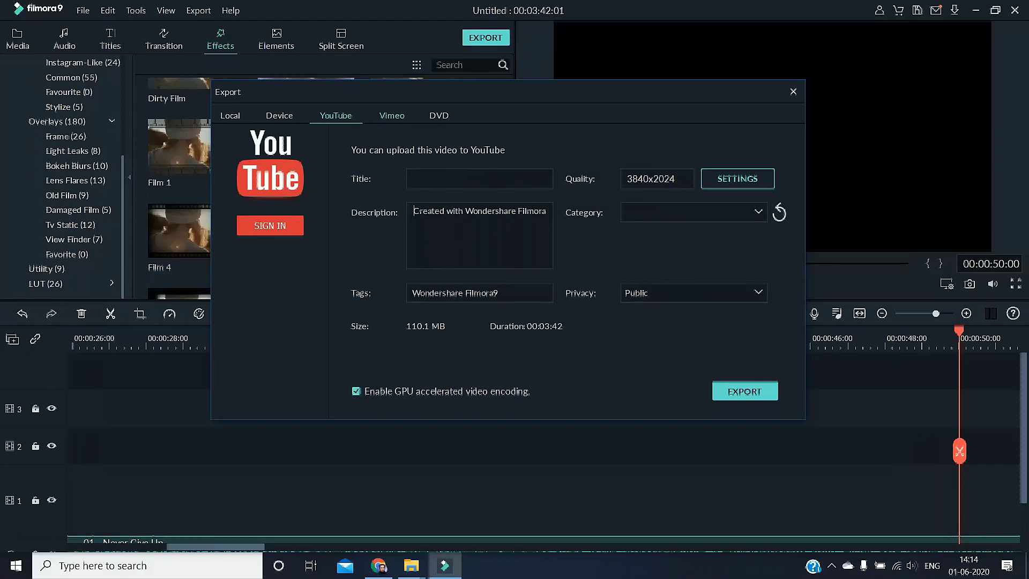
click(392, 116)
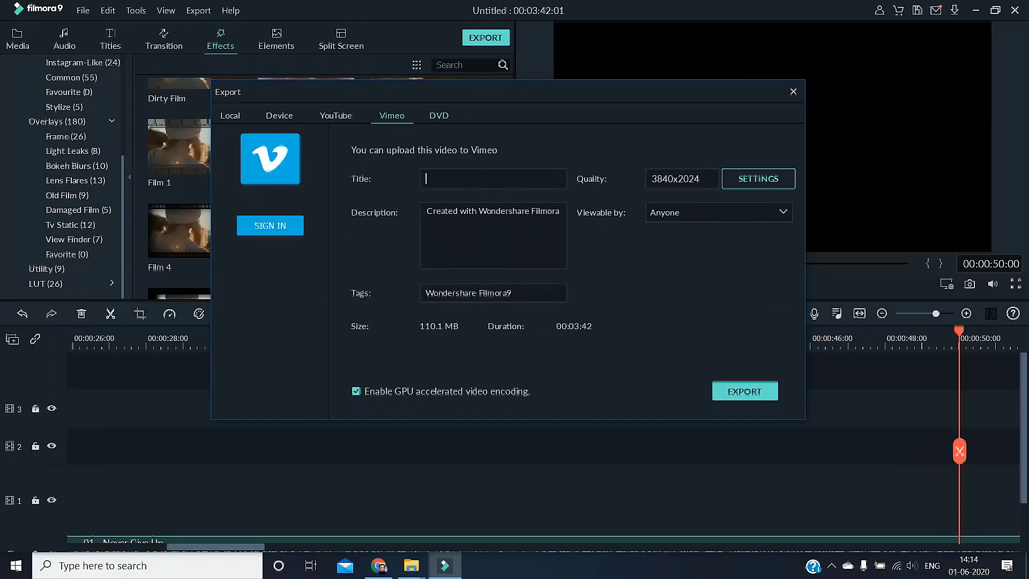
Title the YouTube upload SXTECH VIDEO and accept its encoding settings at Better quality
click(336, 116)
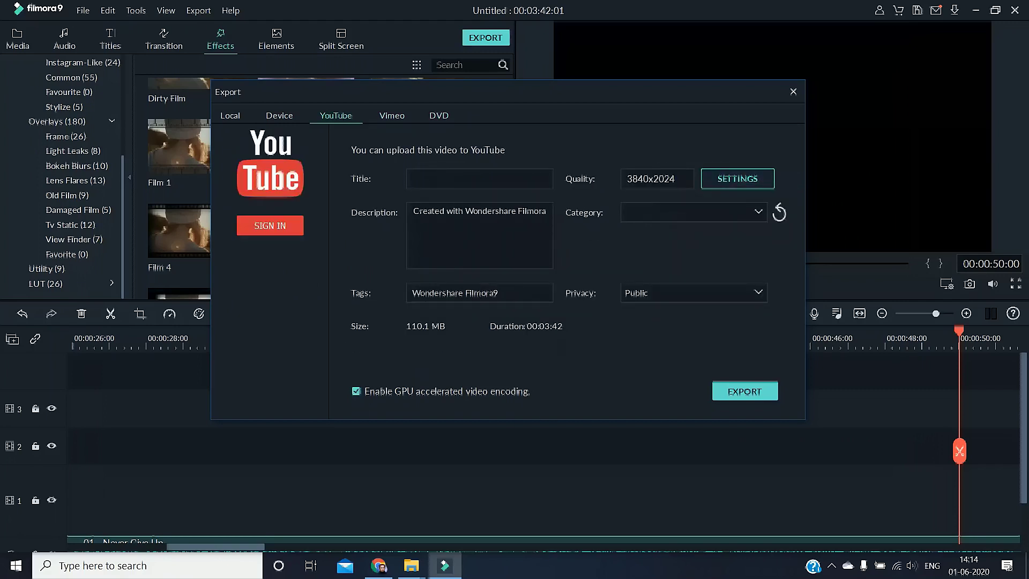
text(SXTECH VIDEO)
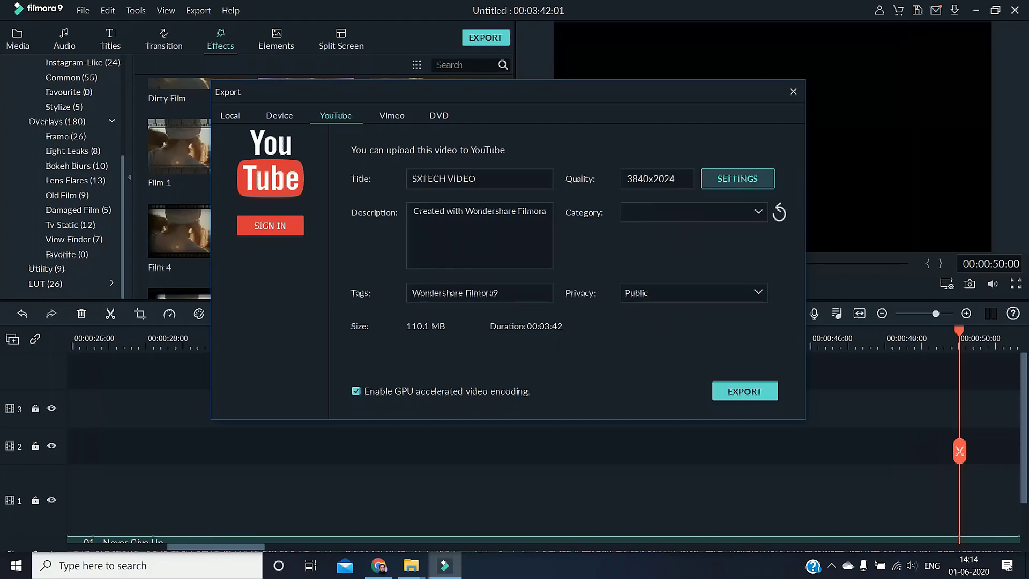
click(737, 179)
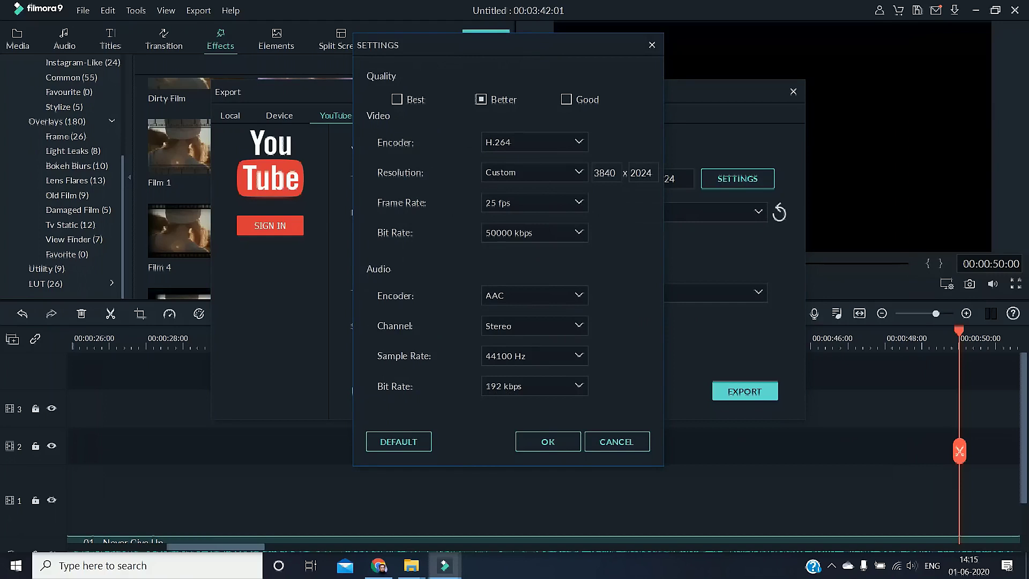
click(548, 441)
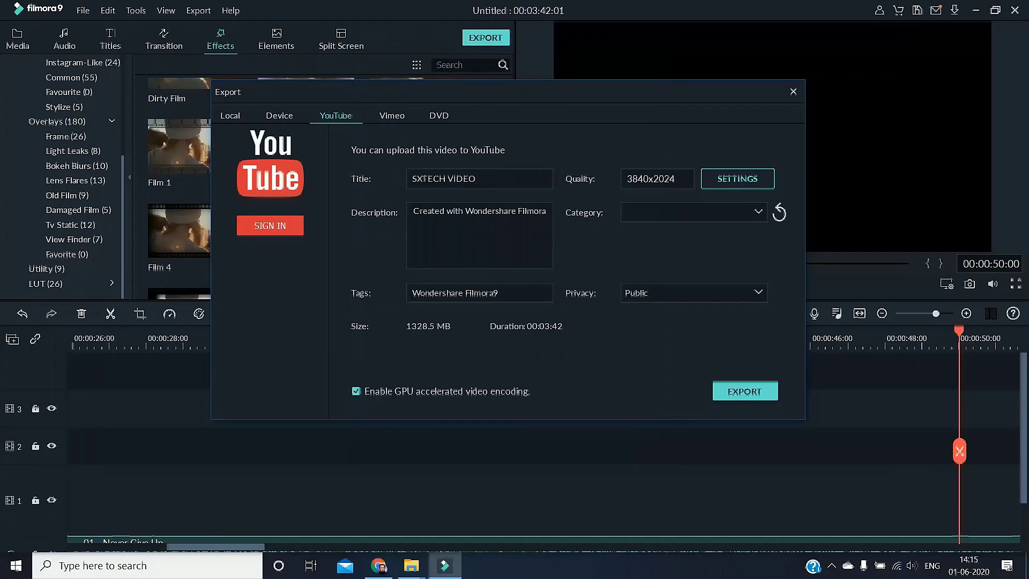
Examine the YouTube upload's description and privacy options and return to the local export settings
click(546, 212)
drag(546, 212, 526, 212)
click(758, 293)
click(758, 293)
click(230, 116)
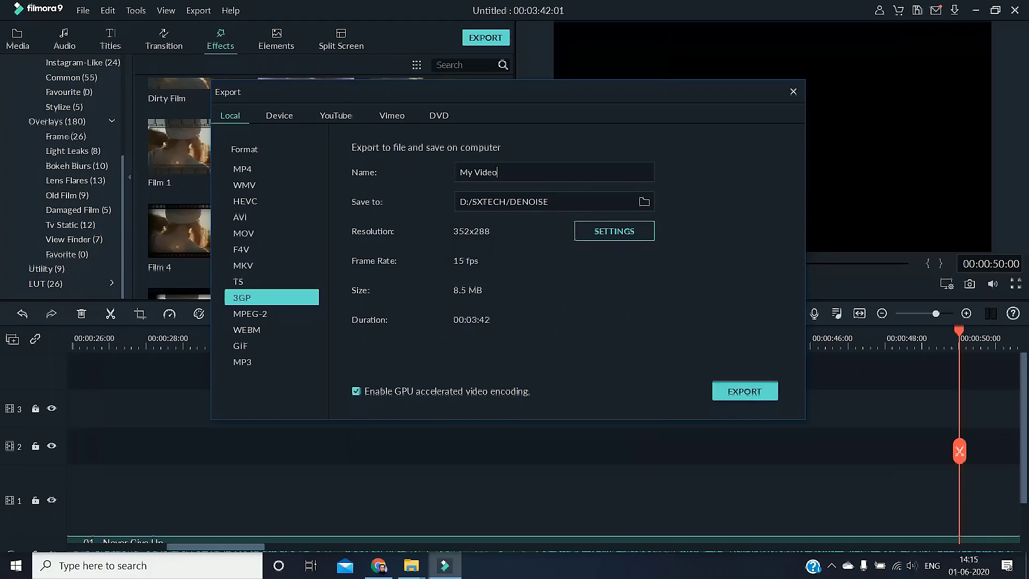
click(745, 391)
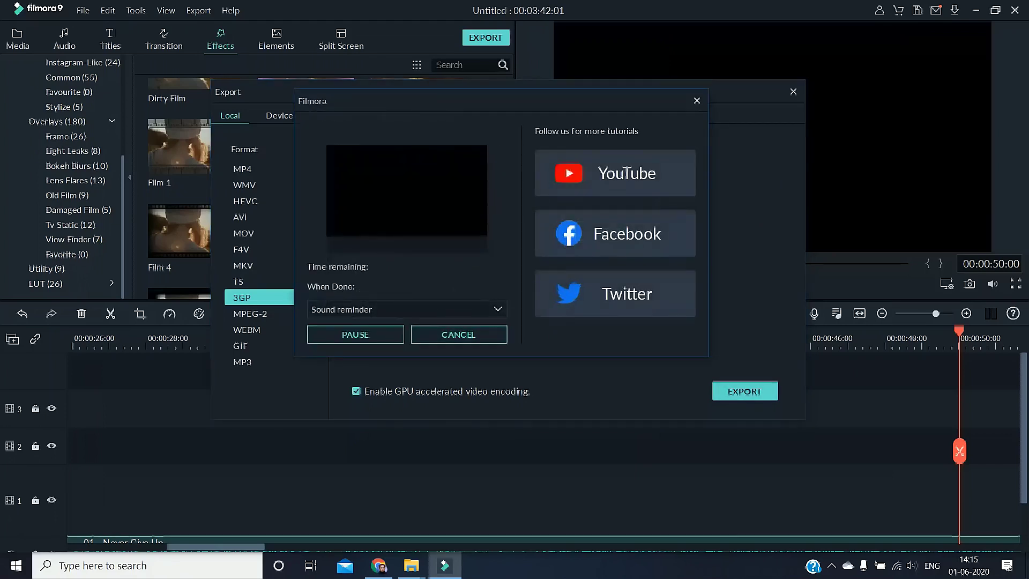
click(459, 334)
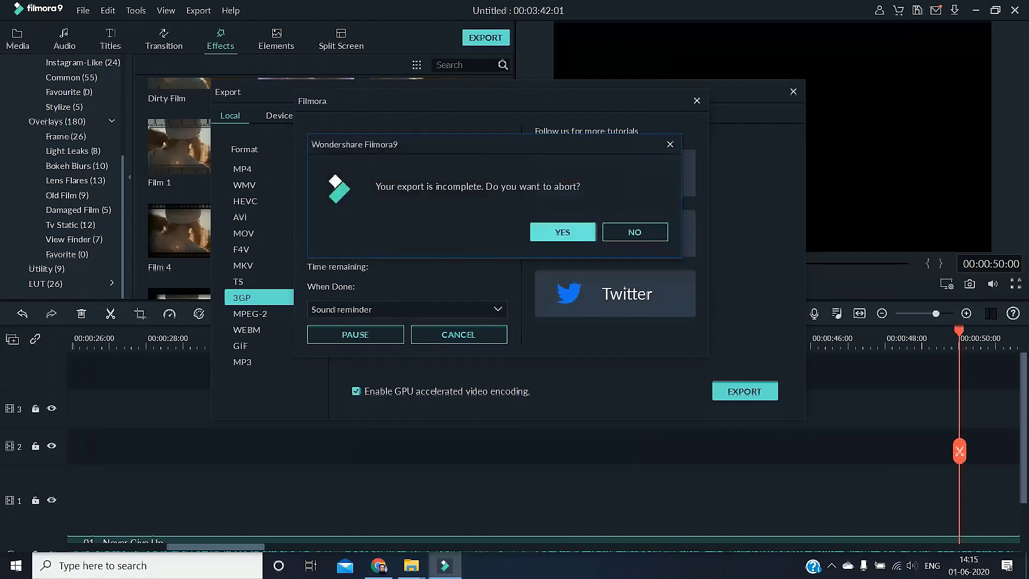
click(634, 232)
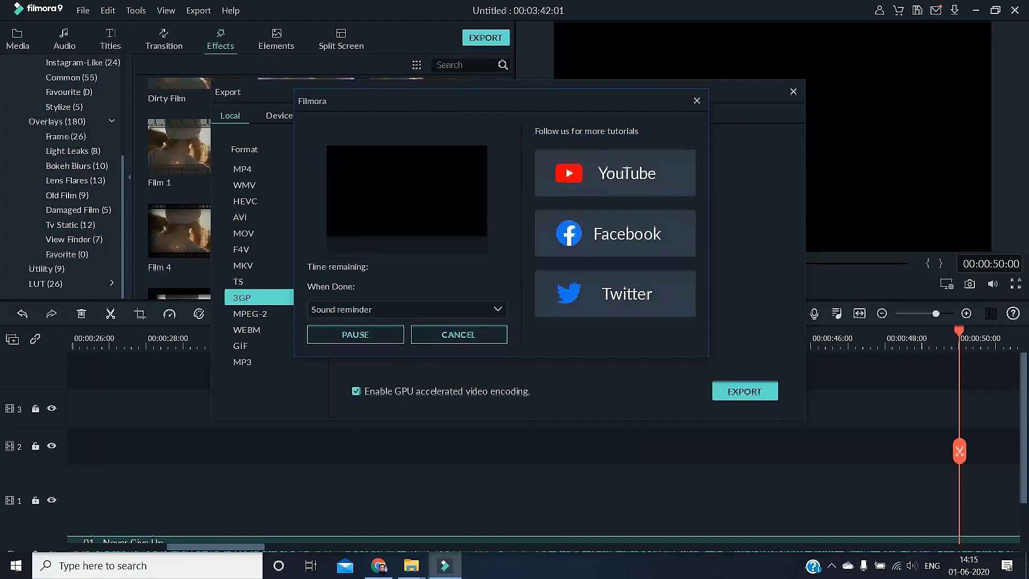
key(Escape)
key(Return)
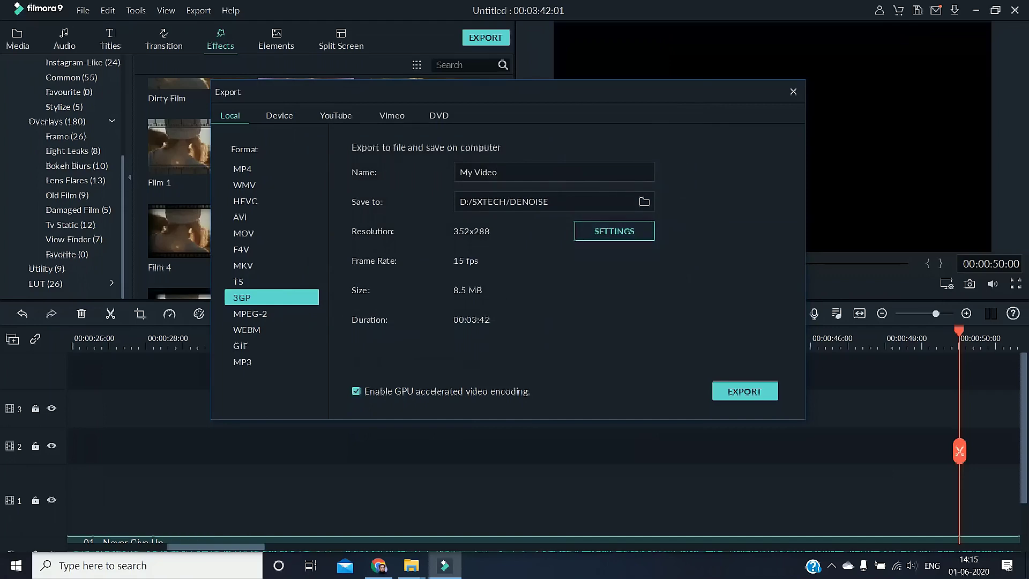
Browse to the Desktop as the location for saving the exported video
click(644, 202)
click(264, 212)
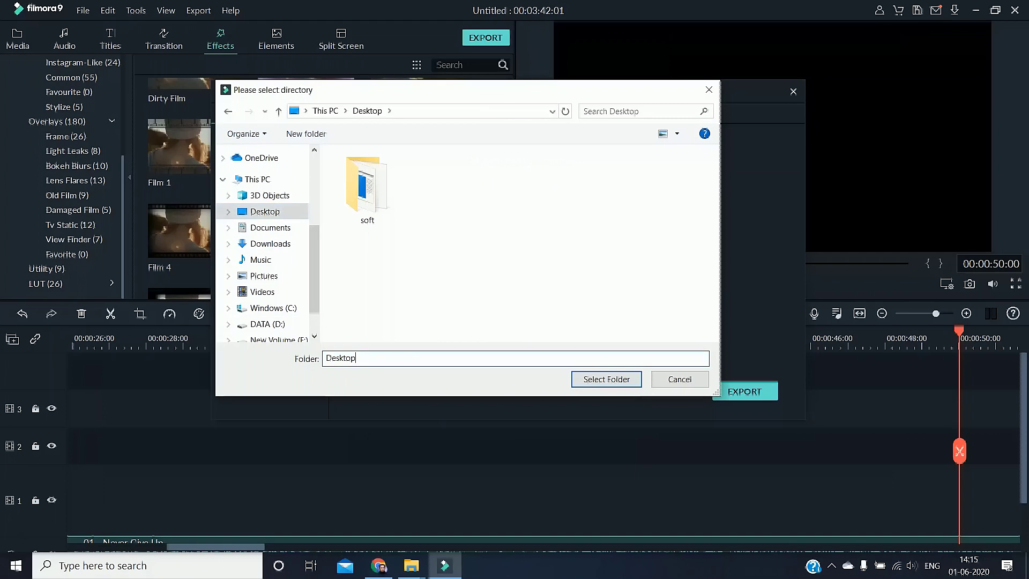
Try to use a folder named SXTECH VIDEO on the Desktop as the export destination
double_click(341, 358)
text(S)
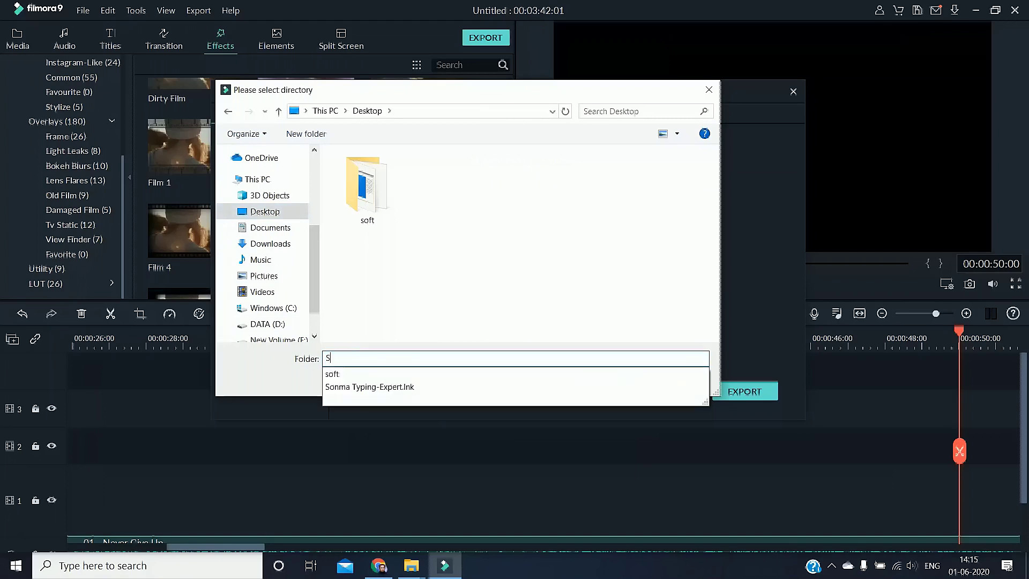
text(XTECH )
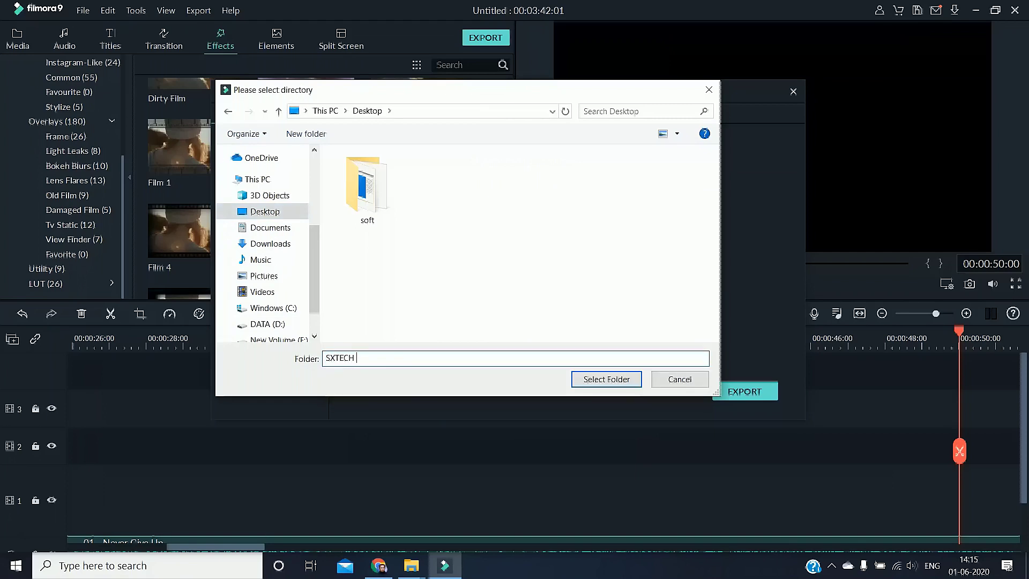
text(VIDEO)
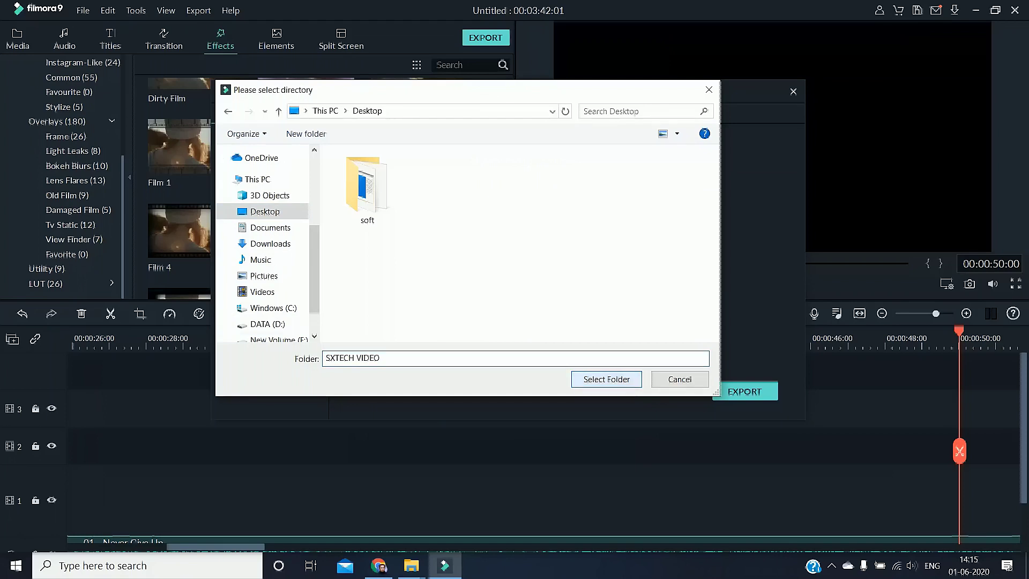
key(Return)
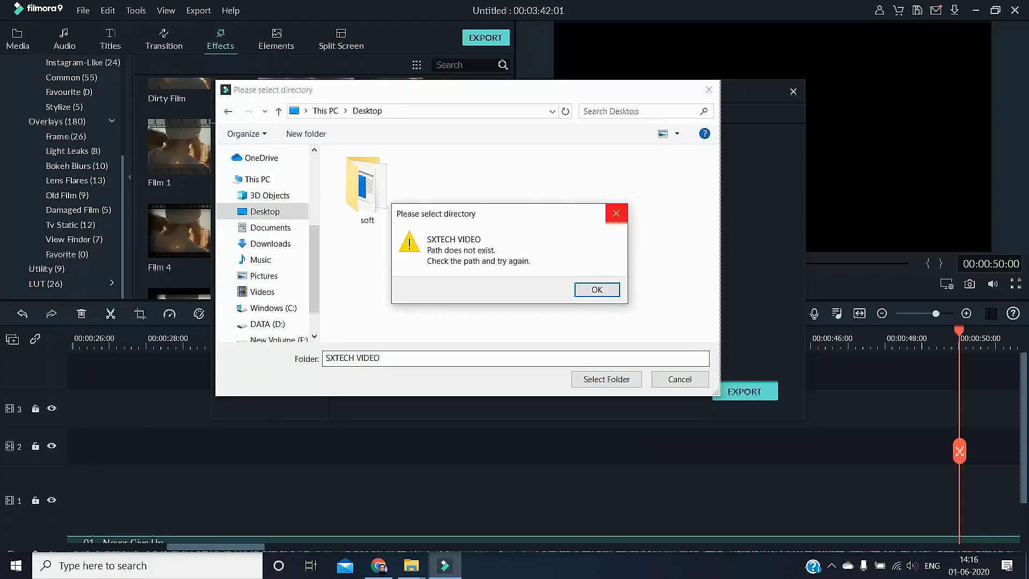
click(616, 213)
double_click(367, 202)
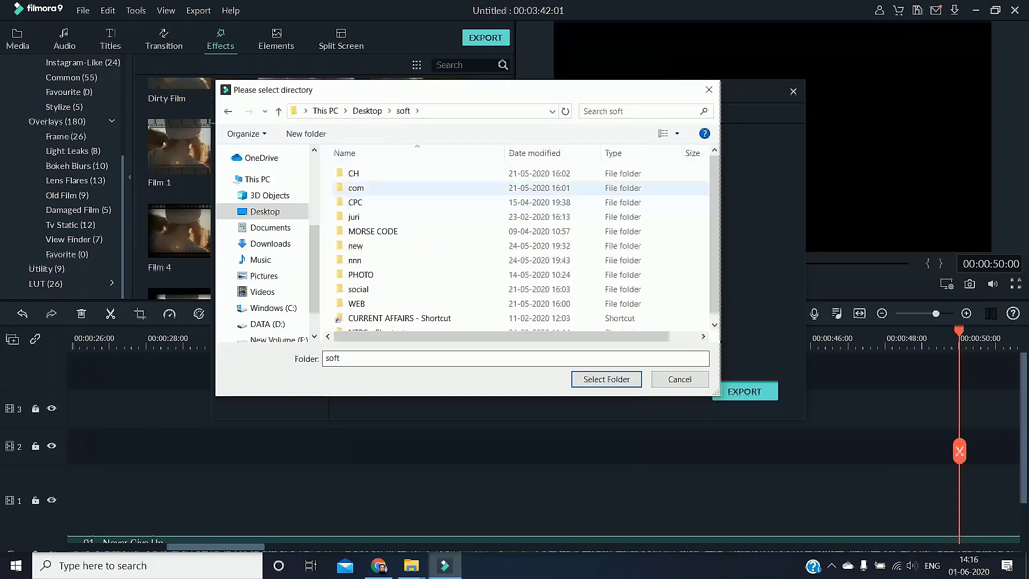
click(368, 110)
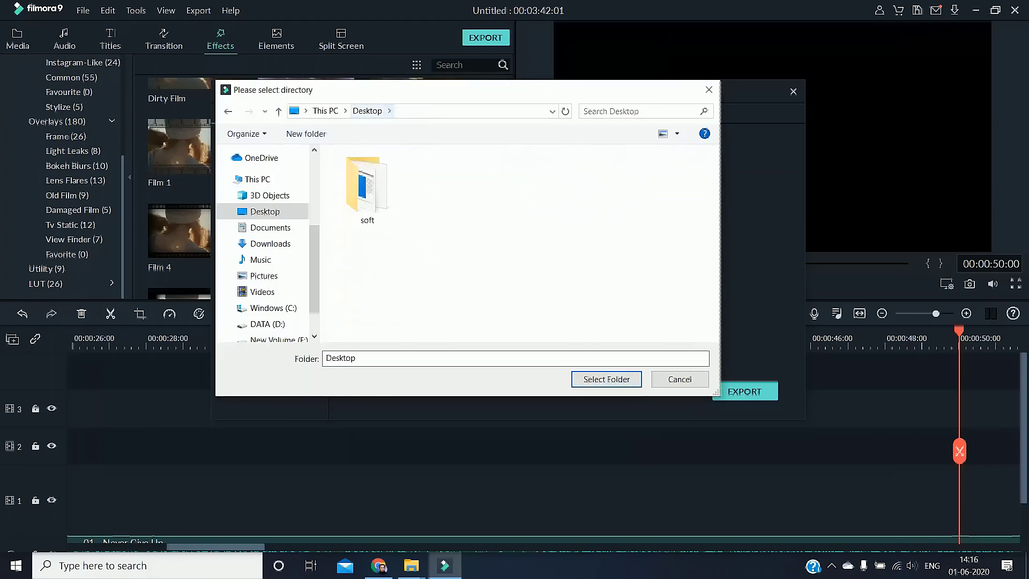
Create a new folder named SXTECH on the Desktop and open it
right_click(533, 235)
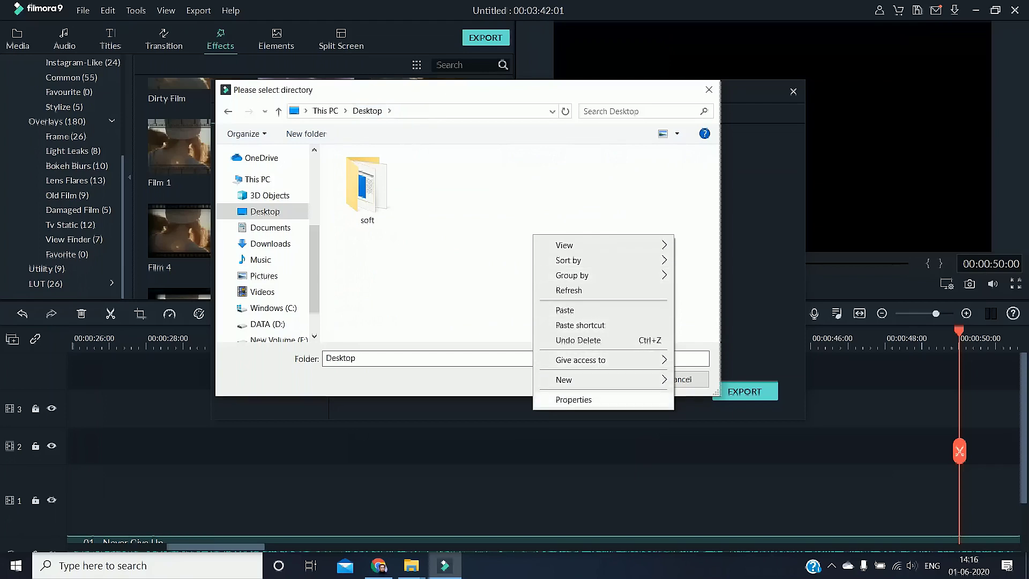
mouse_move(564, 380)
click(697, 381)
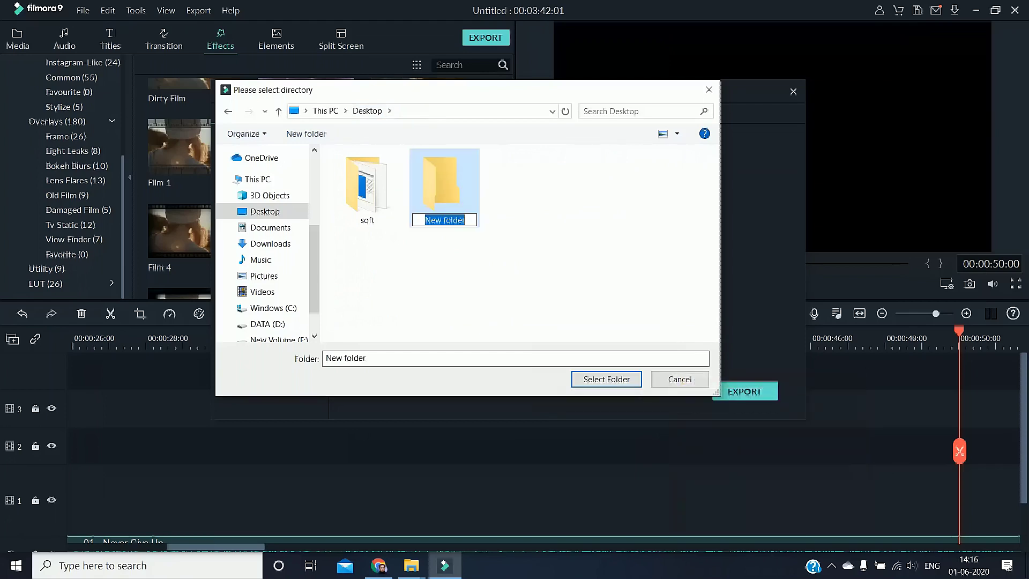
text(SXTE)
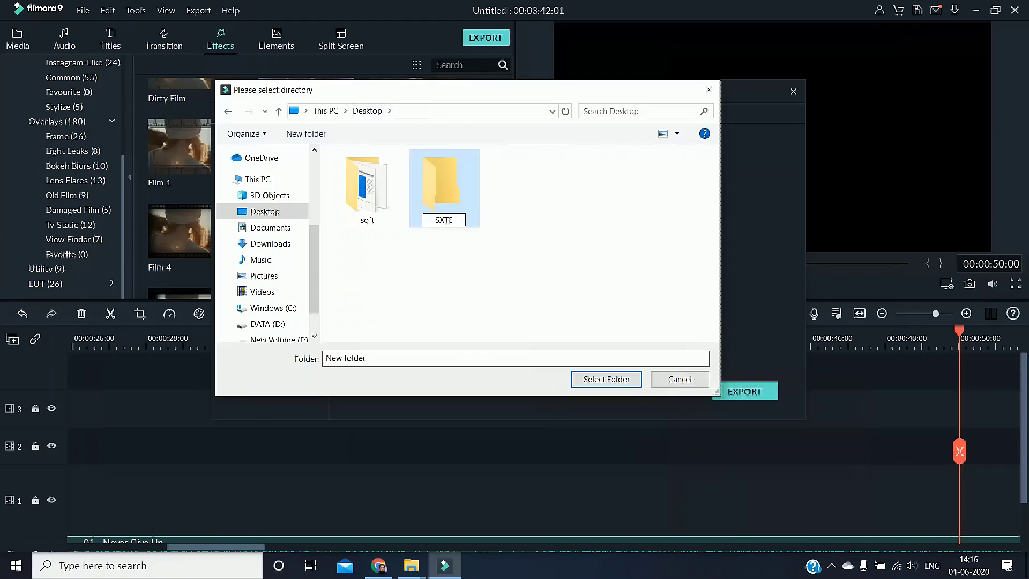
text(CH)
key(Return)
key(Return)
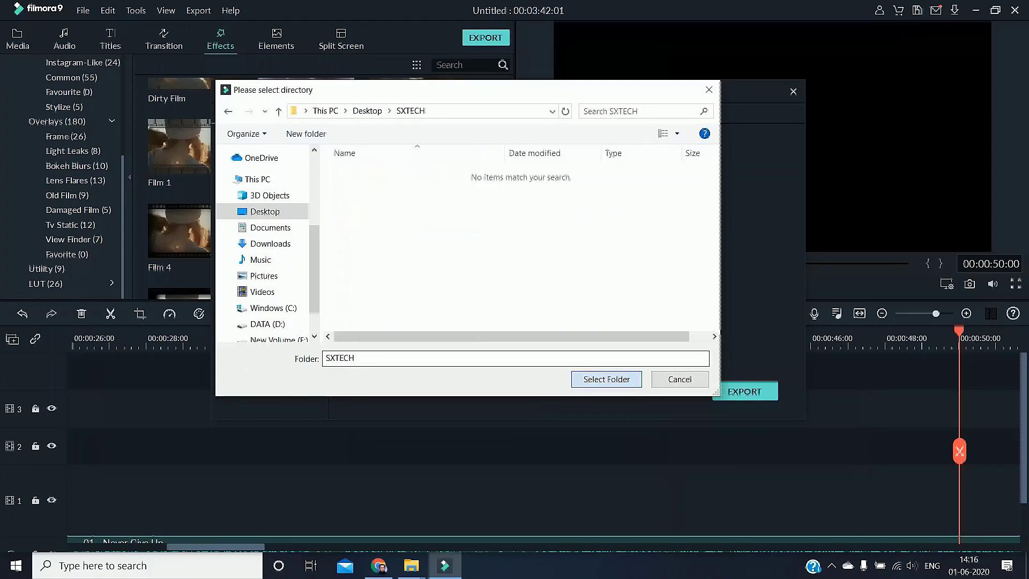
Set the SXTECH folder as the save location and start exporting My Video in 3GP format
click(607, 379)
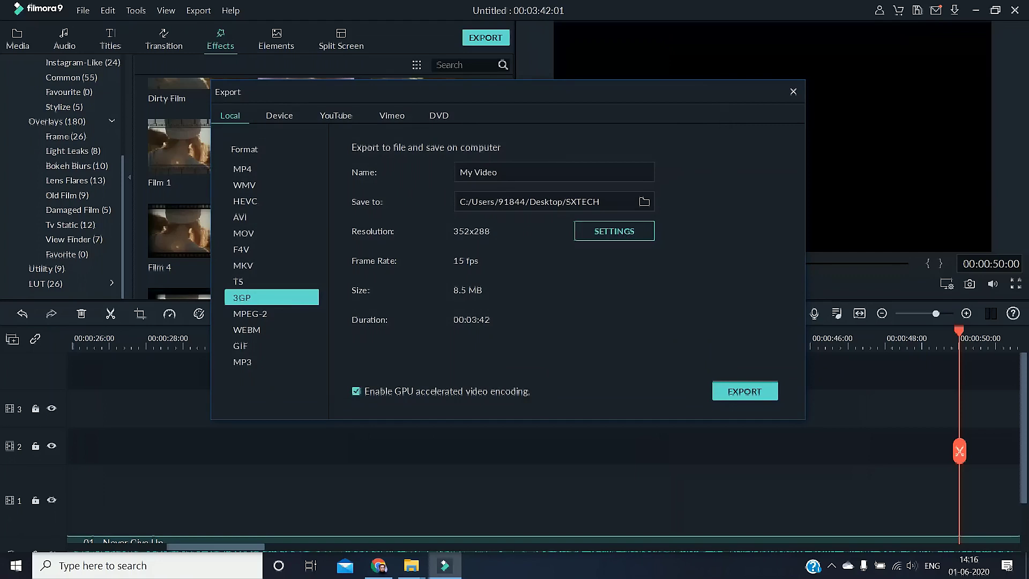
click(745, 392)
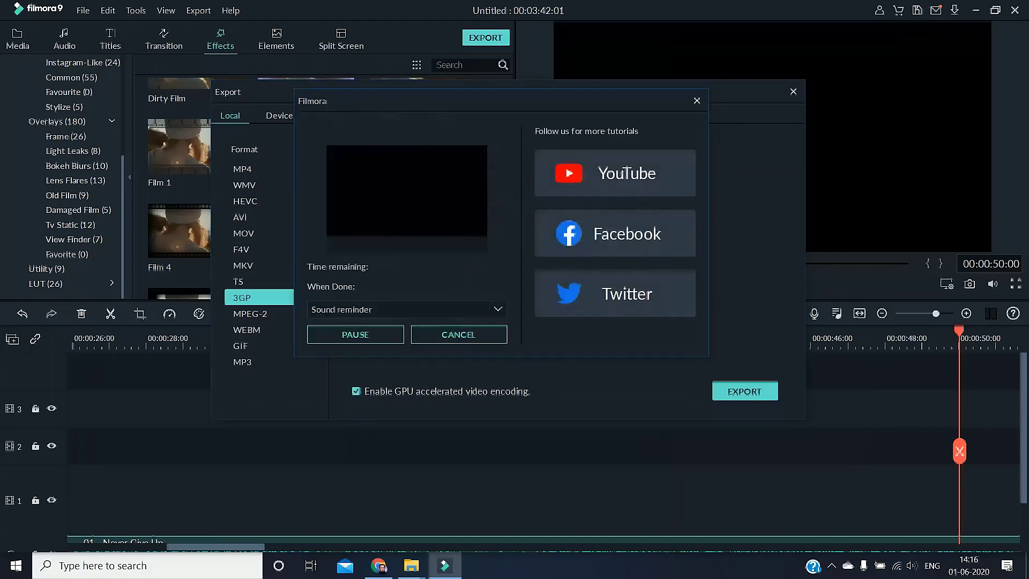